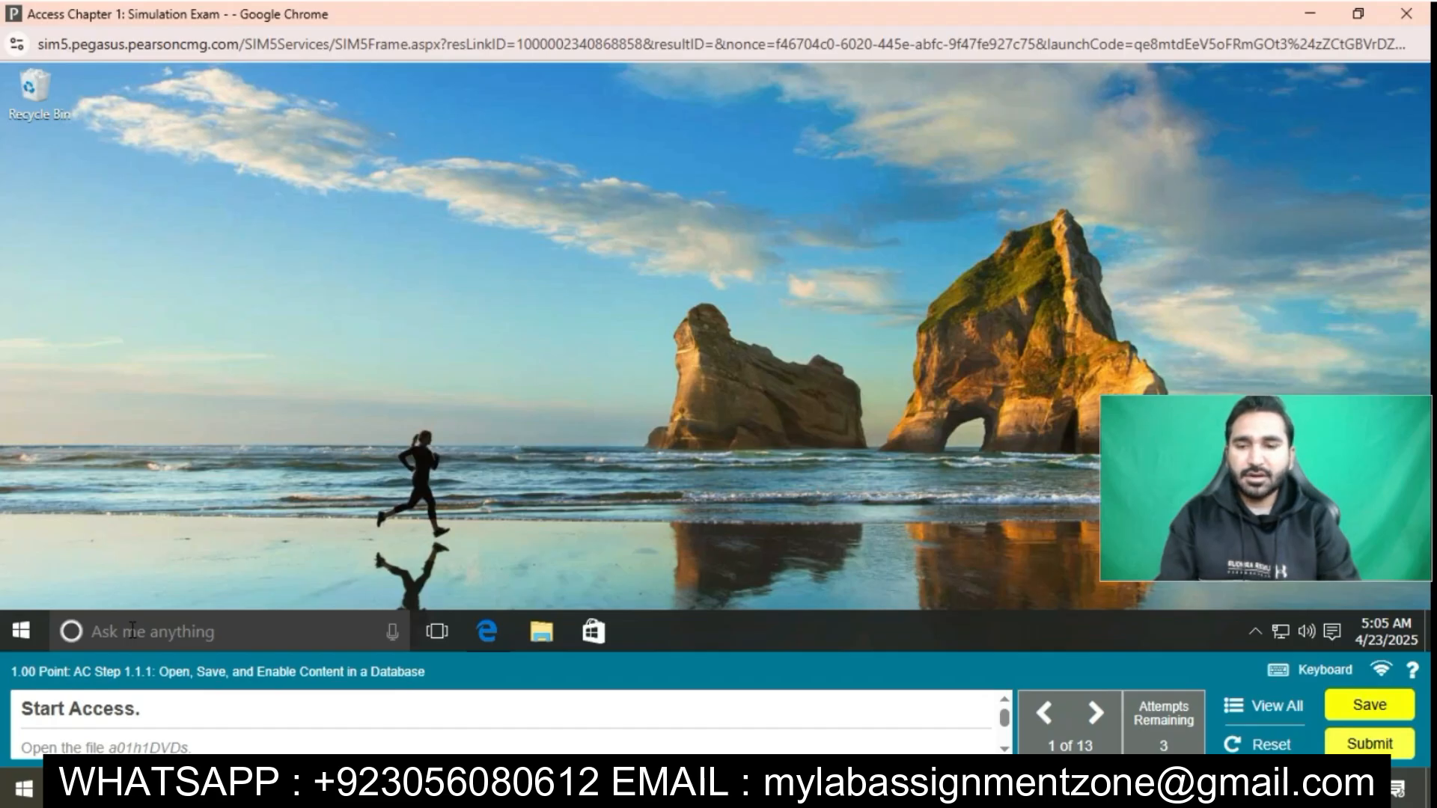
Find Access through the desktop search and start it
click(132, 630)
text(Access)
click(253, 162)
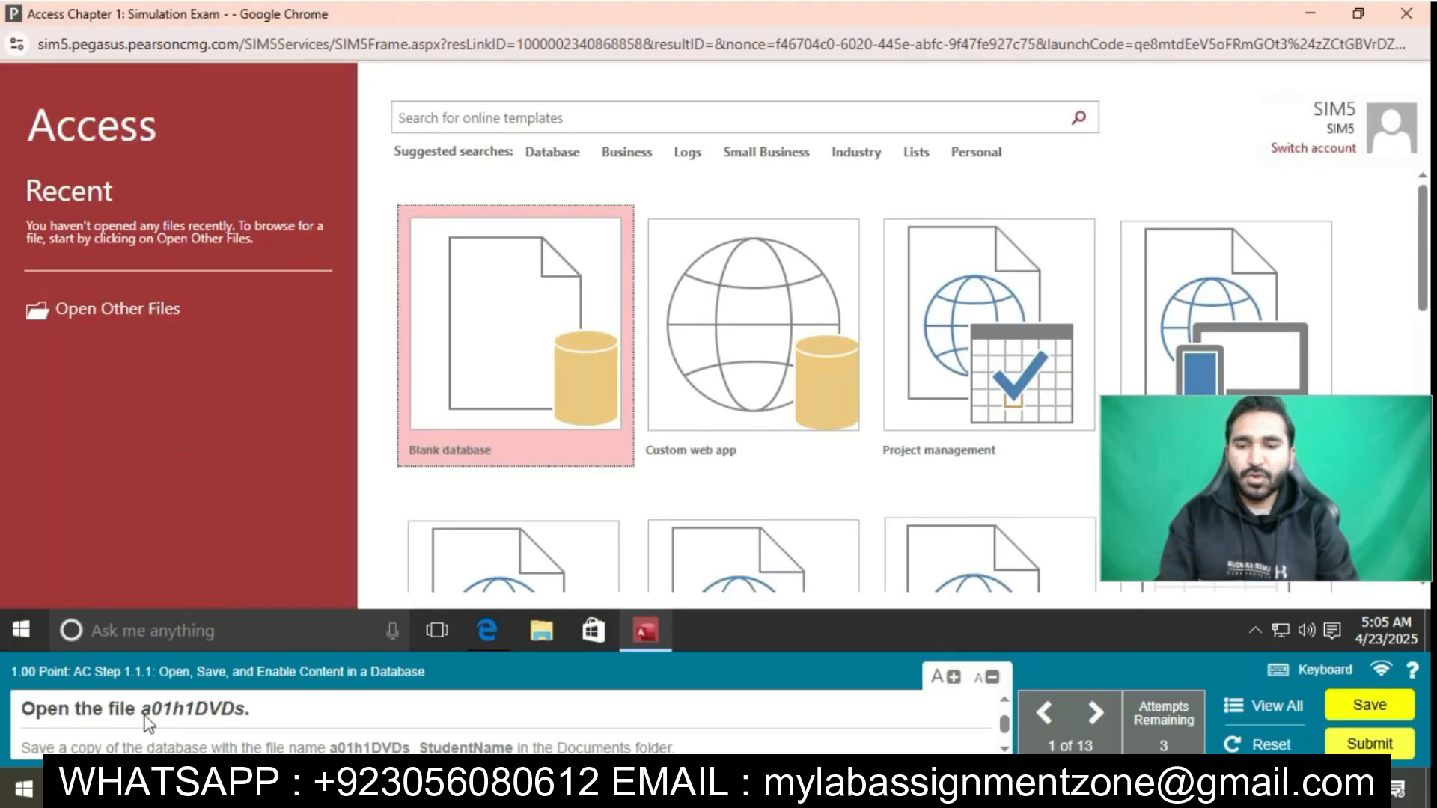
Open the database file a01h1DVDs.accdb from the Documents folder
click(127, 309)
click(269, 445)
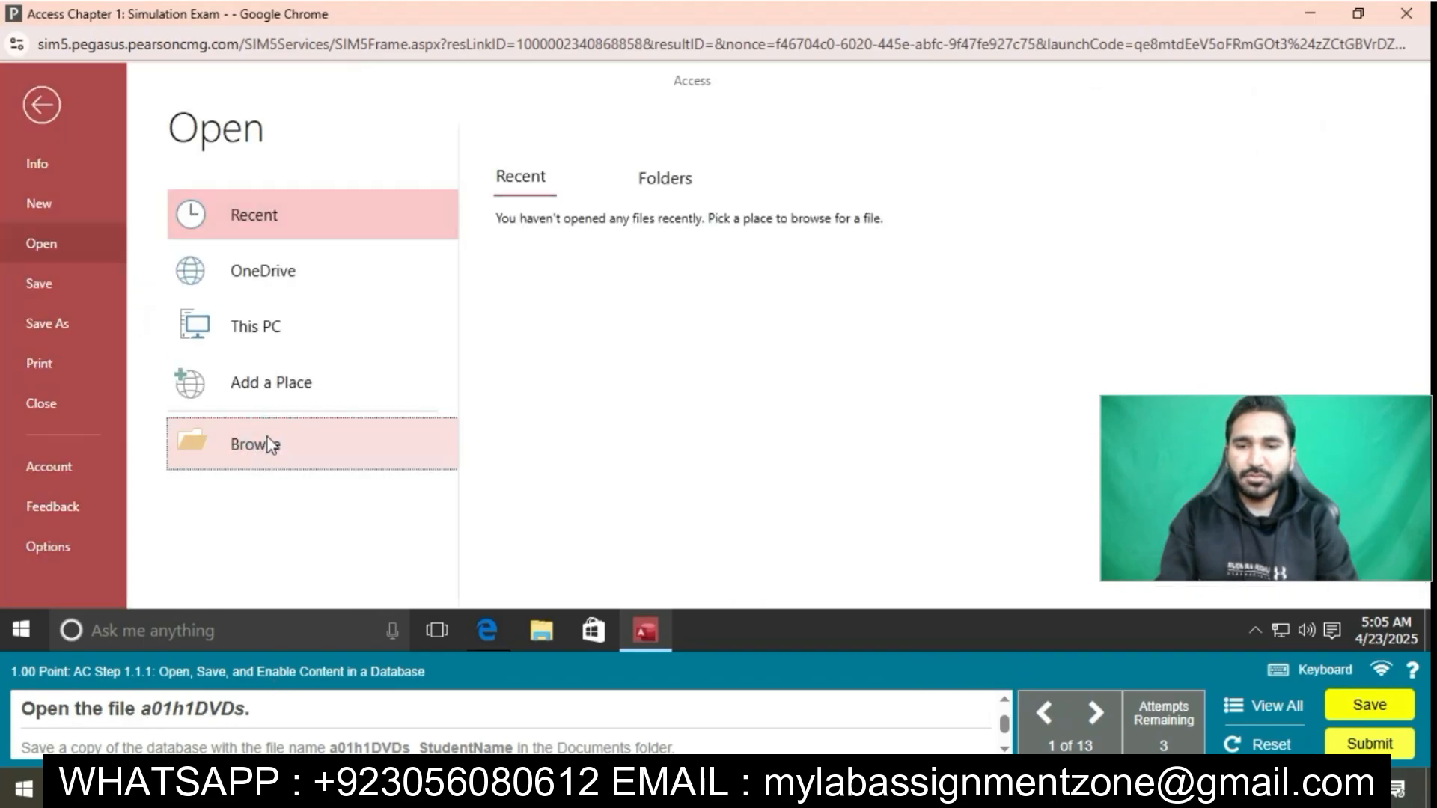
click(572, 268)
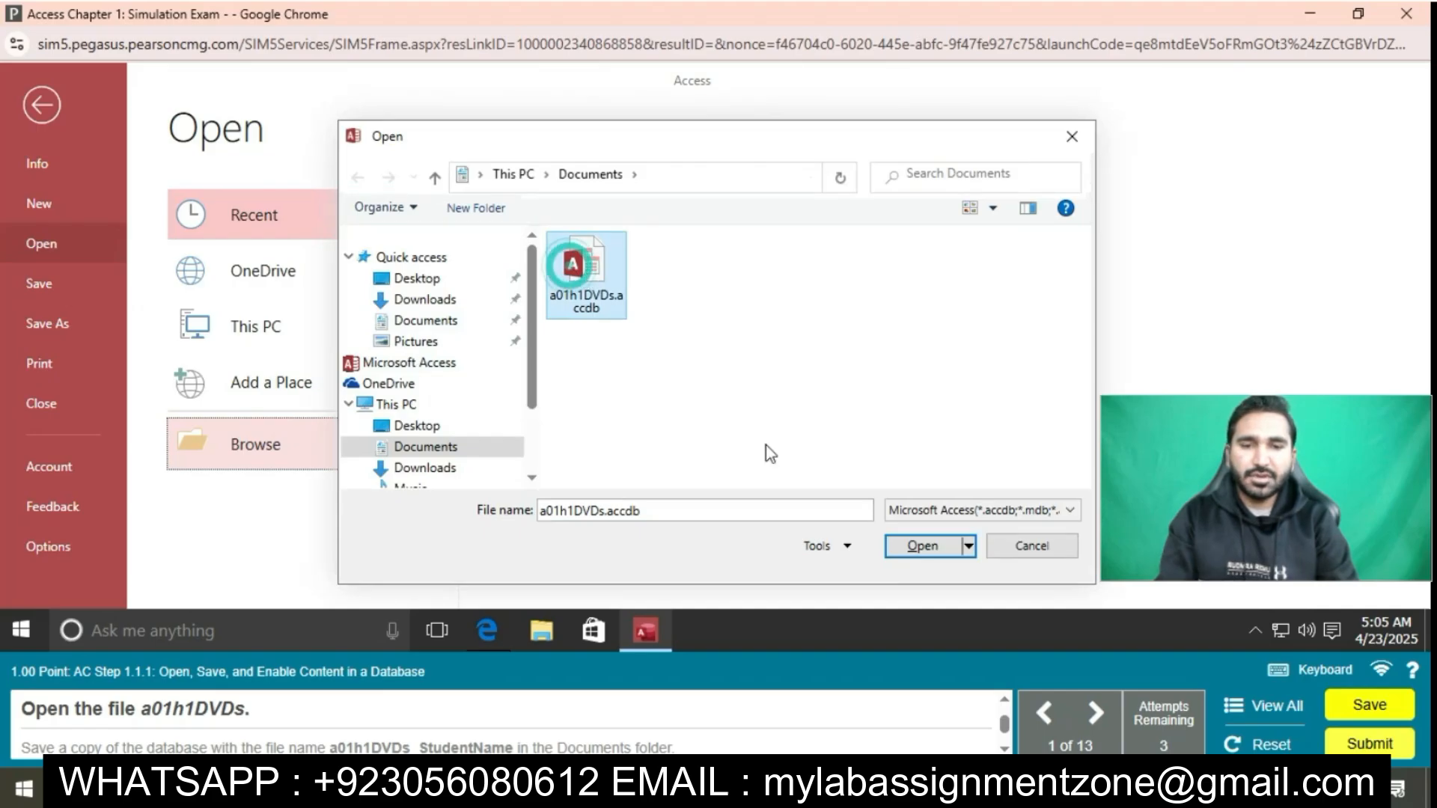
click(922, 545)
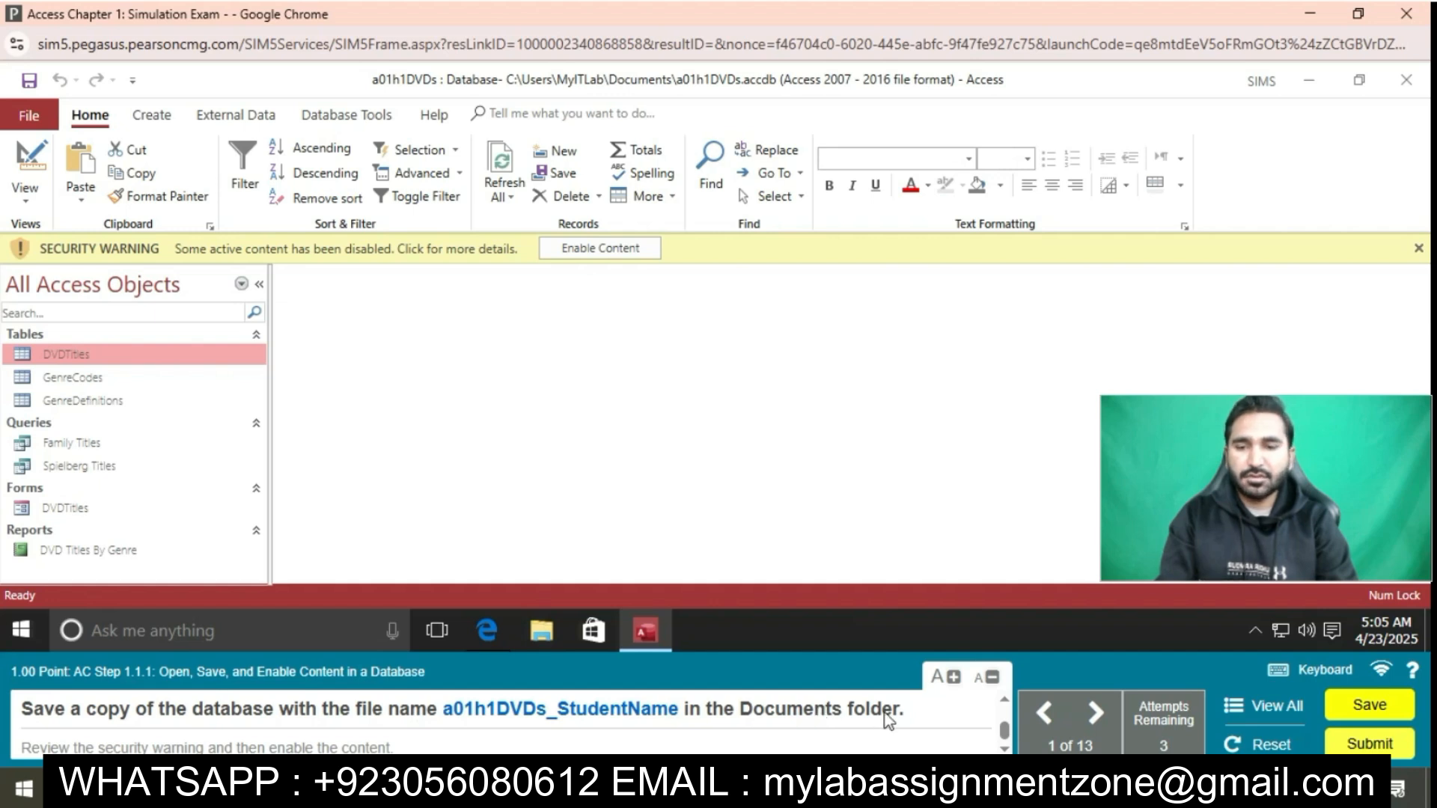
Try to save a copy of the database as a01h1DVDS_StudentName in the Documents folder
click(31, 119)
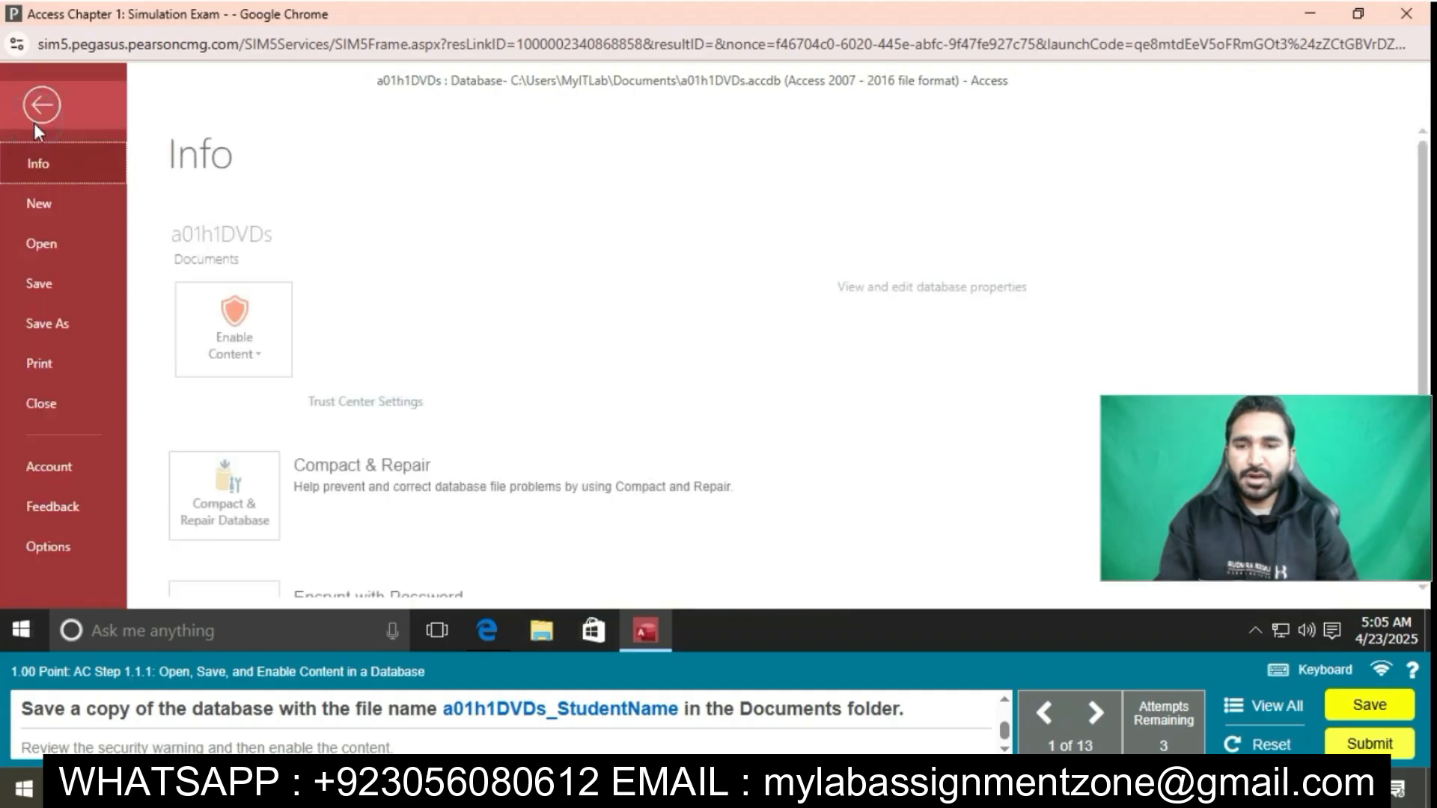
click(64, 320)
click(535, 485)
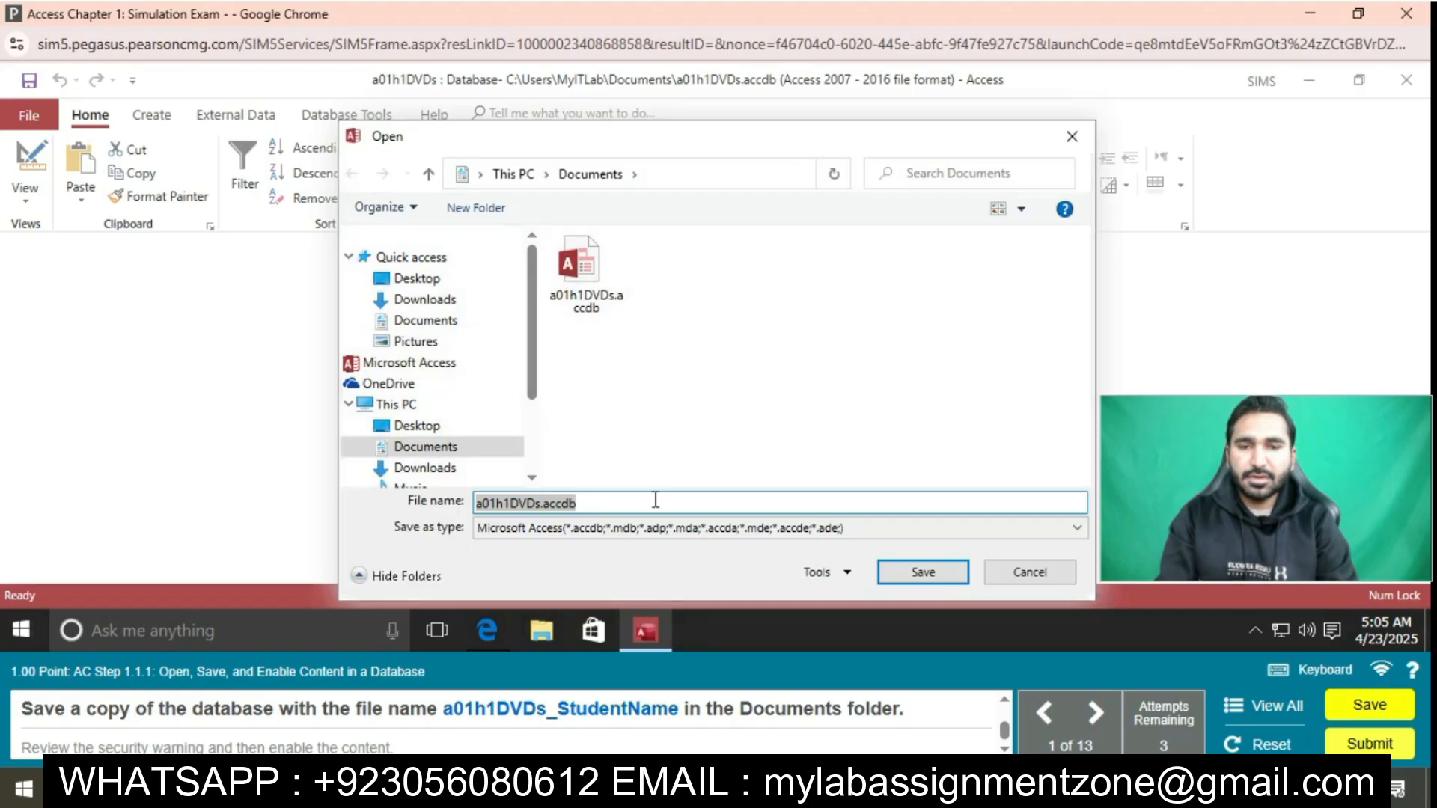
text(a01h)
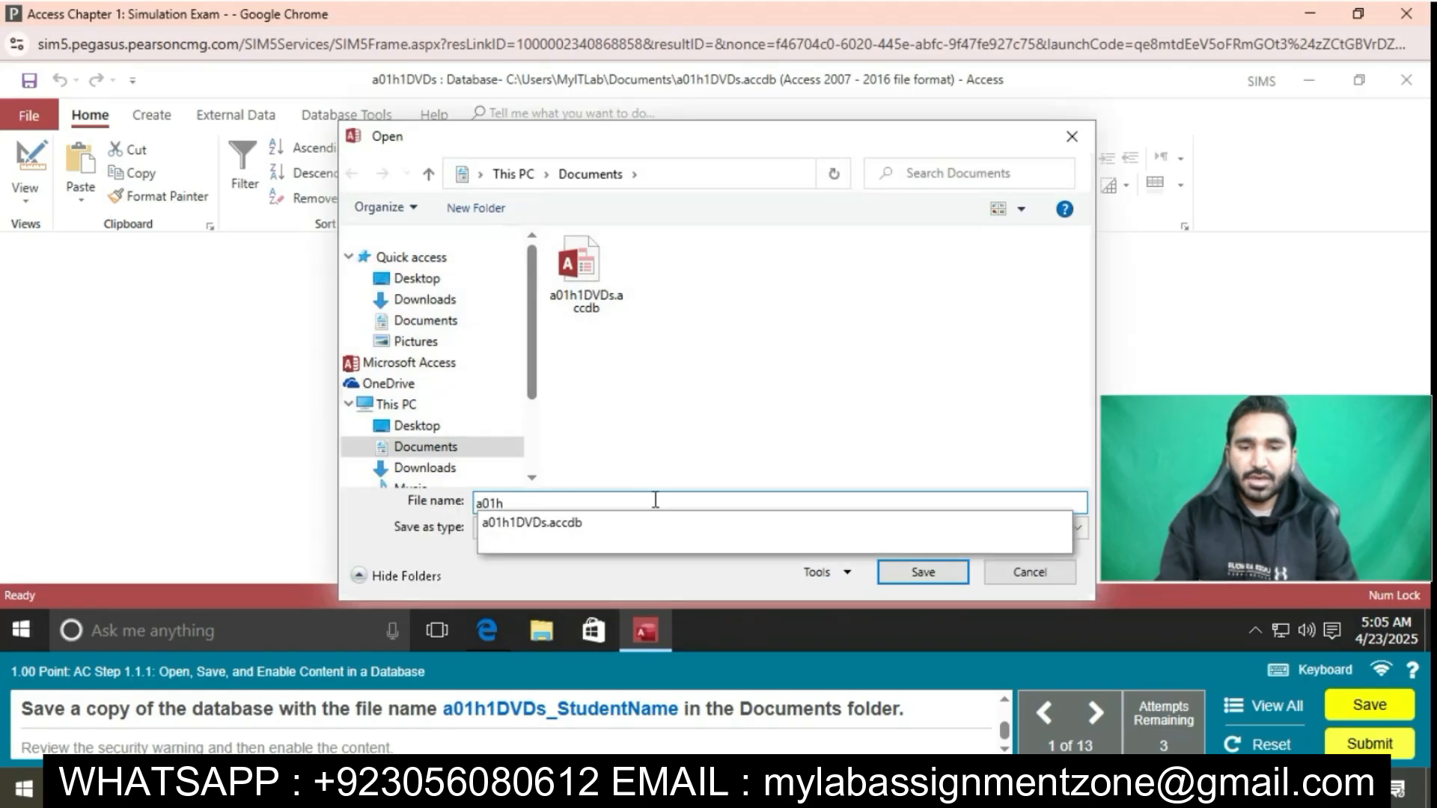
text(1D)
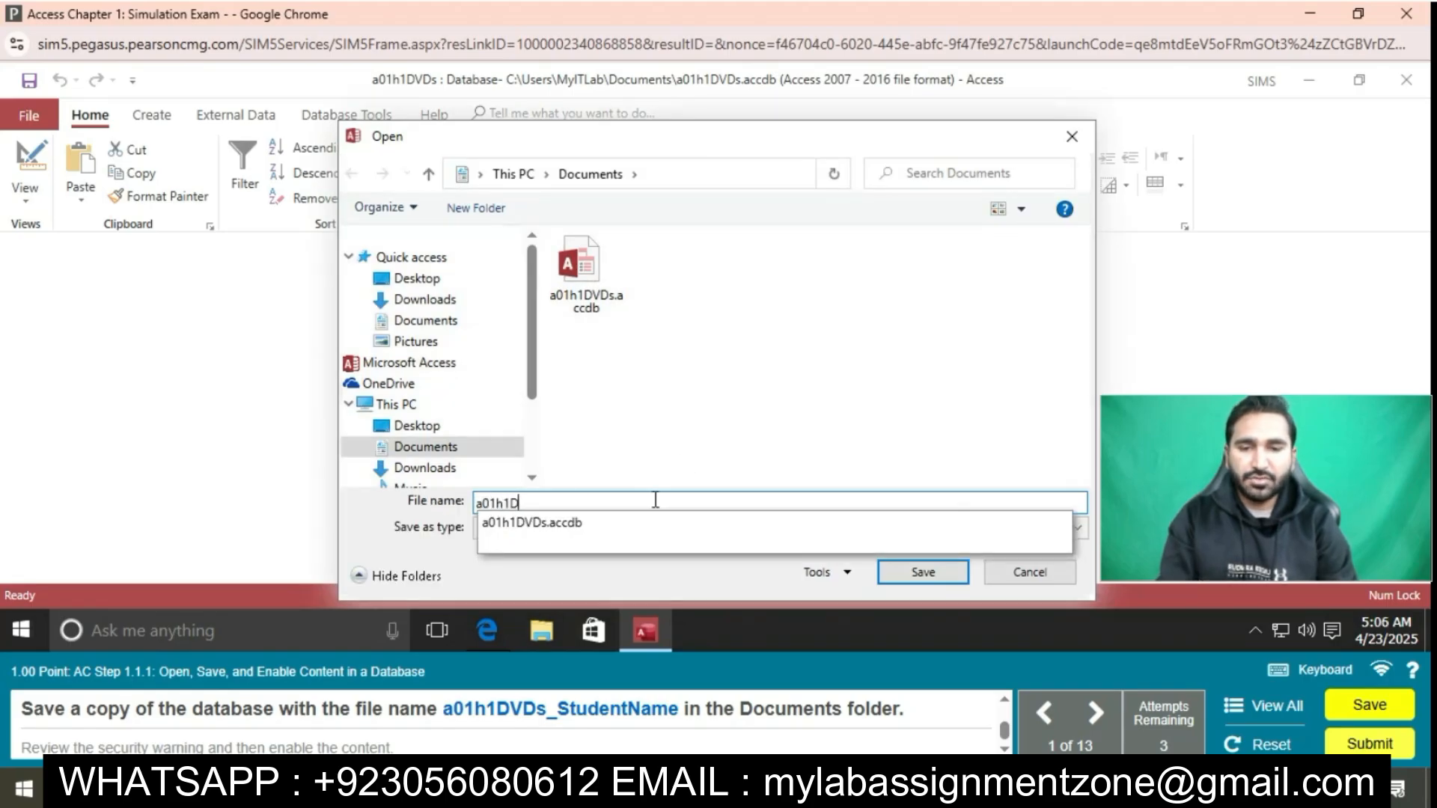
text(VDS_S)
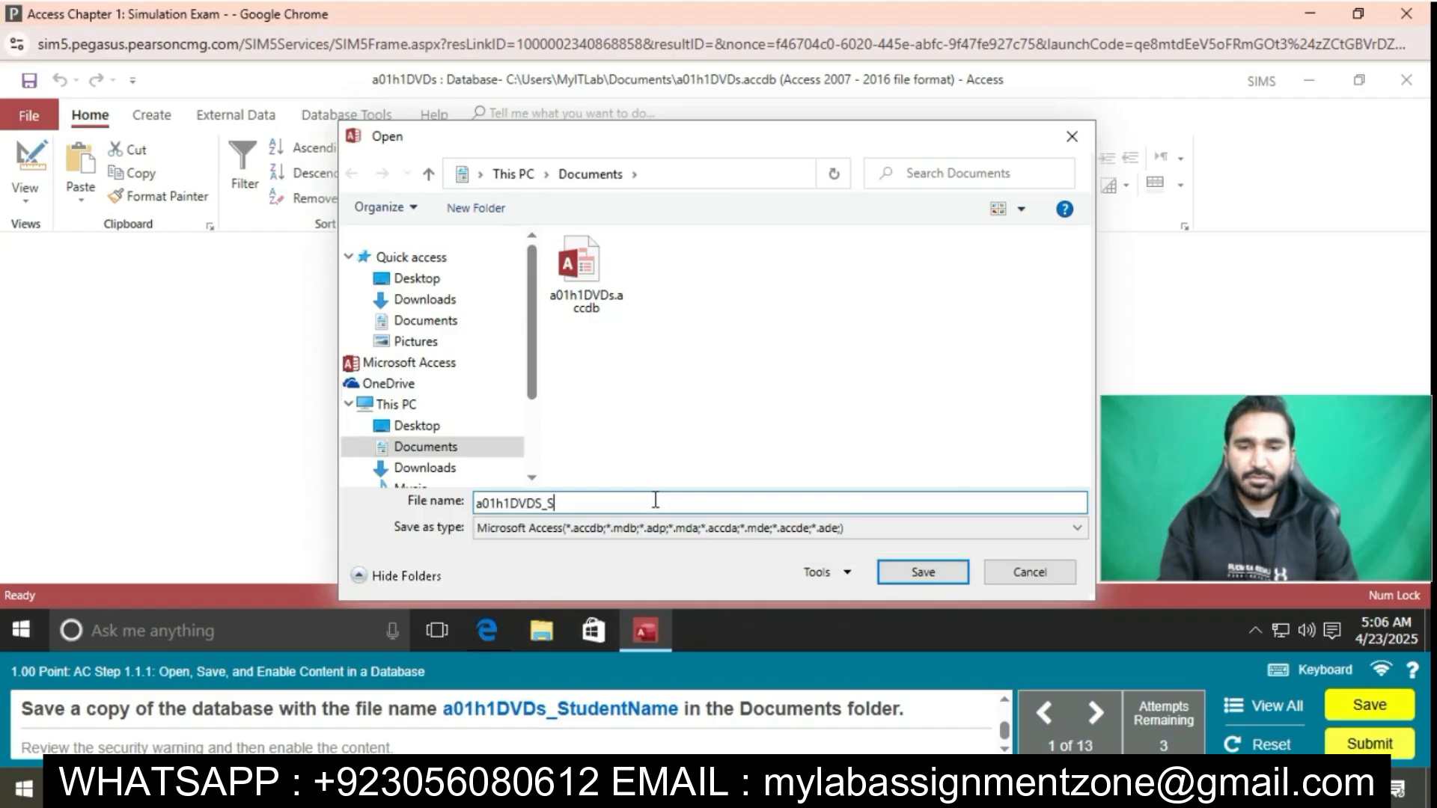
text(tudent)
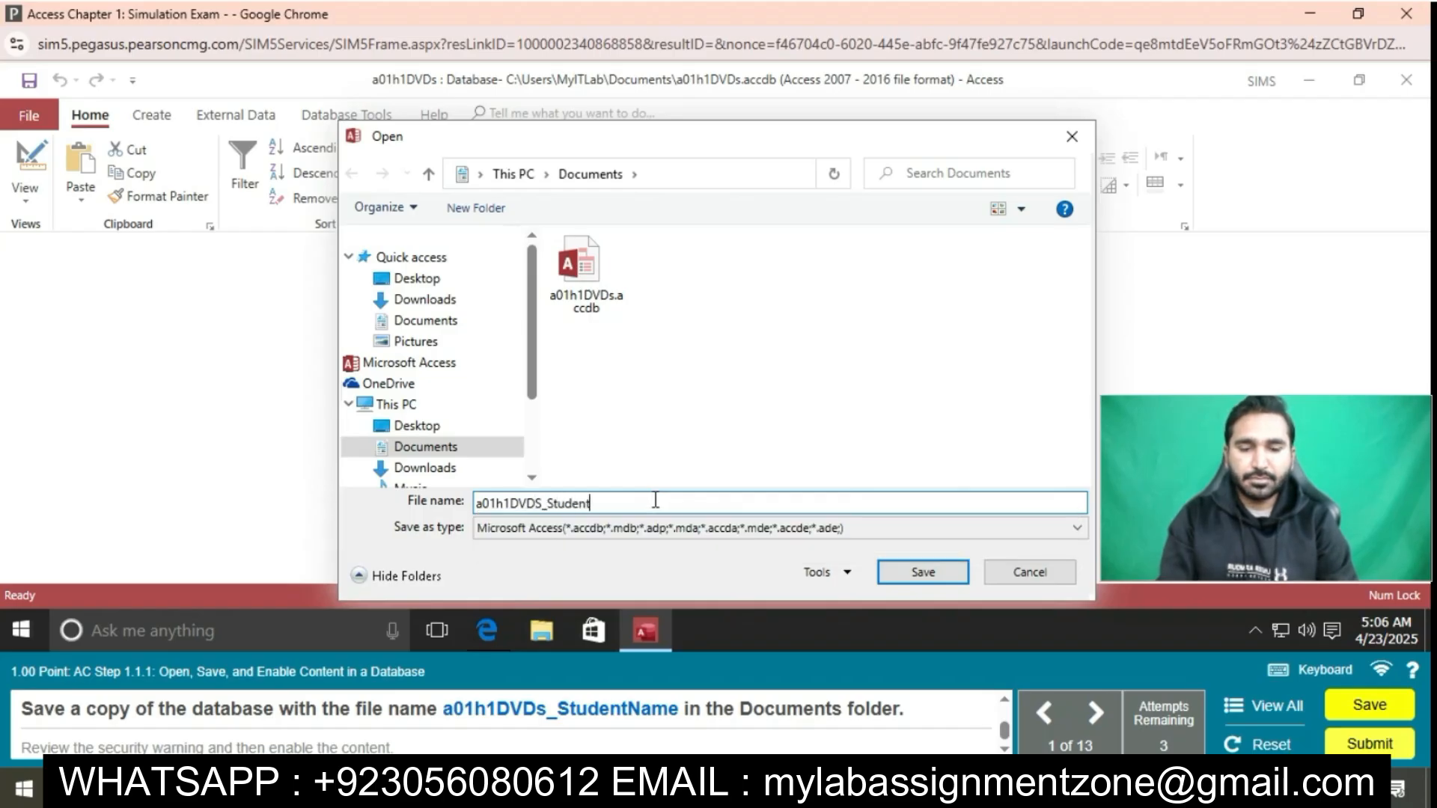
text(Name)
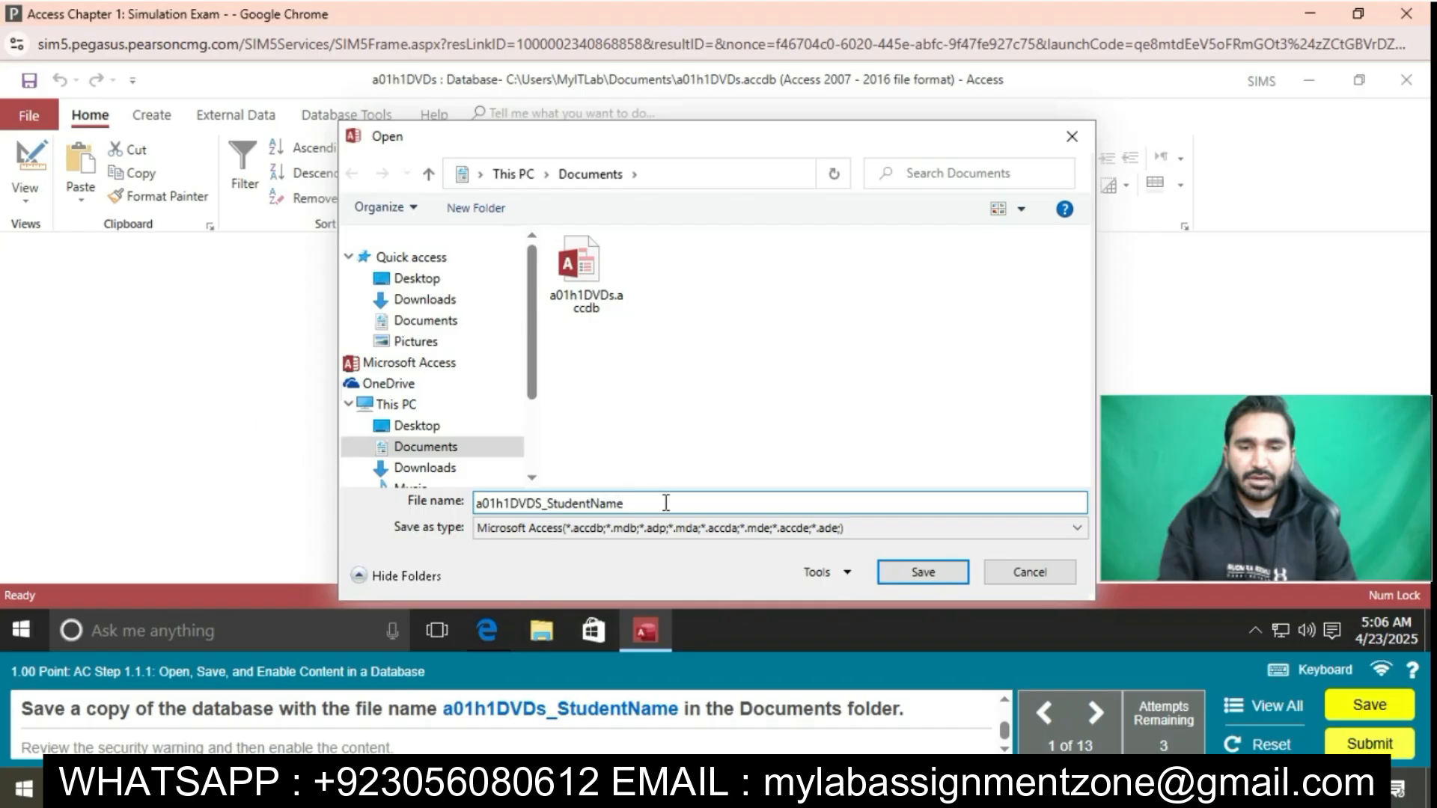
click(930, 578)
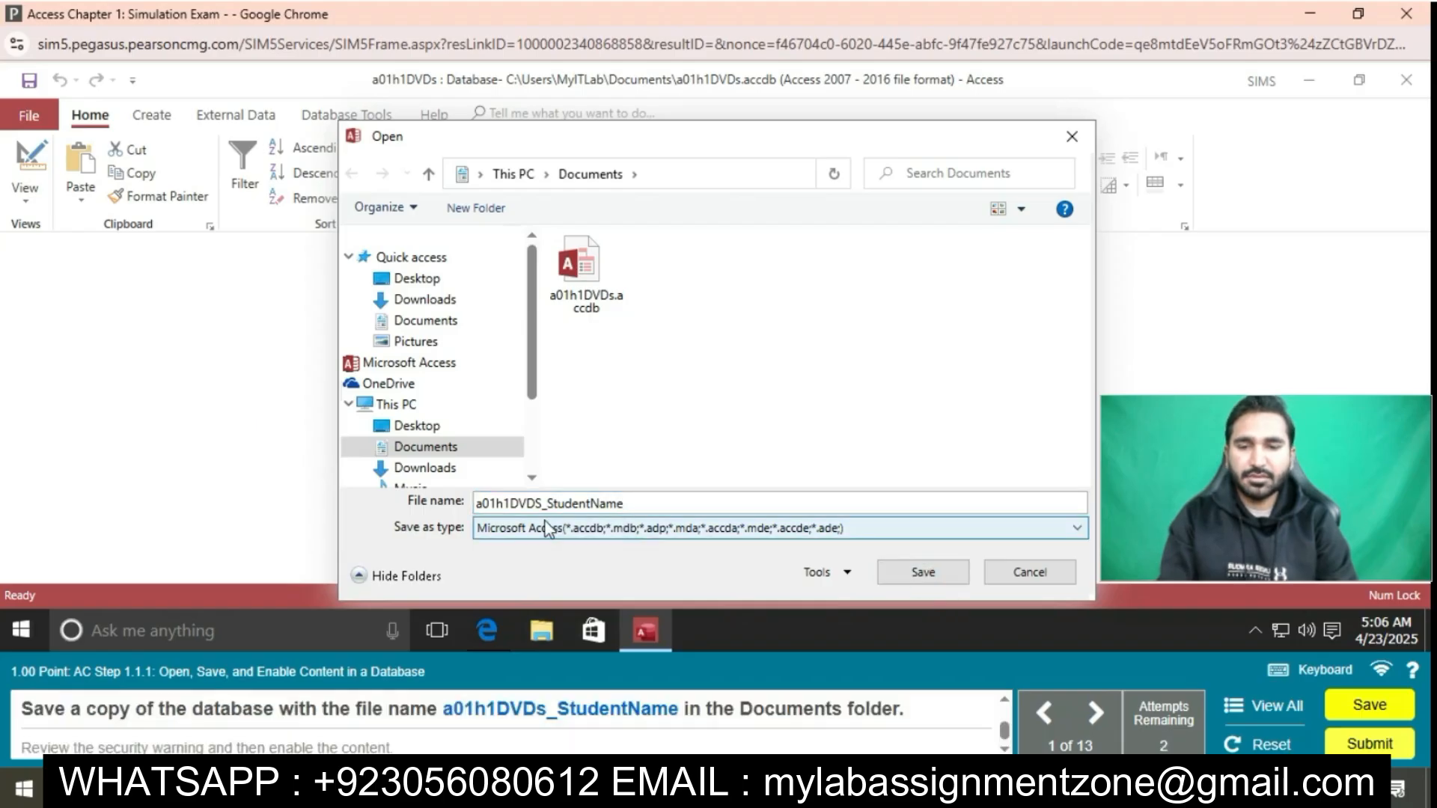
Save the copy under the corrected file name a01h1DVDs_StudentName and enable its disabled content
click(480, 505)
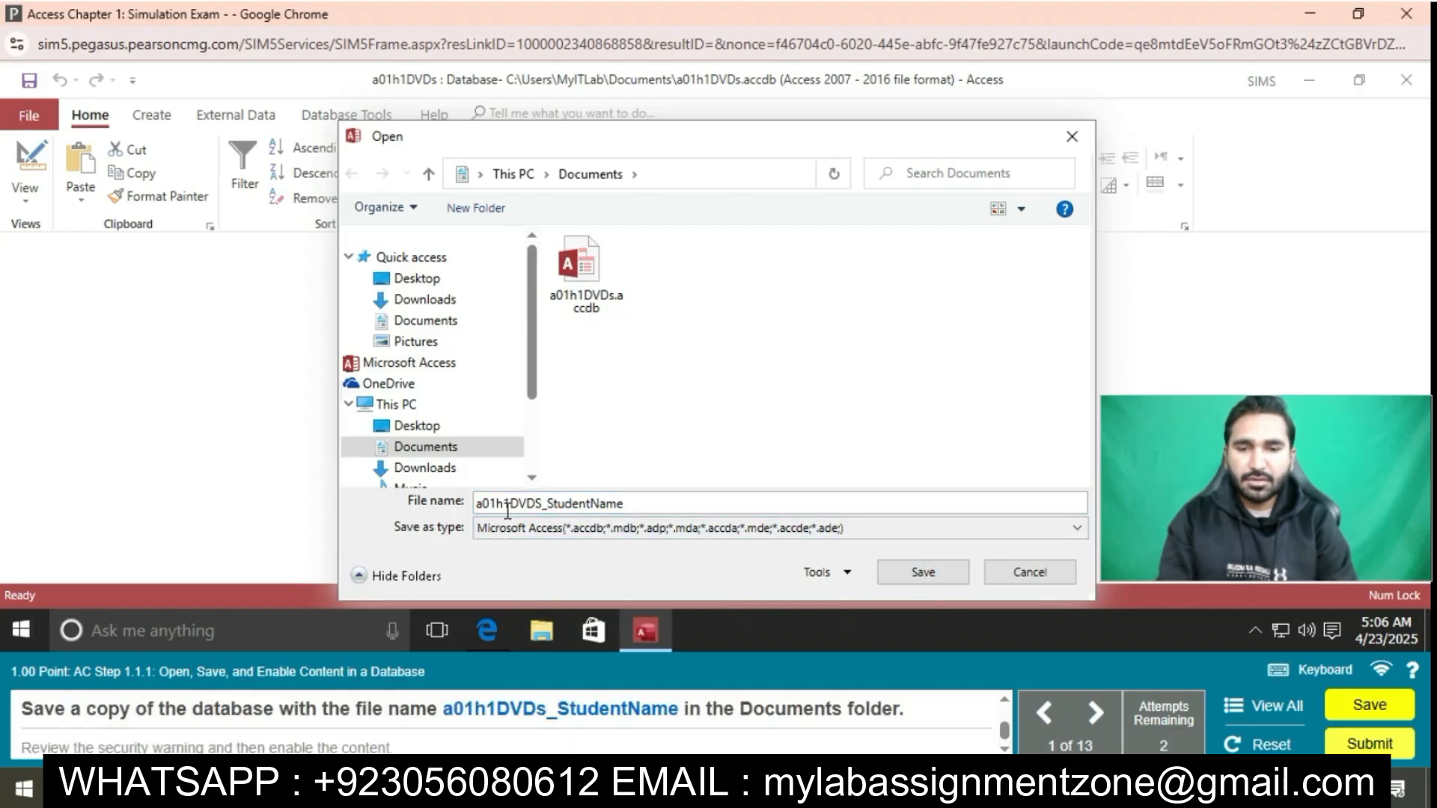
click(540, 505)
key(BackSpace)
text(s)
click(950, 572)
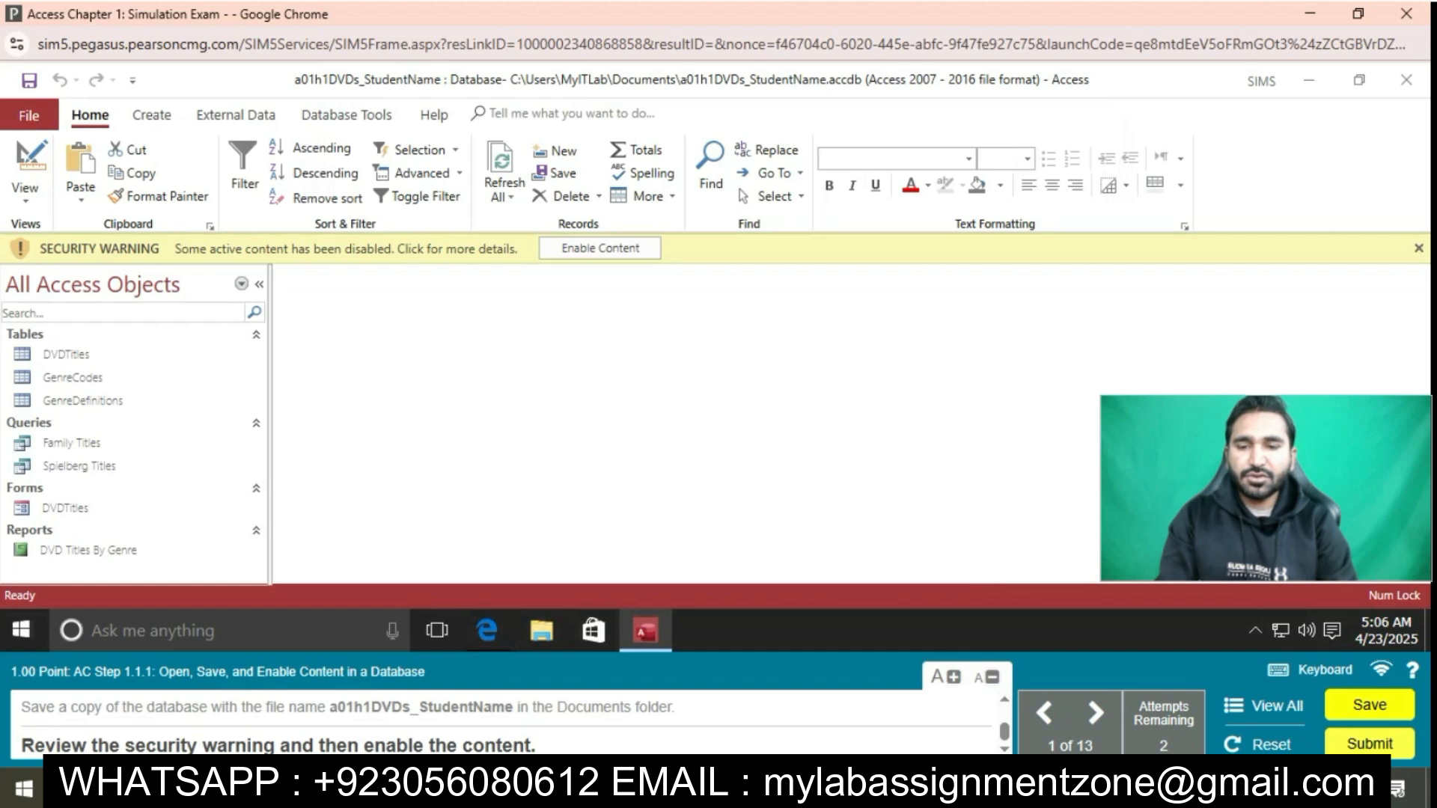
click(600, 249)
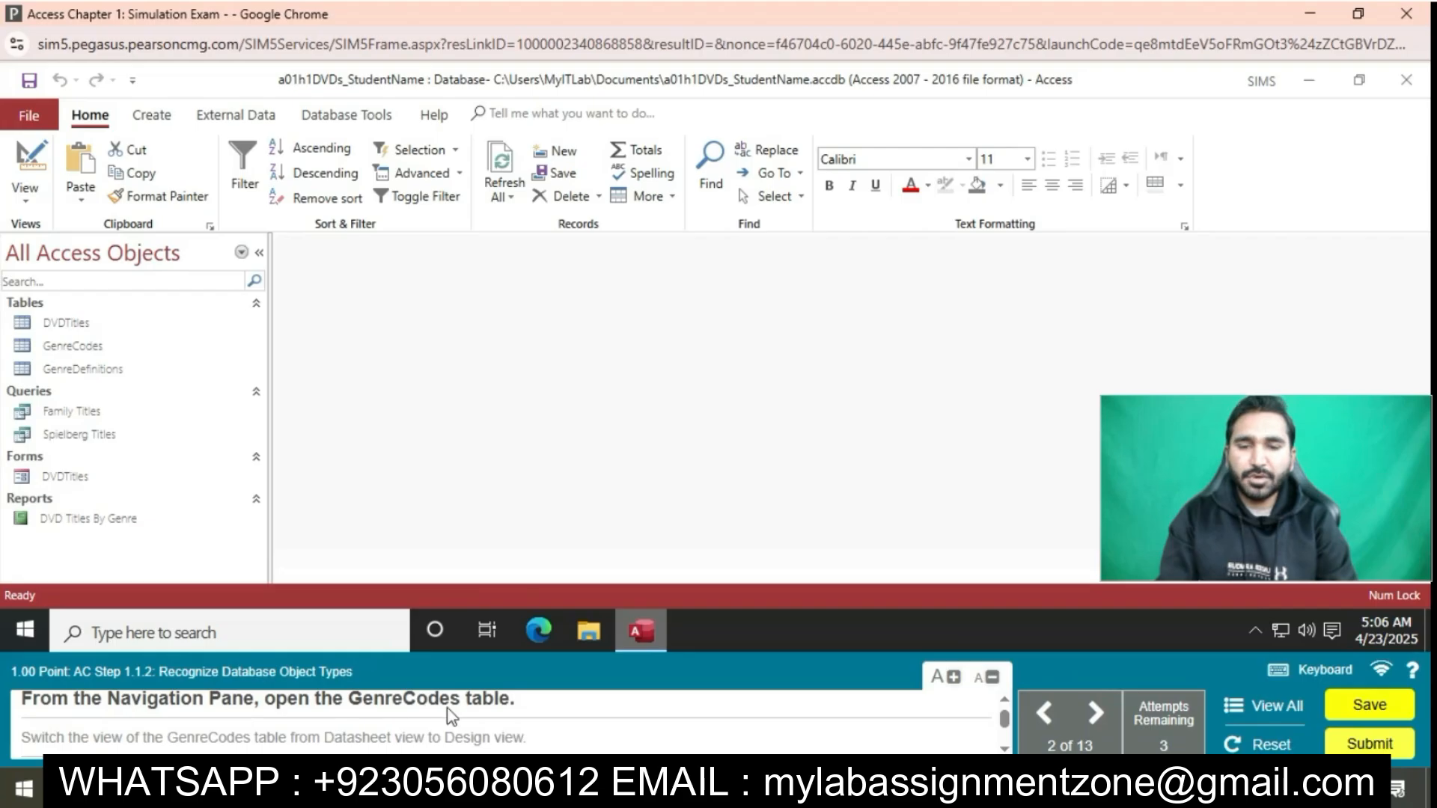
Open the GenreCodes table and switch it from Datasheet view to Design view
double_click(106, 349)
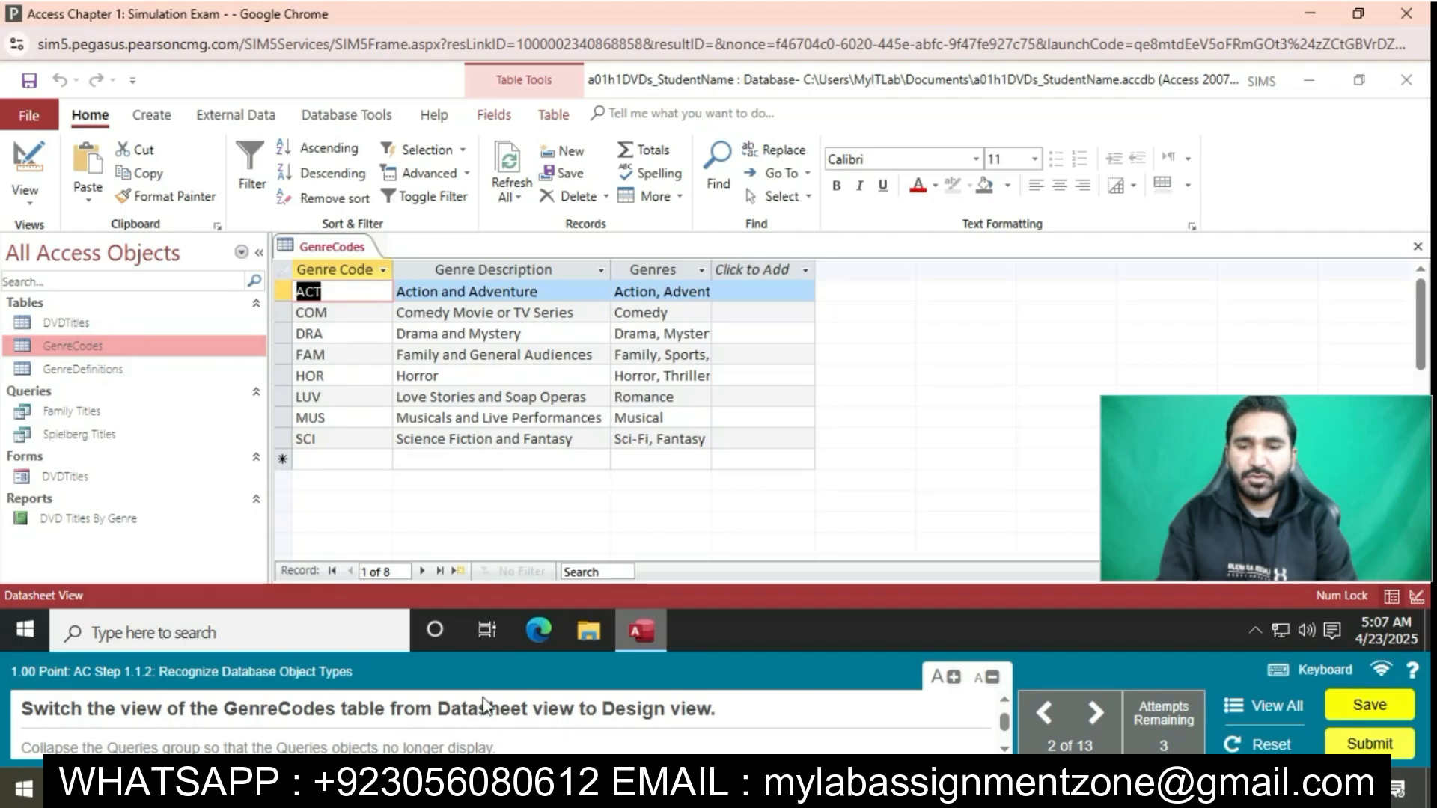
click(350, 250)
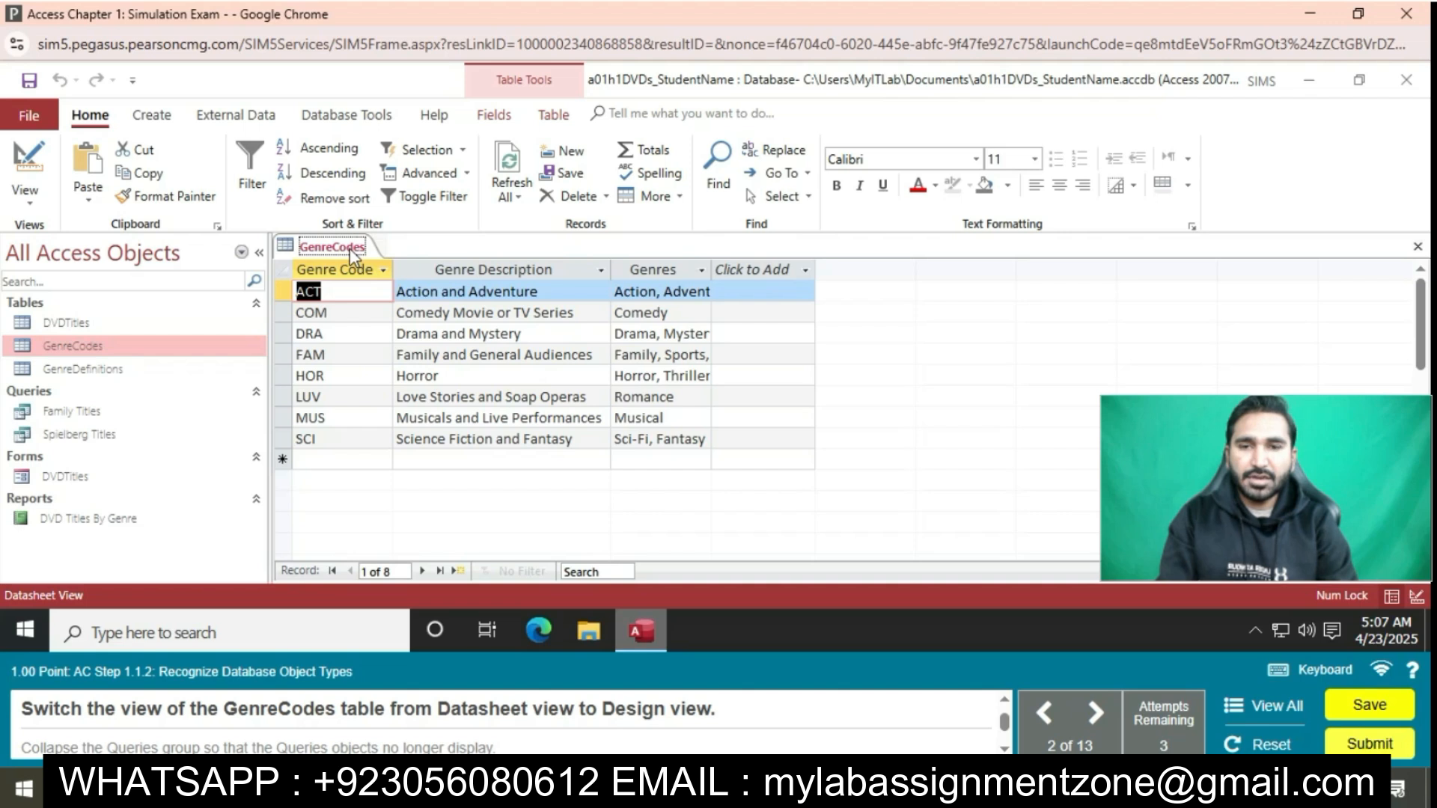
right_click(353, 256)
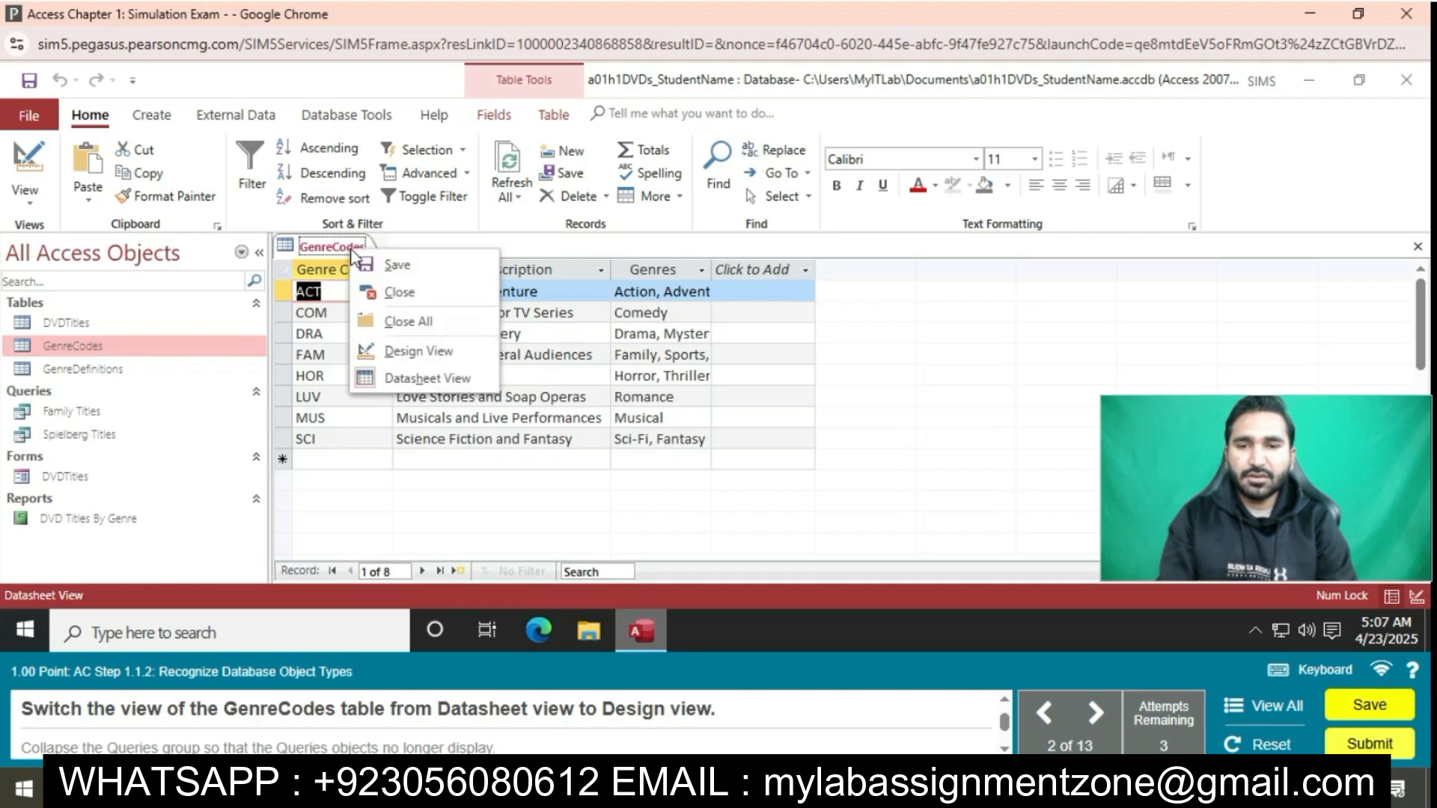
click(438, 351)
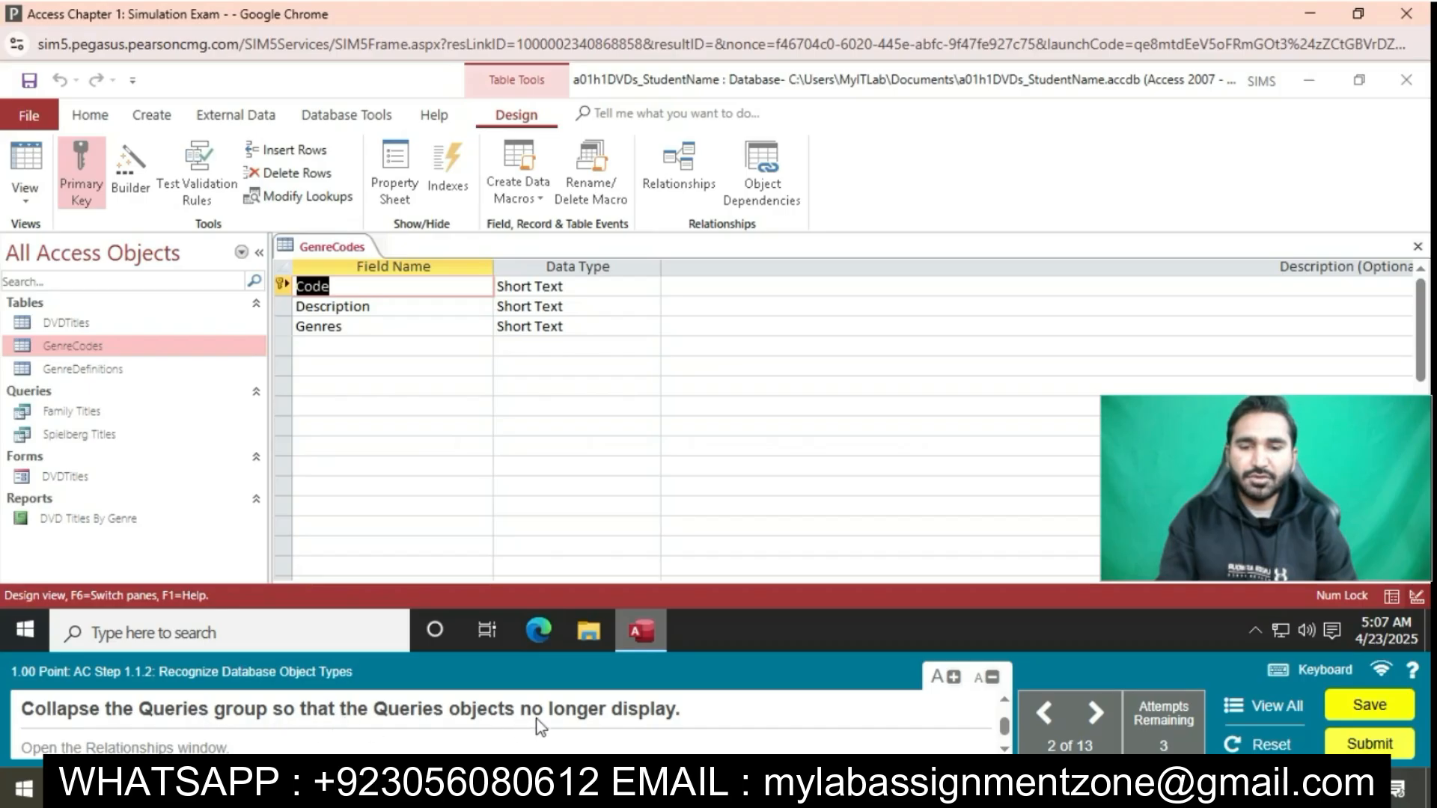
Collapse the Queries group in the Navigation Pane and display the Relationships window
click(256, 389)
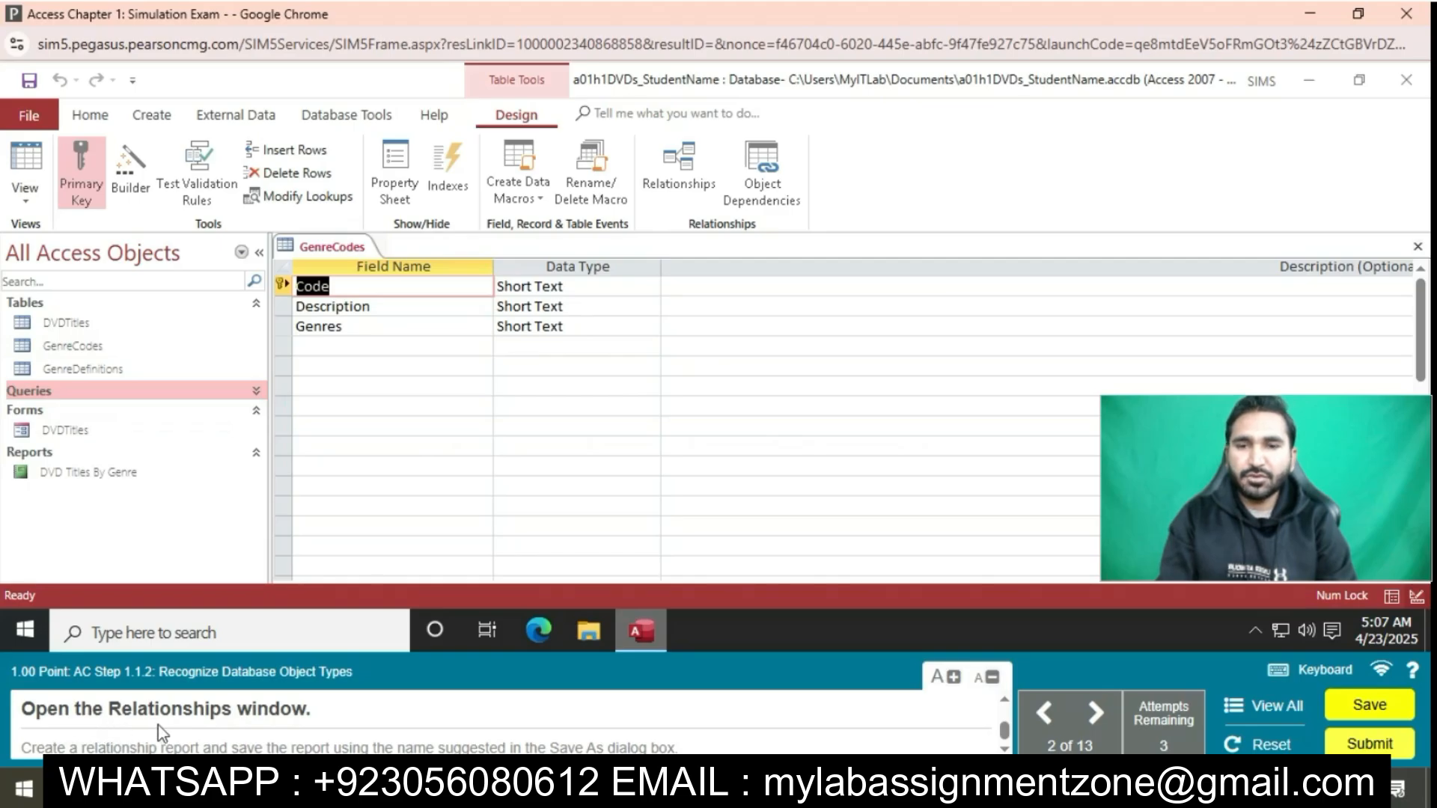
click(696, 171)
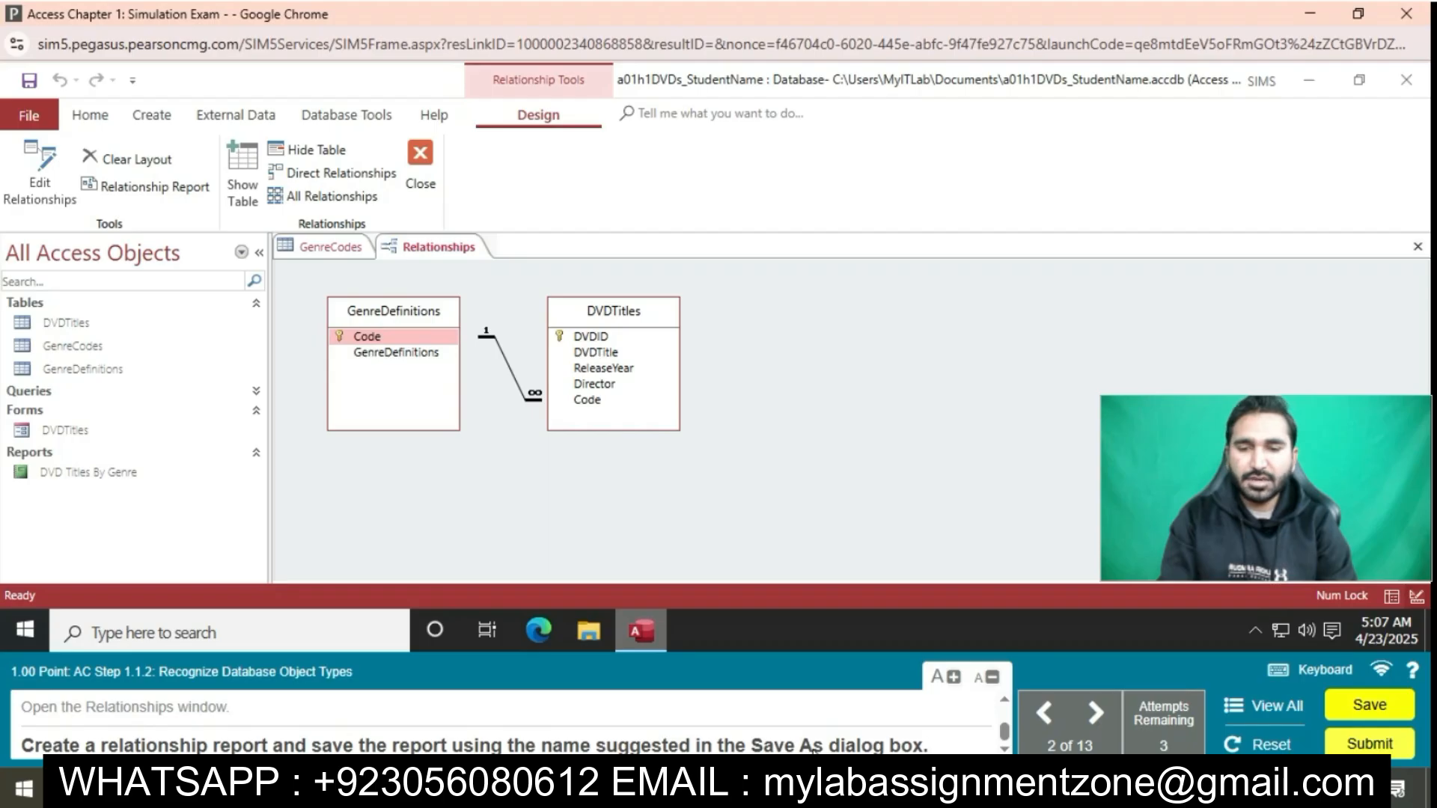
Create a relationship report and save it under the suggested name Relationships for a01h1DVDs_StudentName
click(181, 191)
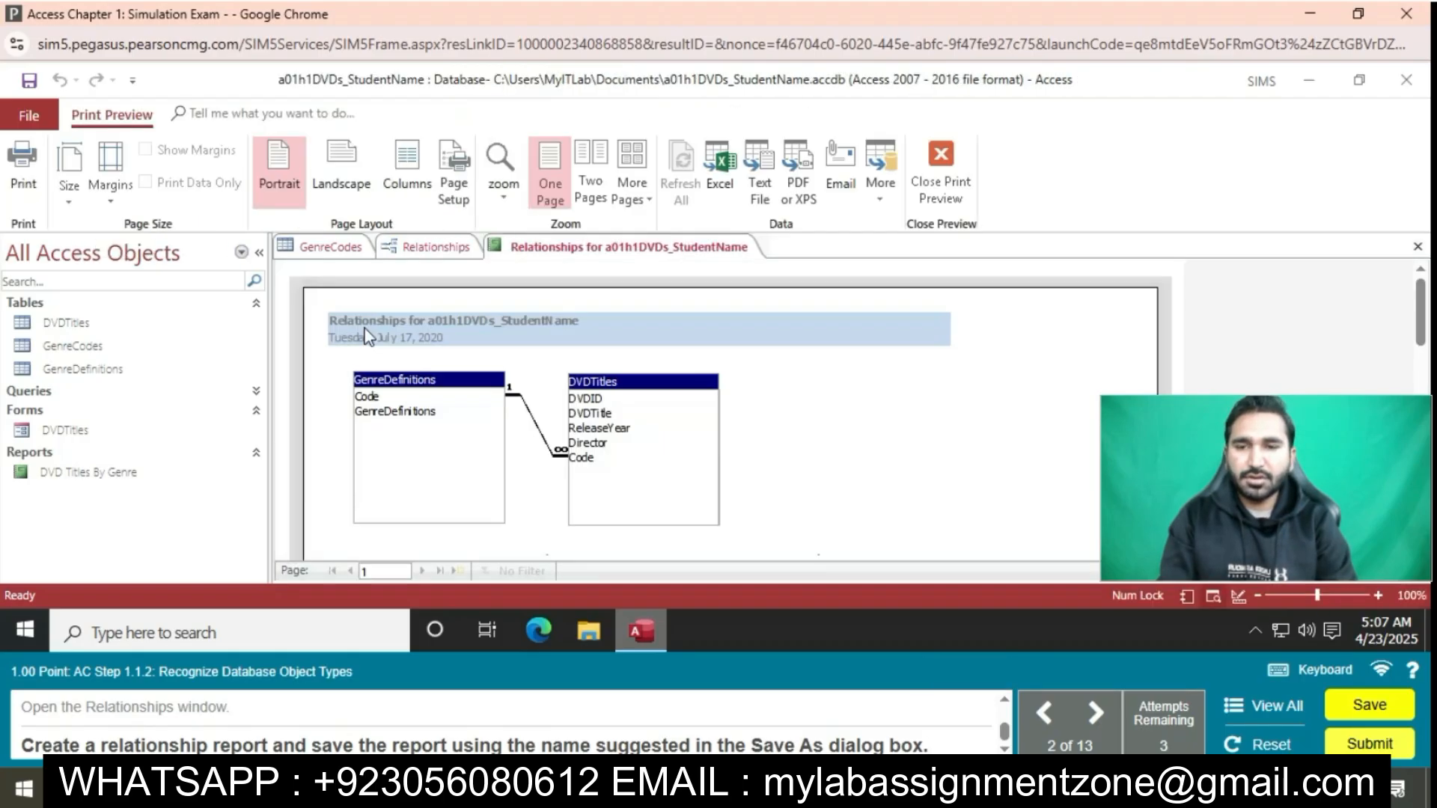
click(600, 250)
right_click(600, 250)
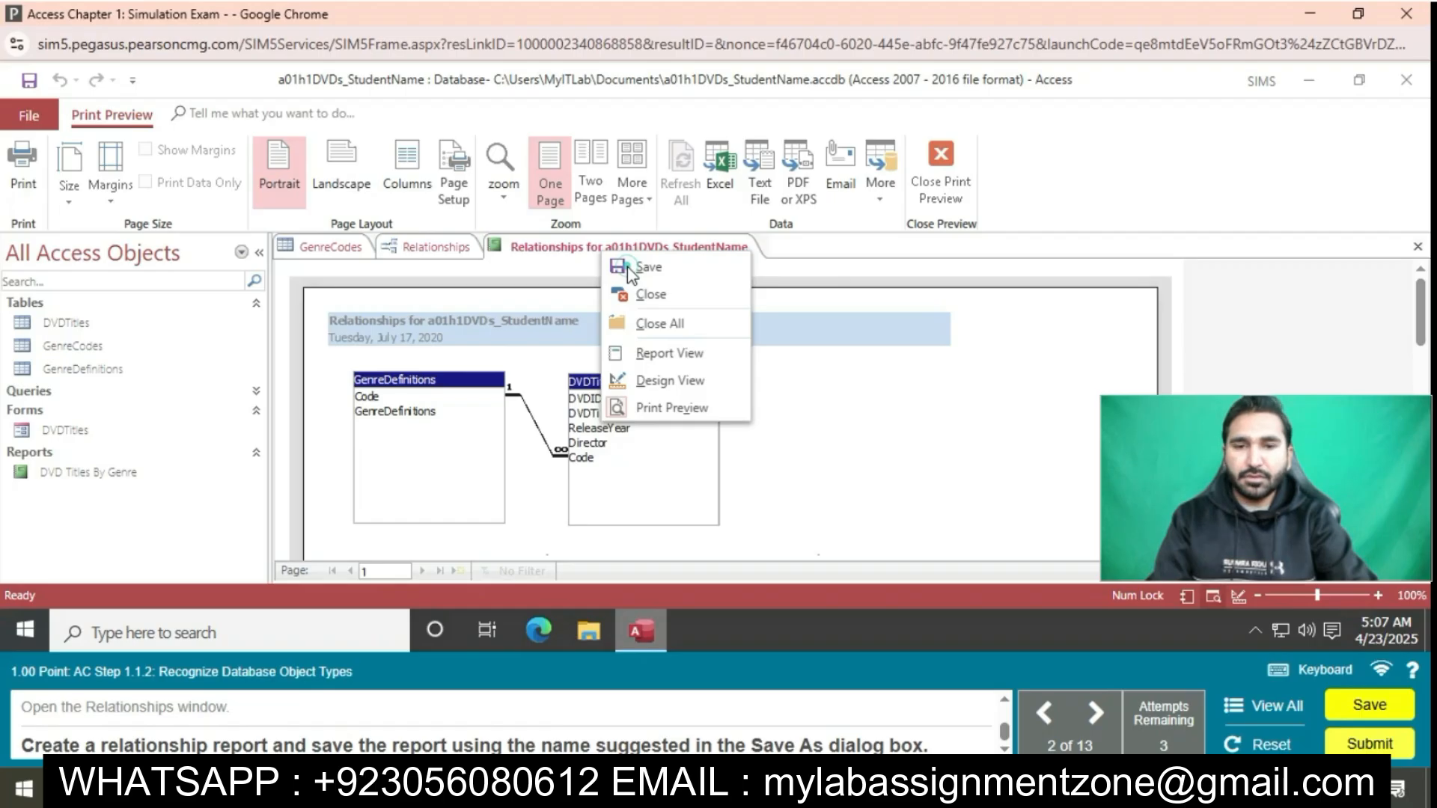
click(627, 268)
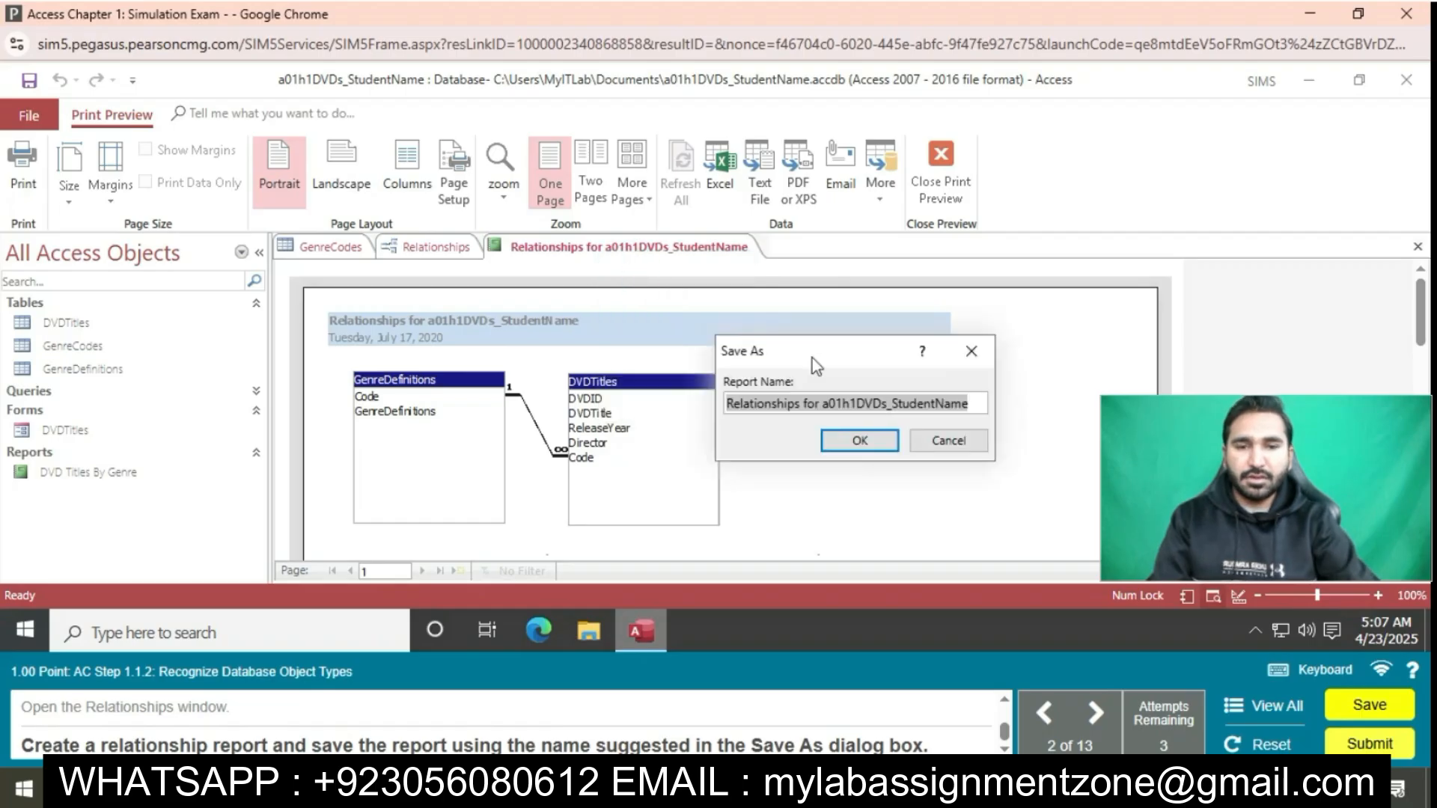
click(860, 440)
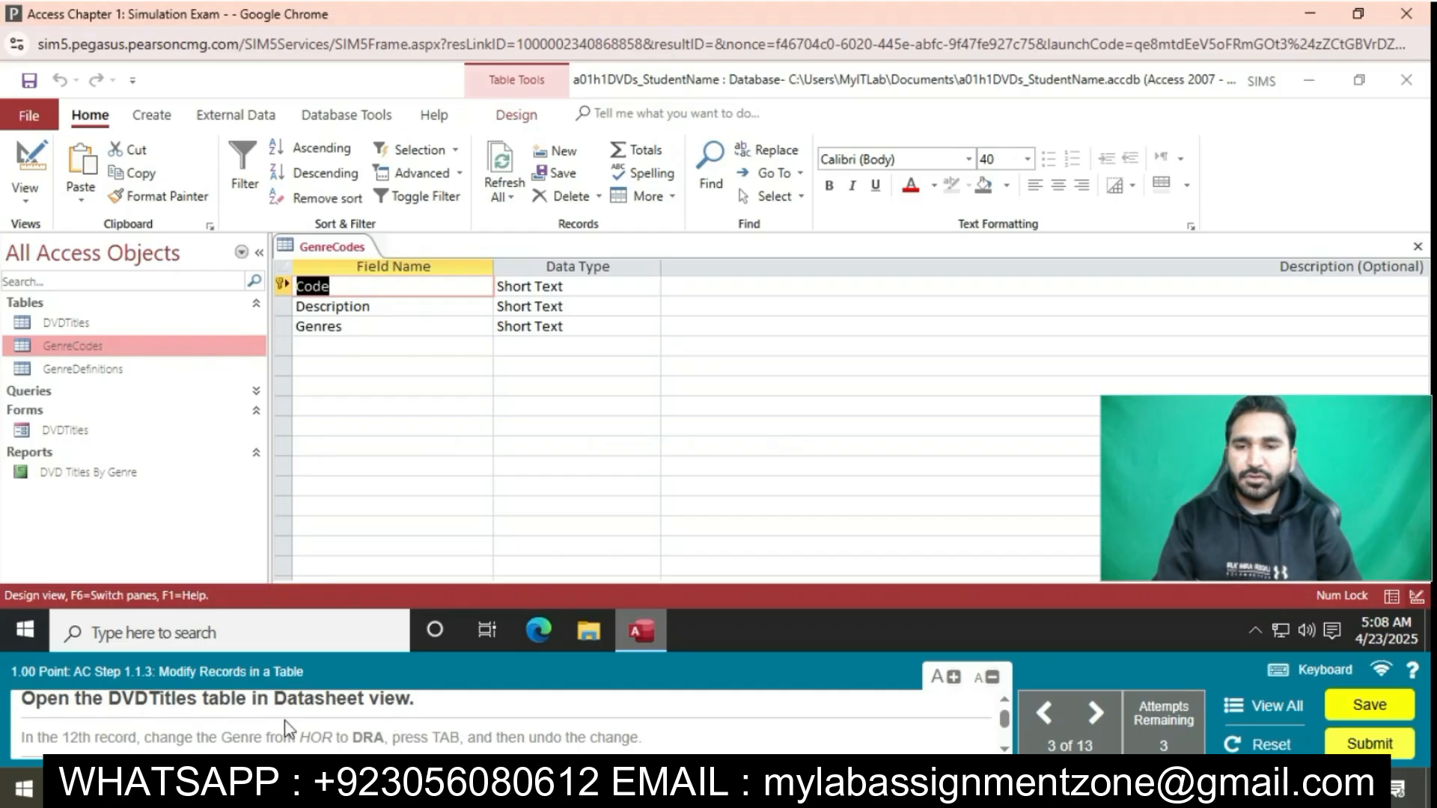
Open the DVDTitles table in Datasheet view and set the 12th record's Genre to DRA
double_click(106, 323)
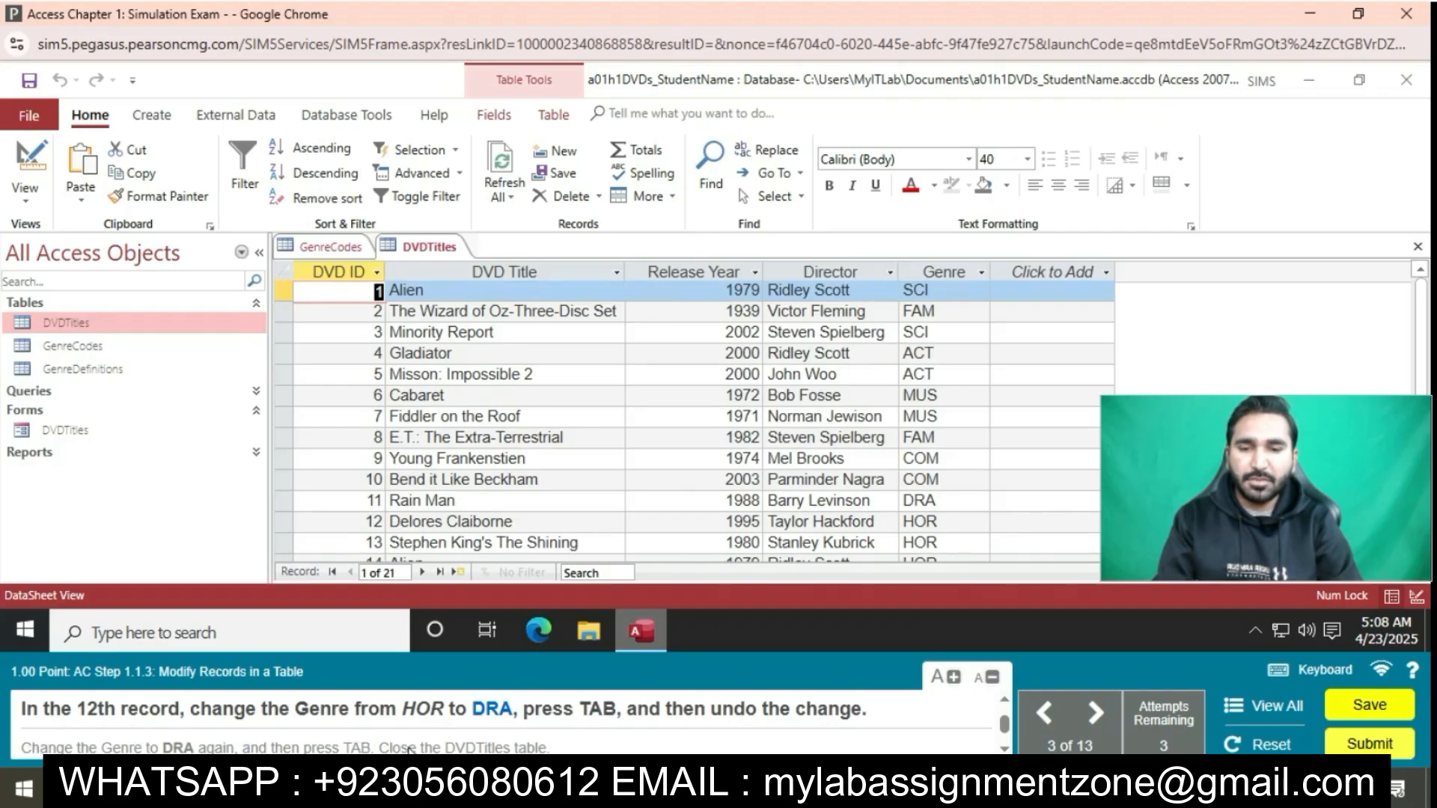
click(946, 526)
key(BackSpace)
key(BackSpace)
key(BackSpace)
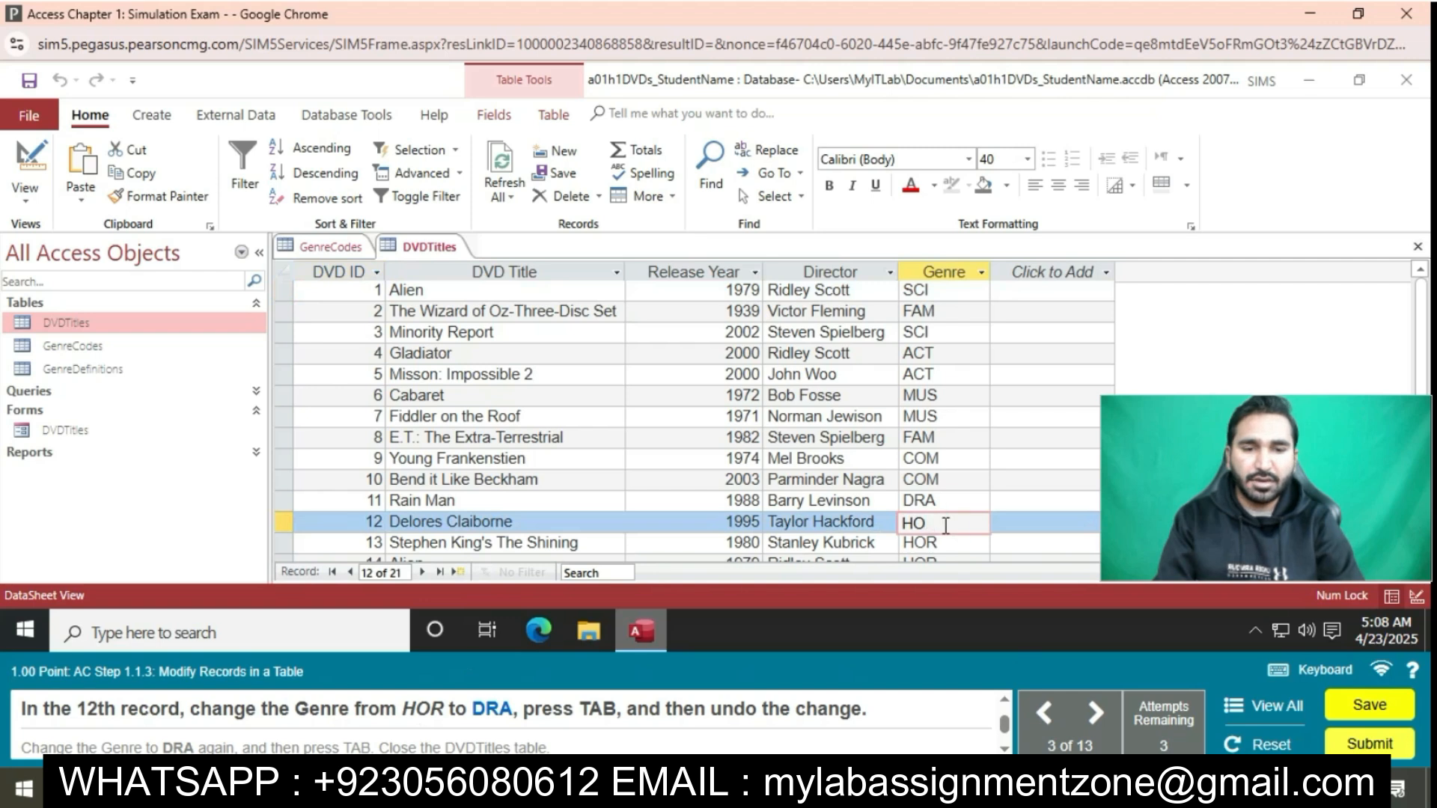
text(DRA)
key(Tab)
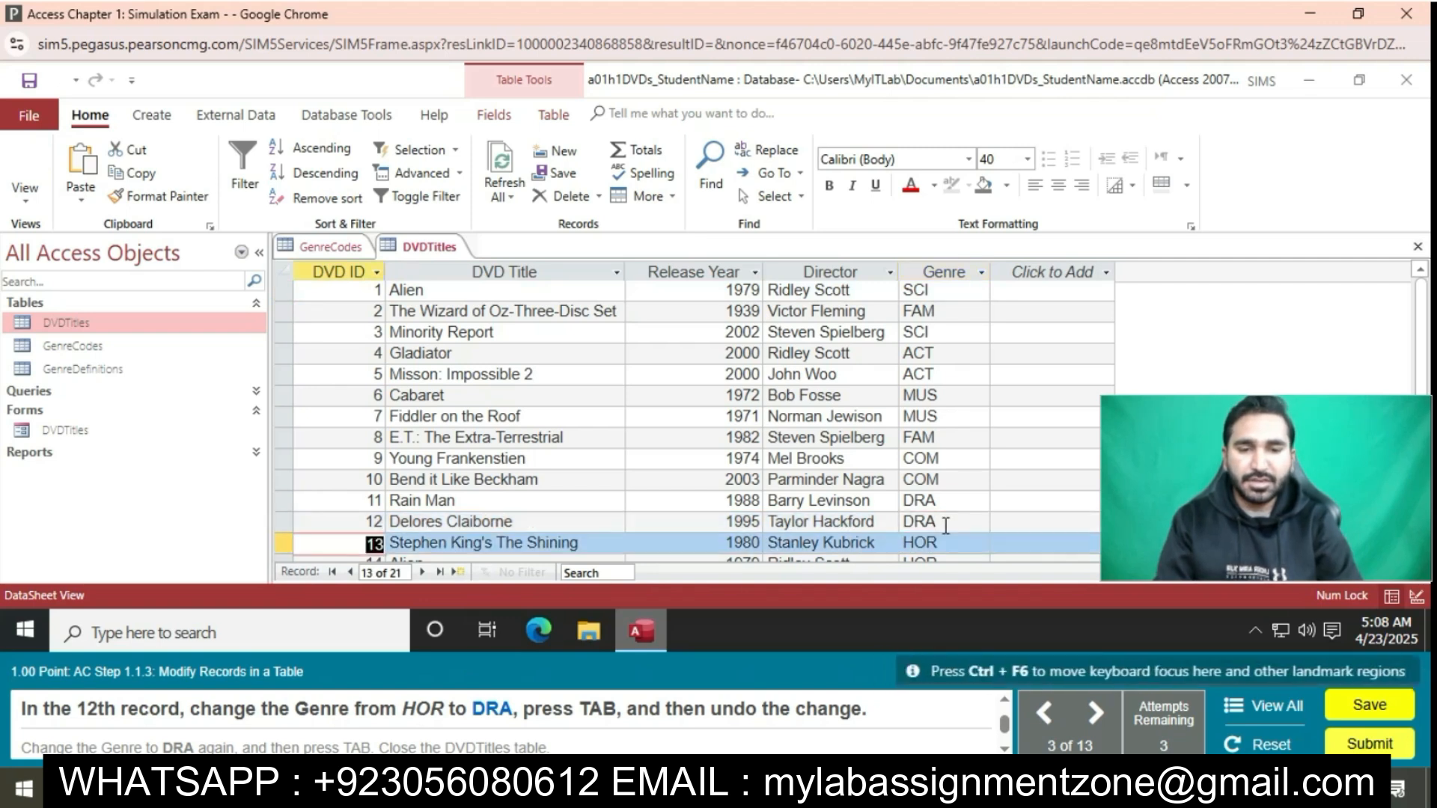
Undo the 12th record's Genre change and set that Genre to DRA again
click(60, 80)
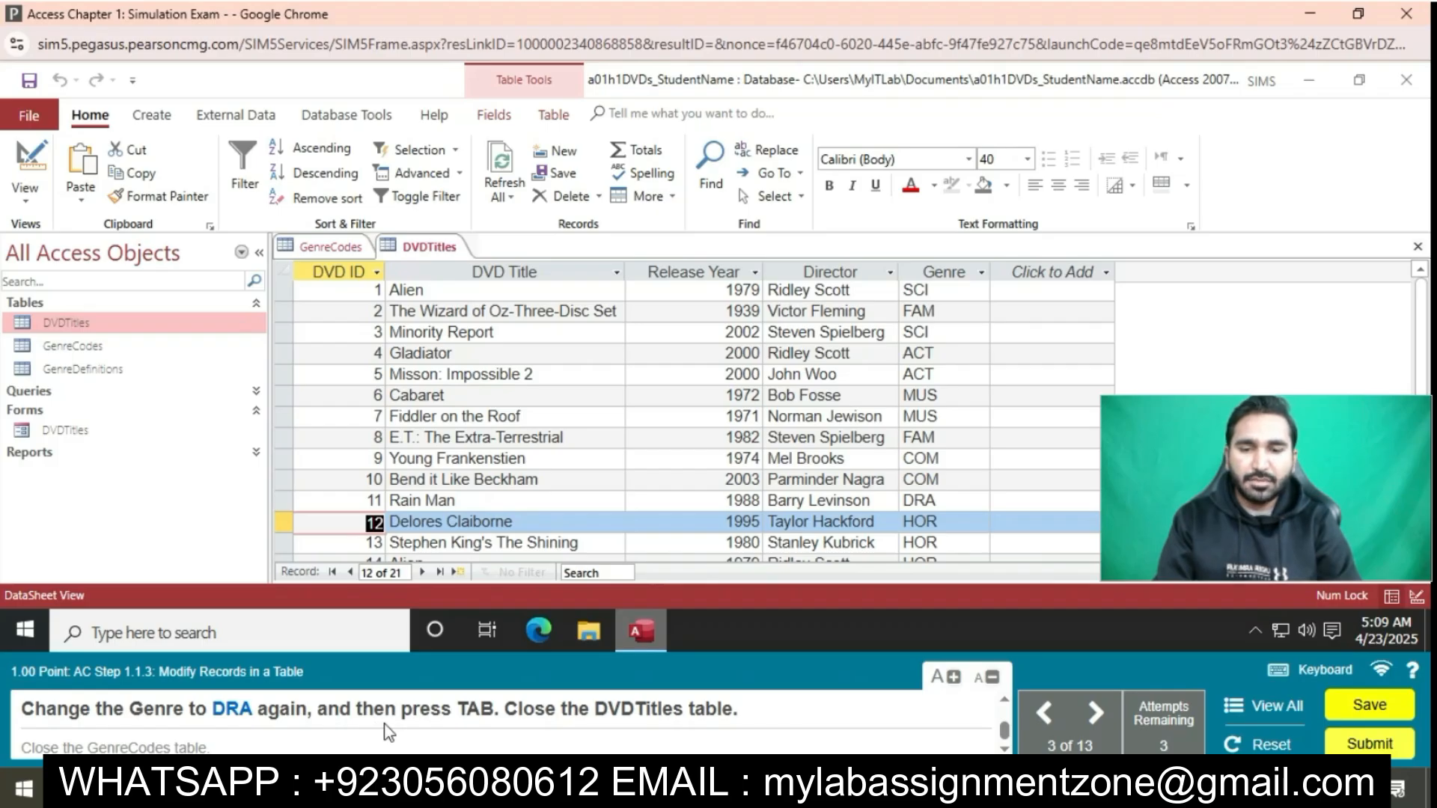
click(963, 523)
key(BackSpace)
key(BackSpace)
key(BackSpace)
text(DRA)
key(Tab)
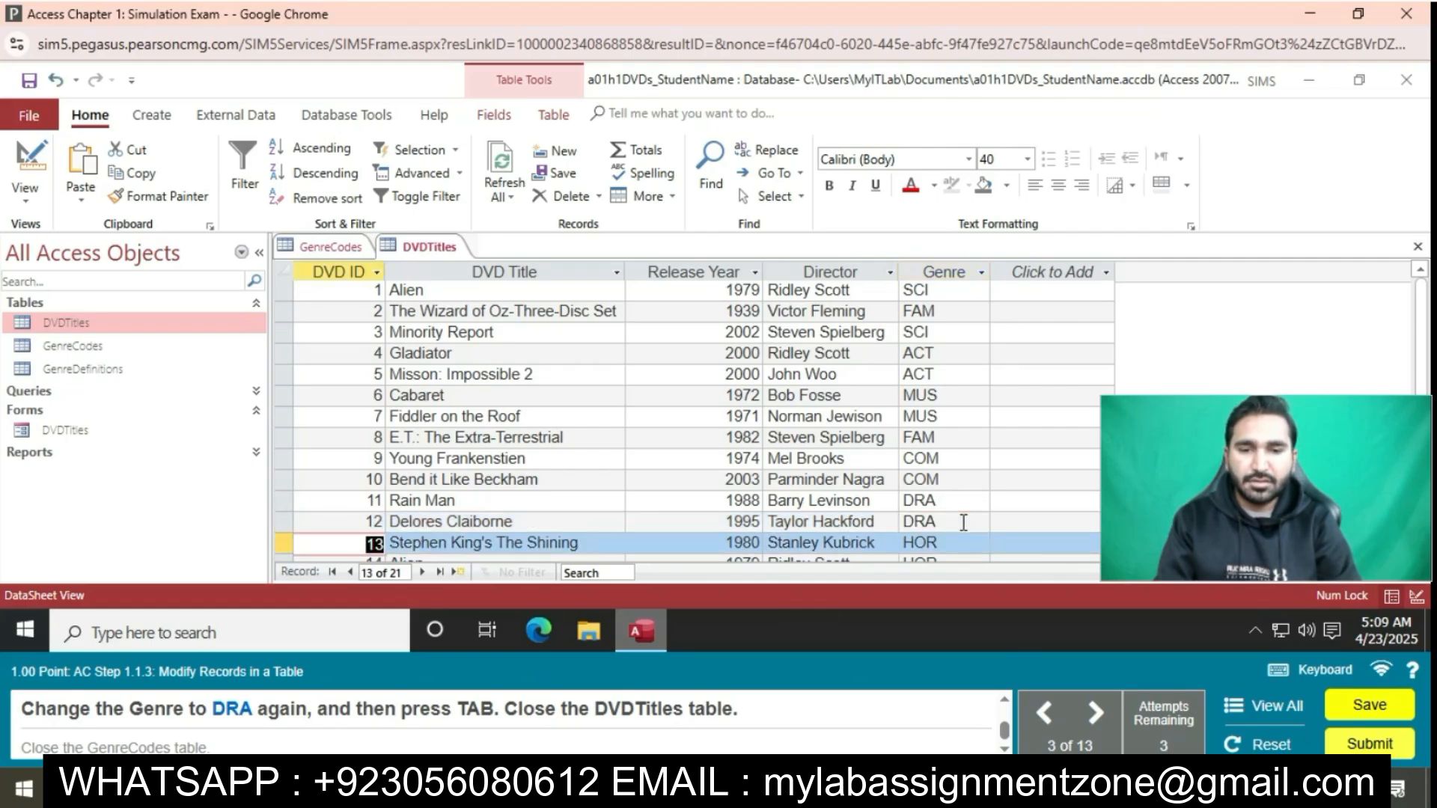
Close the DVDTitles table and the GenreCodes table
right_click(414, 250)
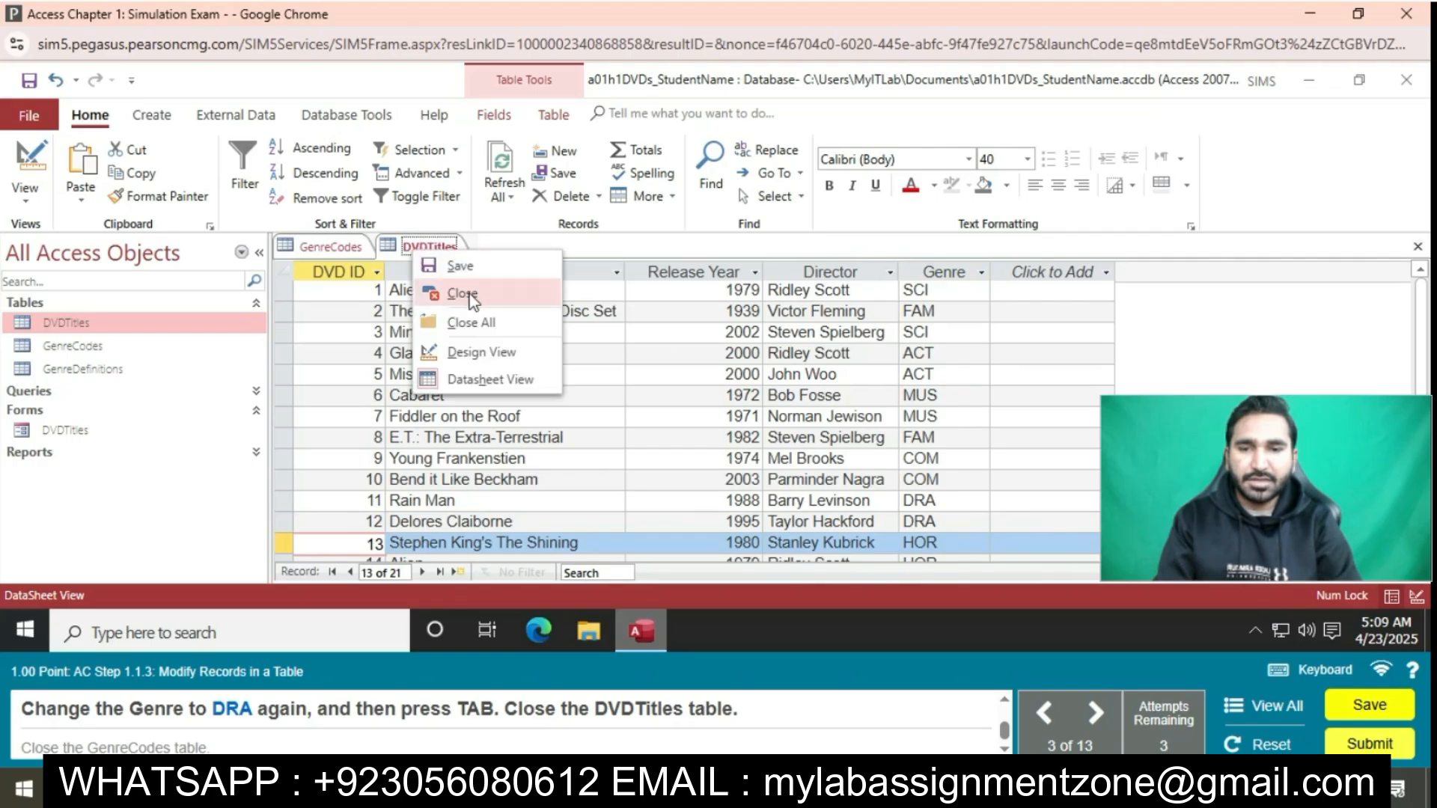
click(470, 296)
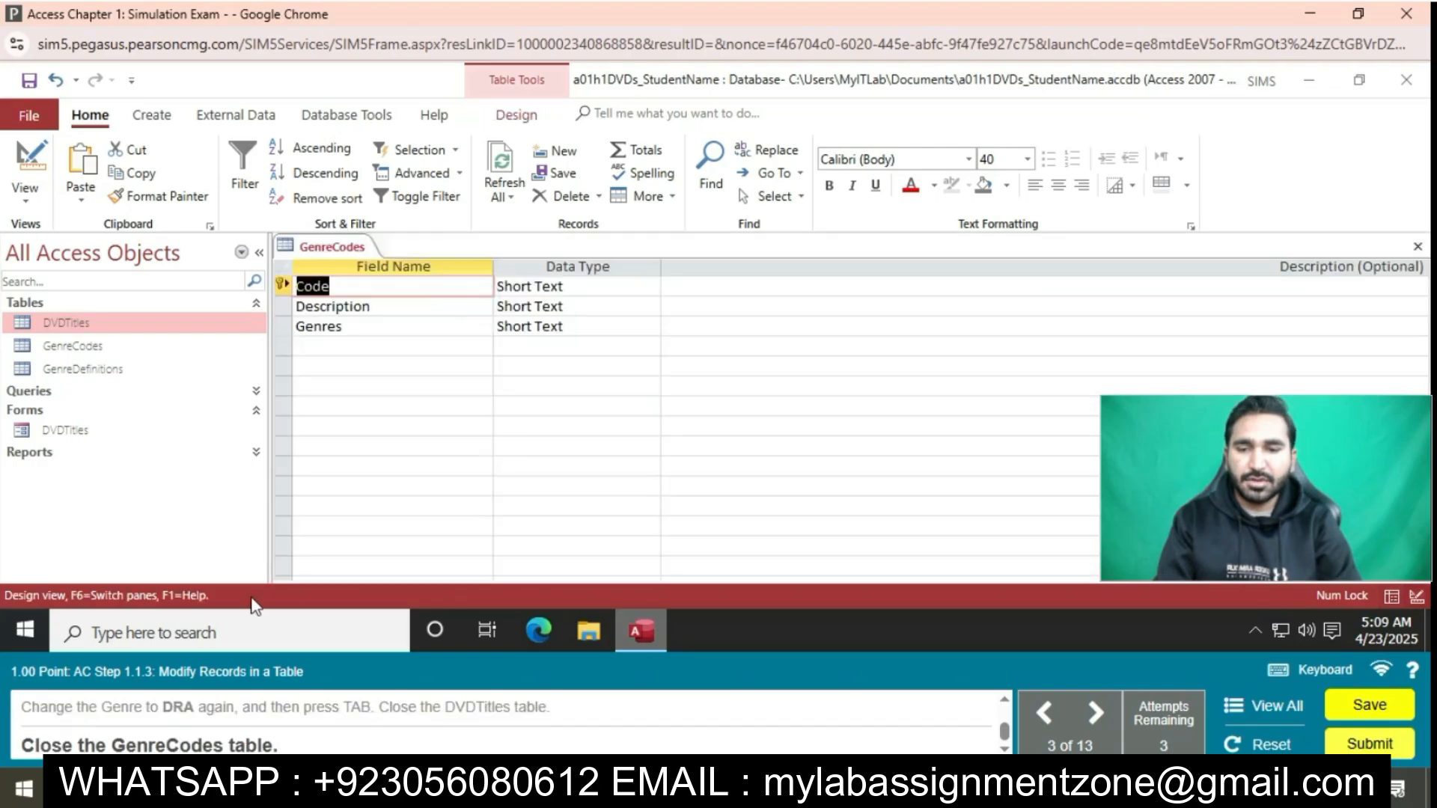
right_click(331, 250)
click(375, 289)
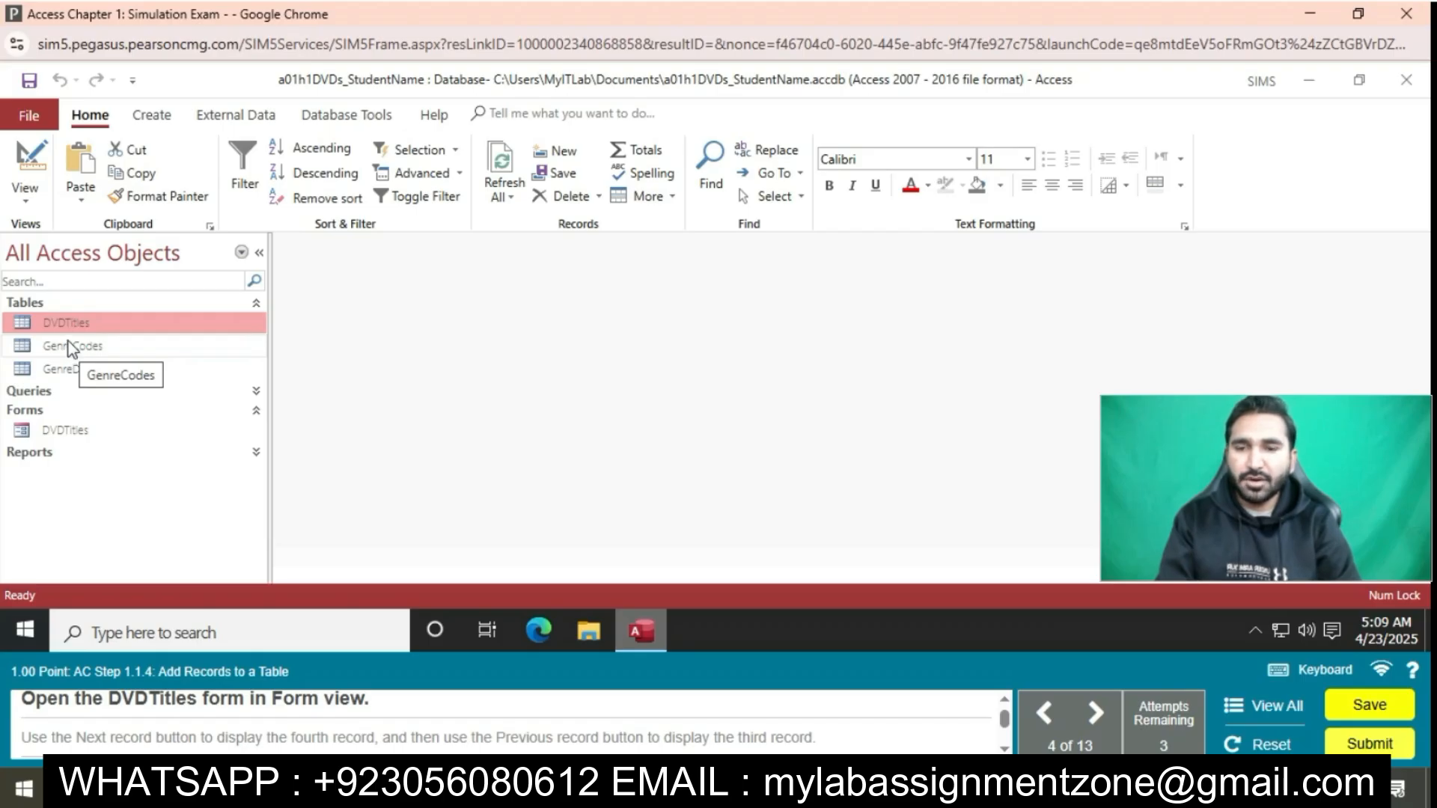
Open the DVDTitles form in Form view, advance record by record to the fourth record, and go back to the third
double_click(64, 430)
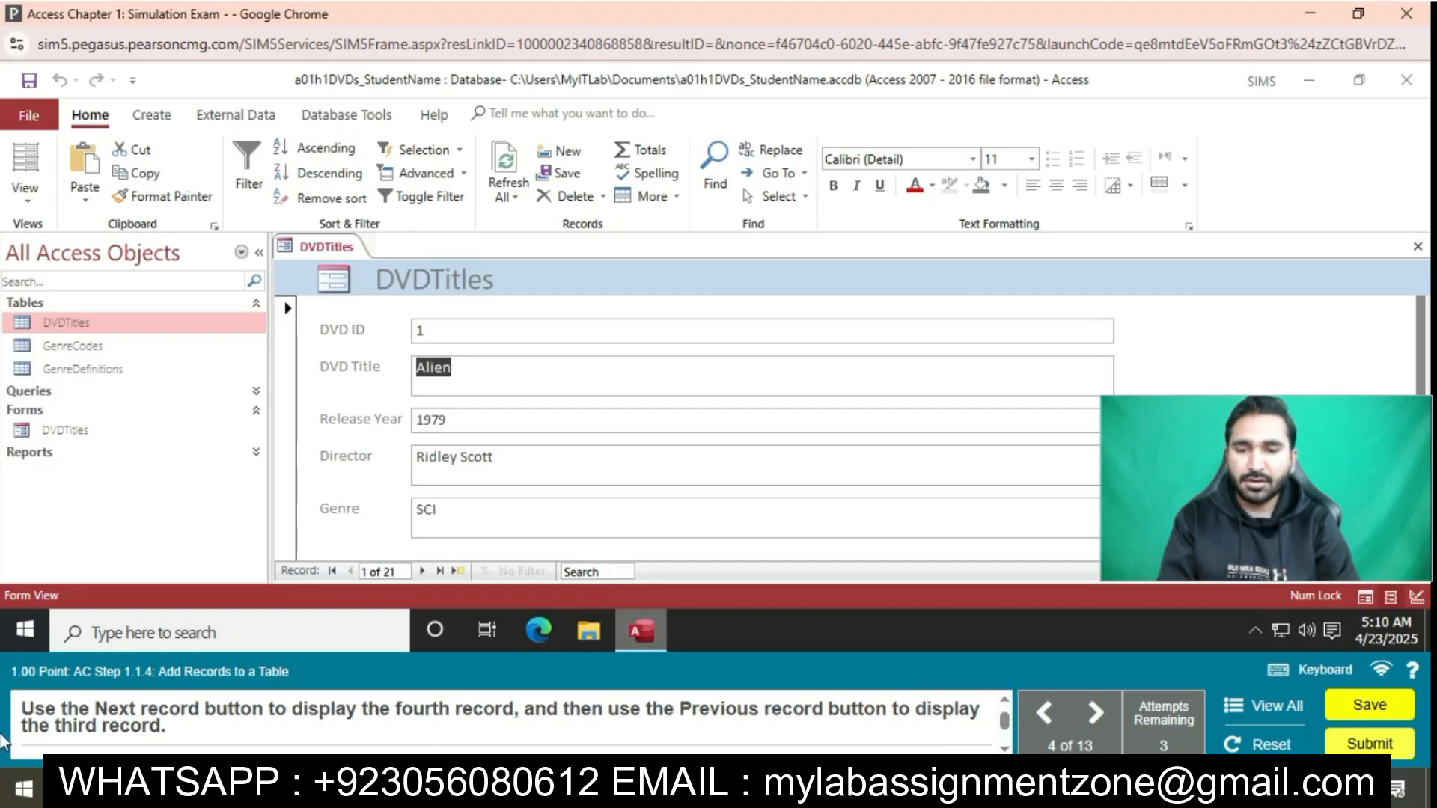
click(423, 570)
click(424, 570)
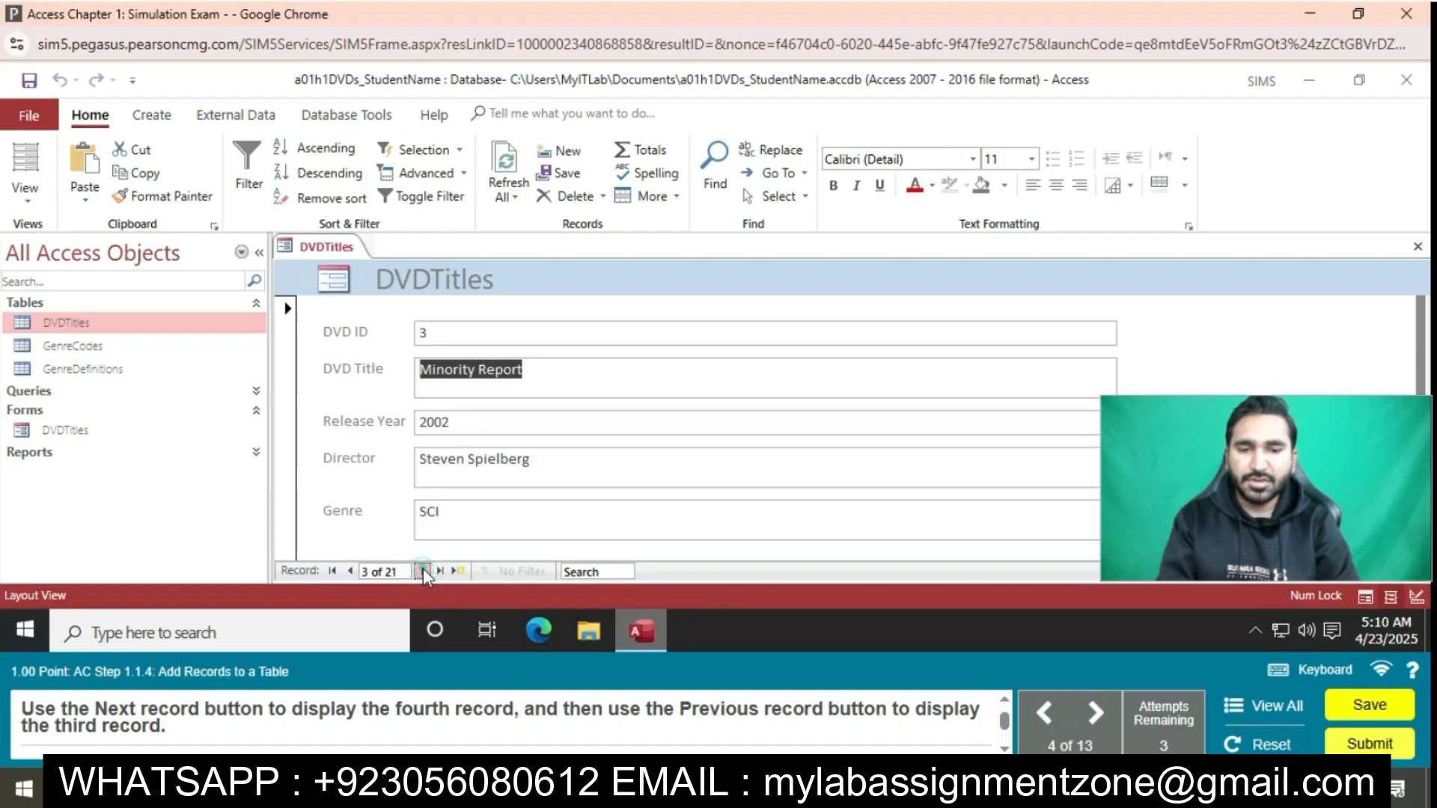
click(423, 570)
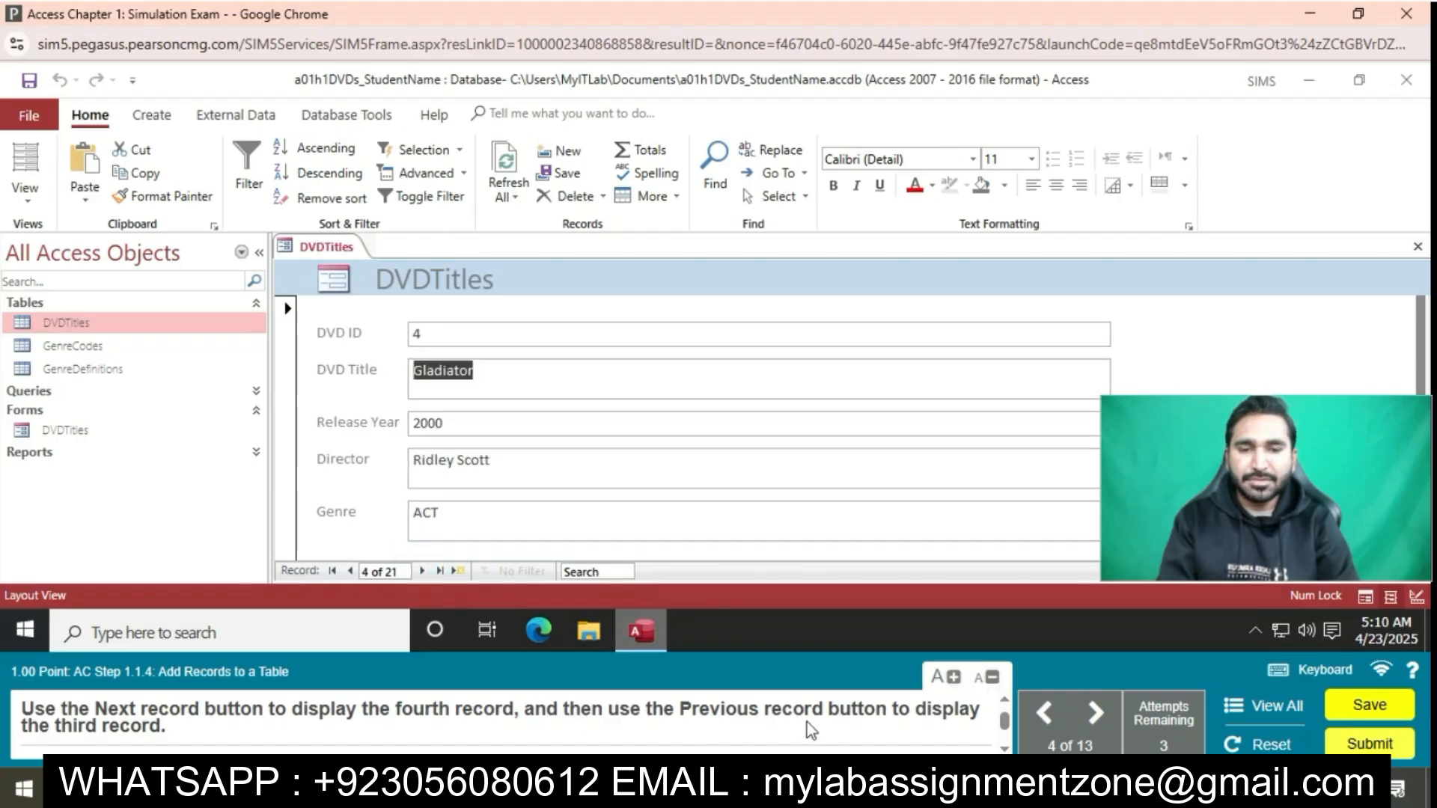
click(349, 570)
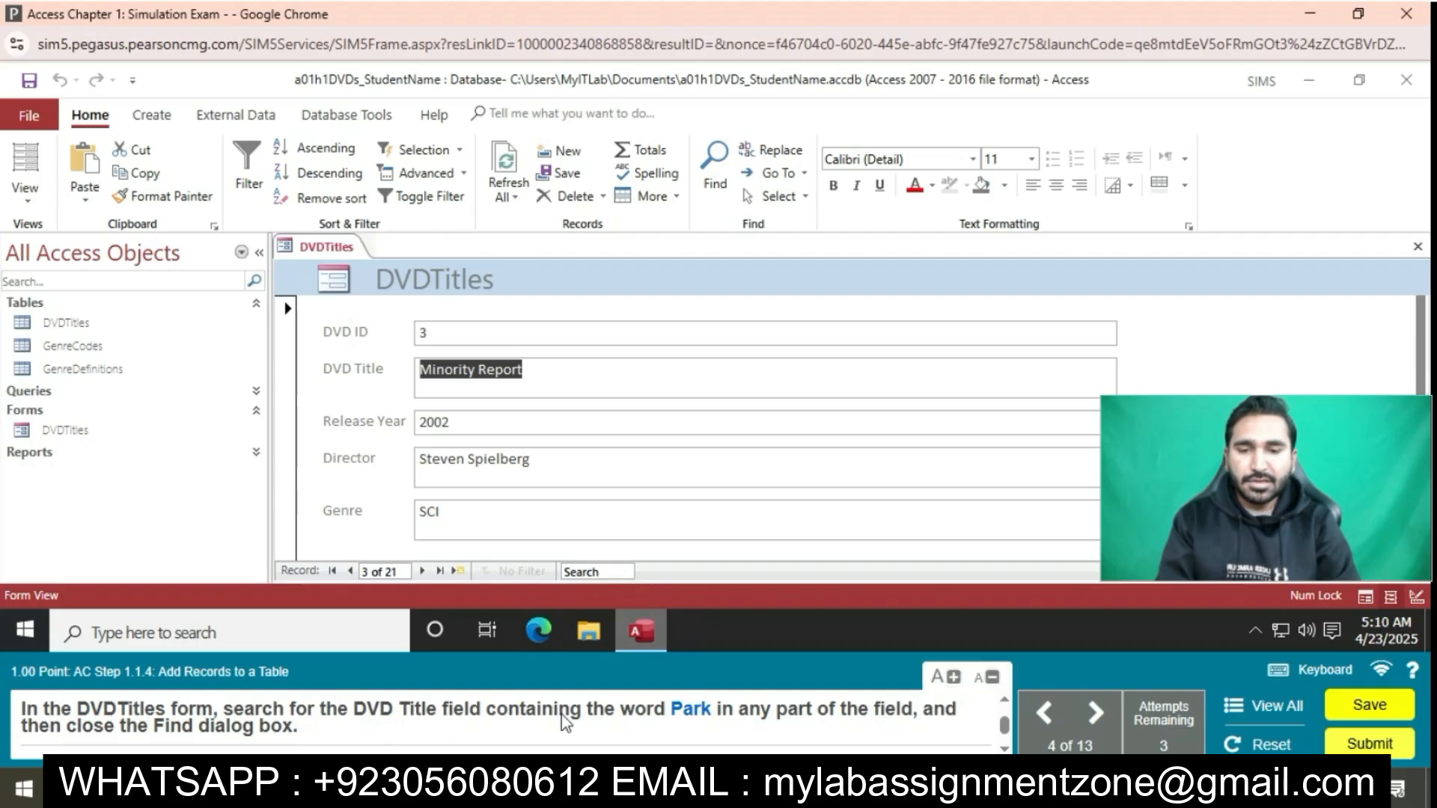
Search the DVDTitles form for the record containing the word Park
click(621, 571)
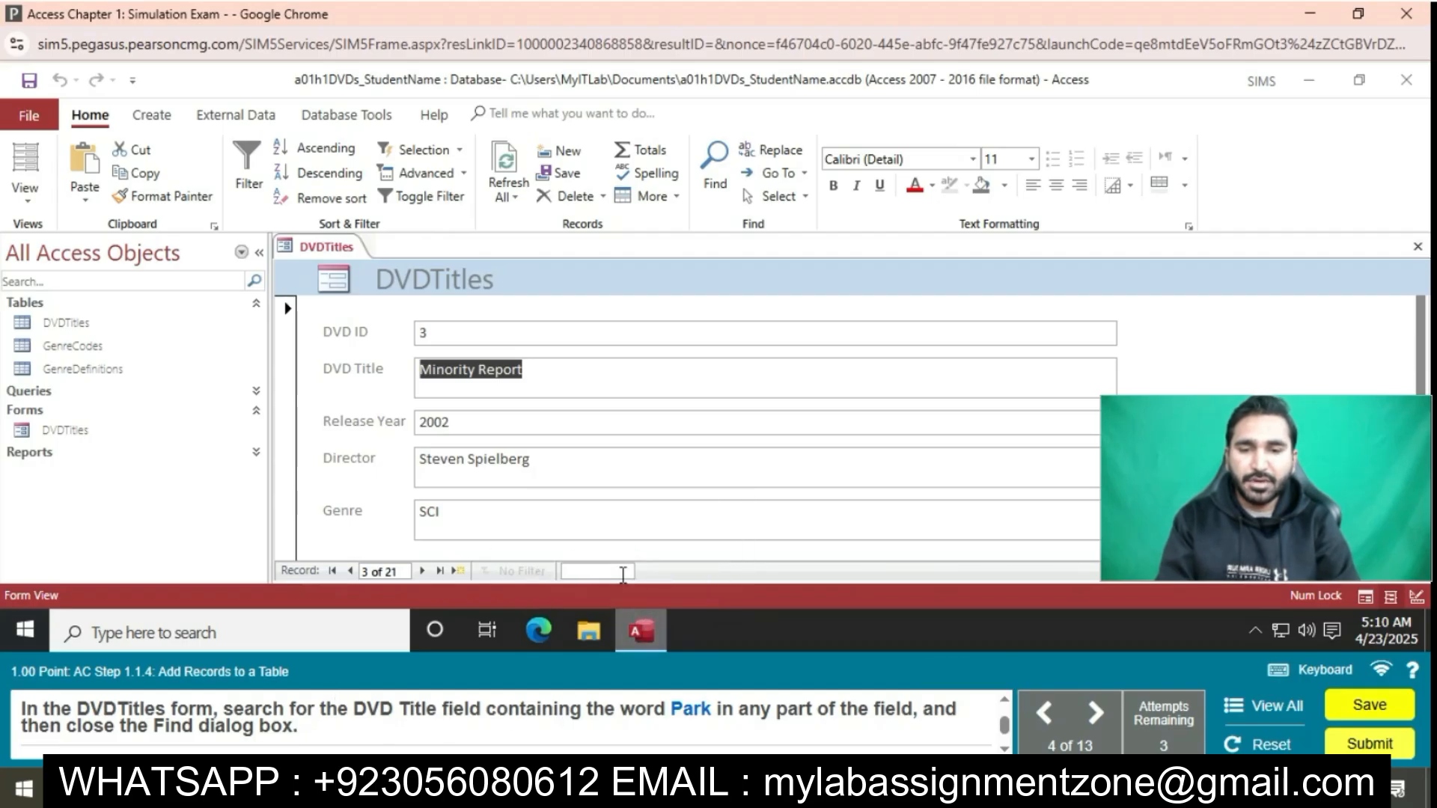
text(Park)
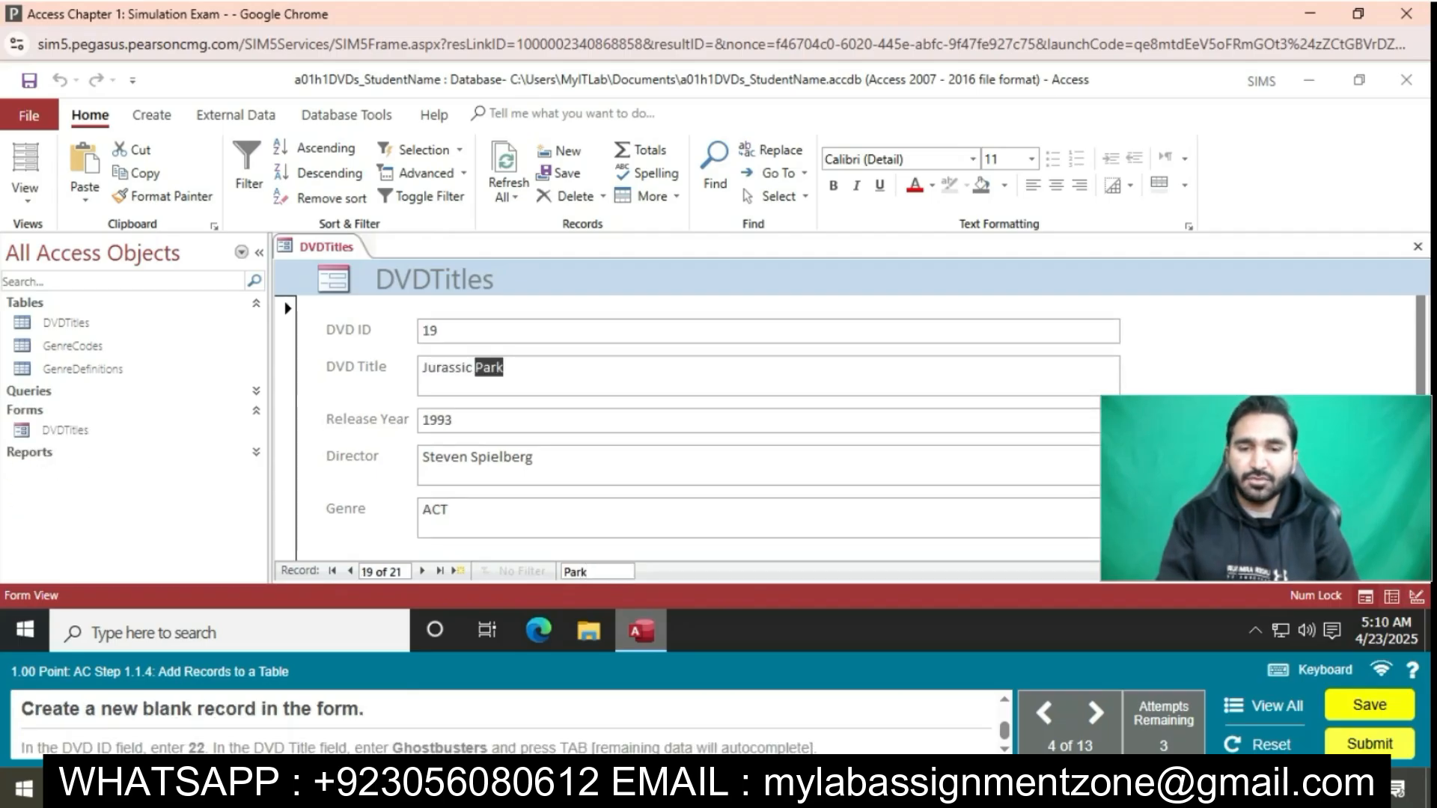
Add a new record in the DVDTitles form with DVD ID 22 and DVD Title Ghostbusters
click(456, 570)
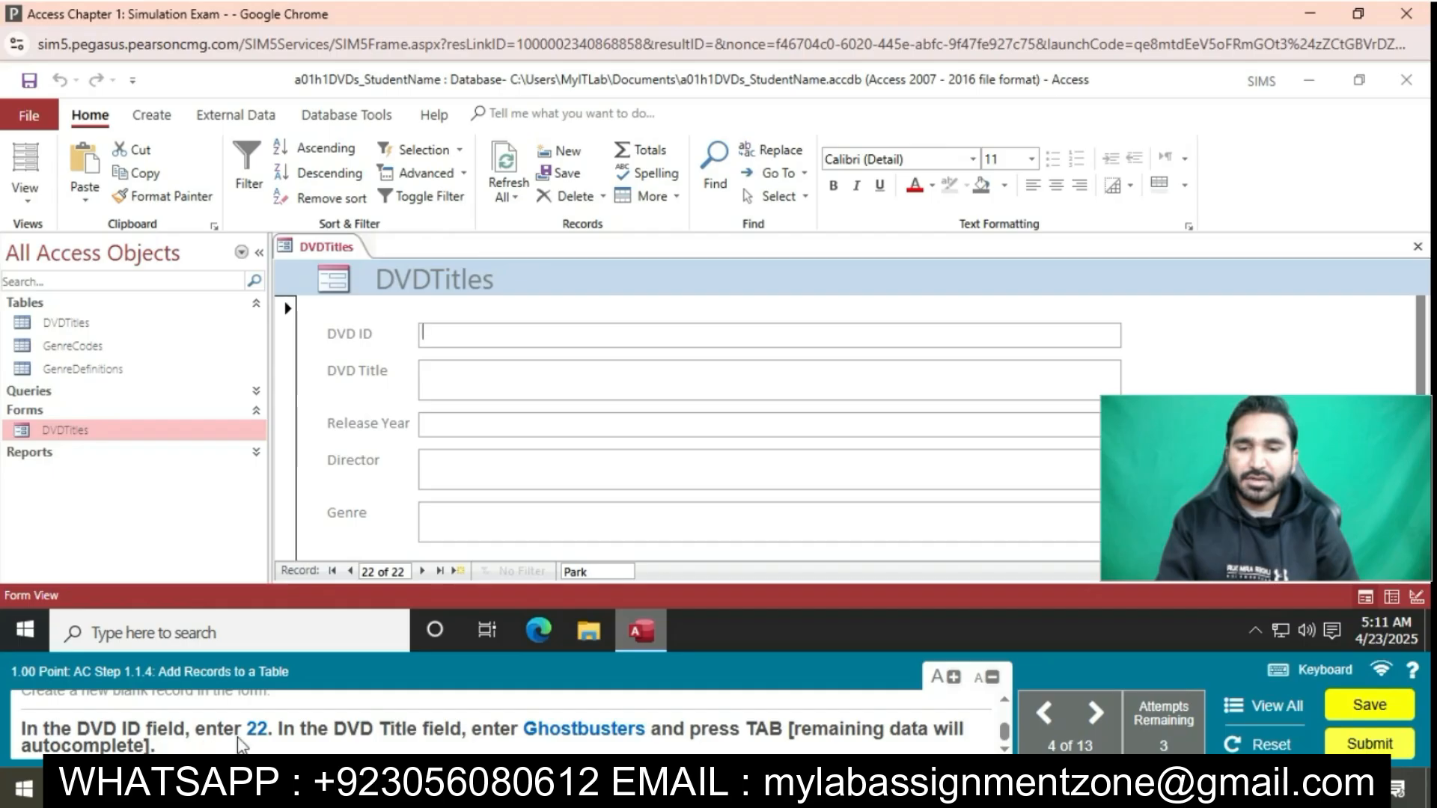
click(572, 343)
text(22)
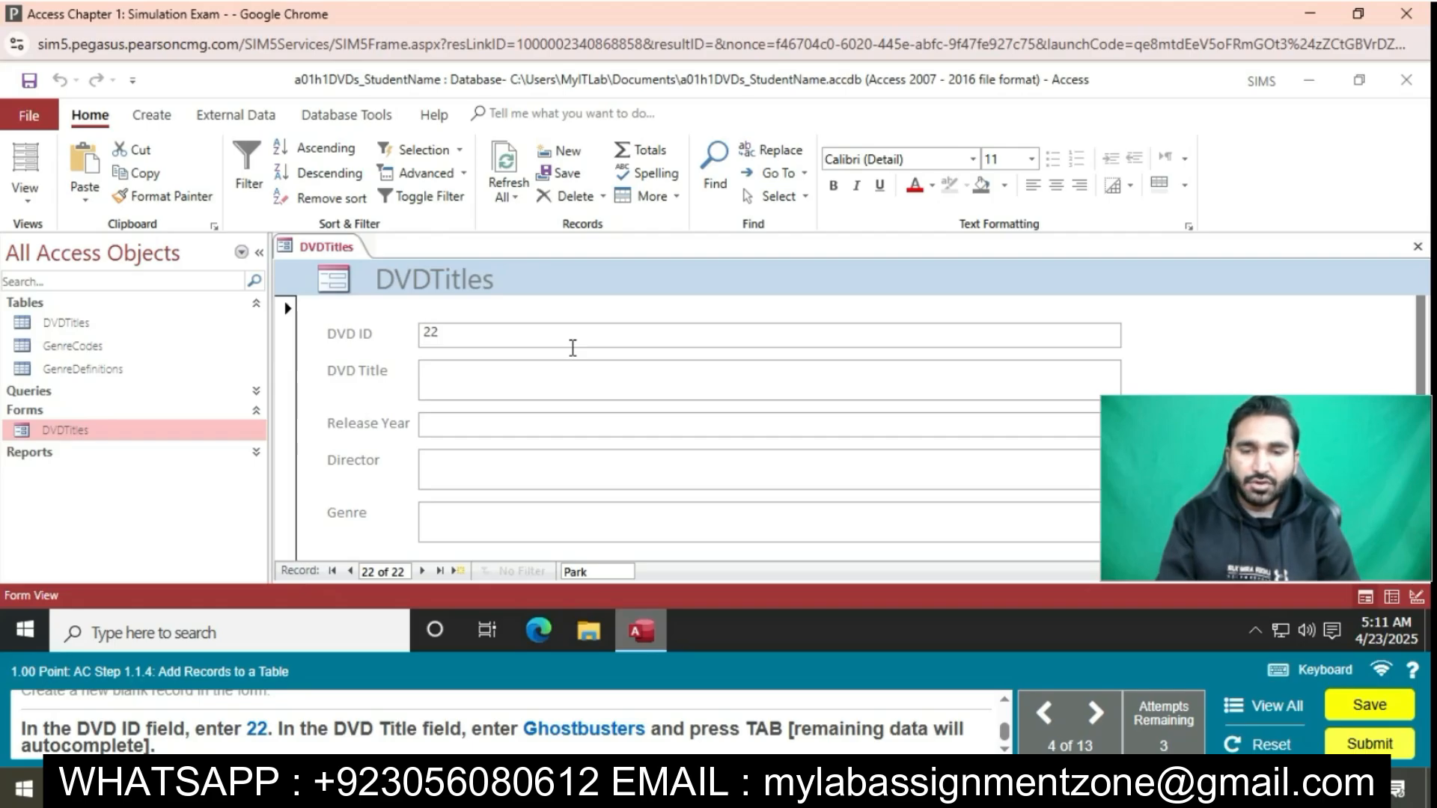
click(542, 371)
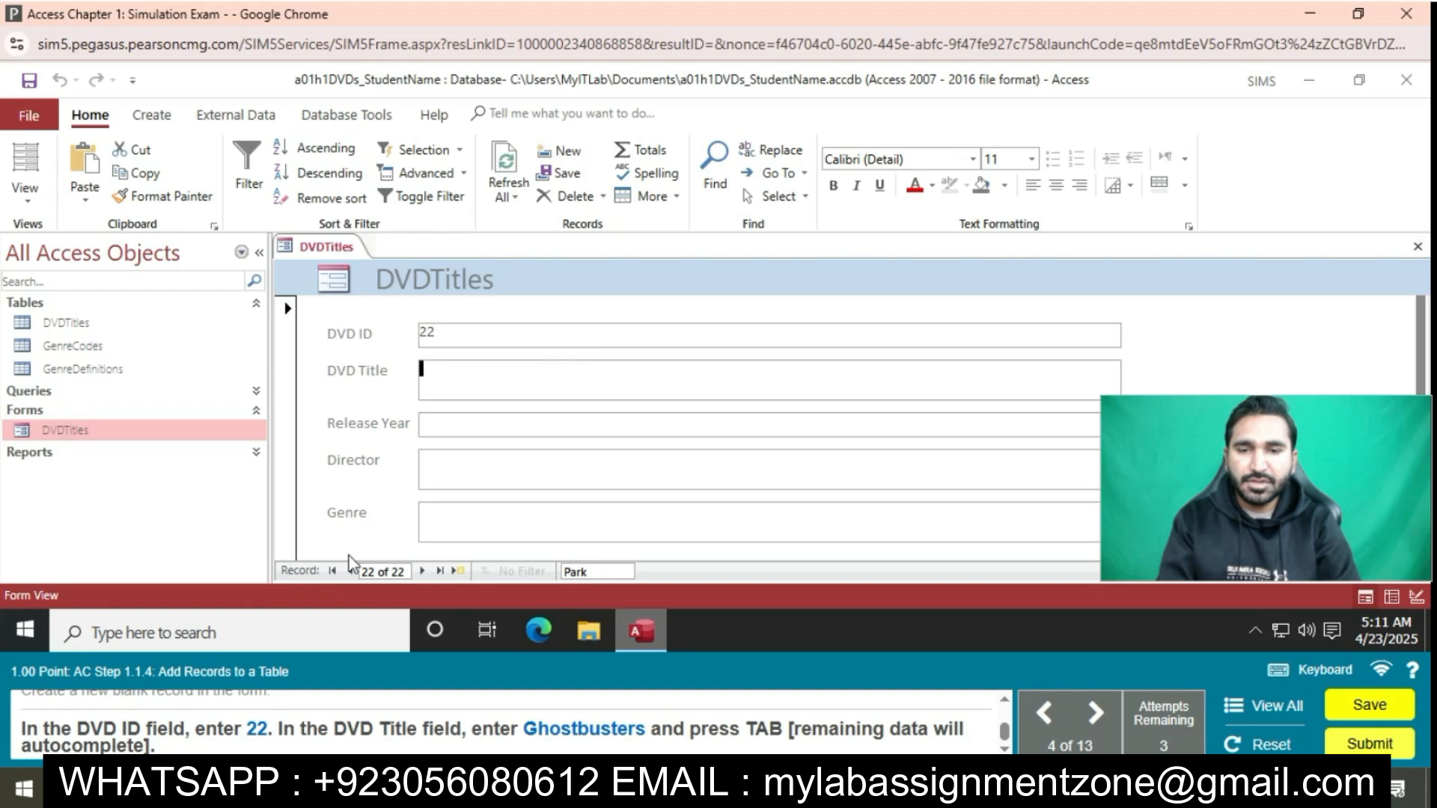
text(G)
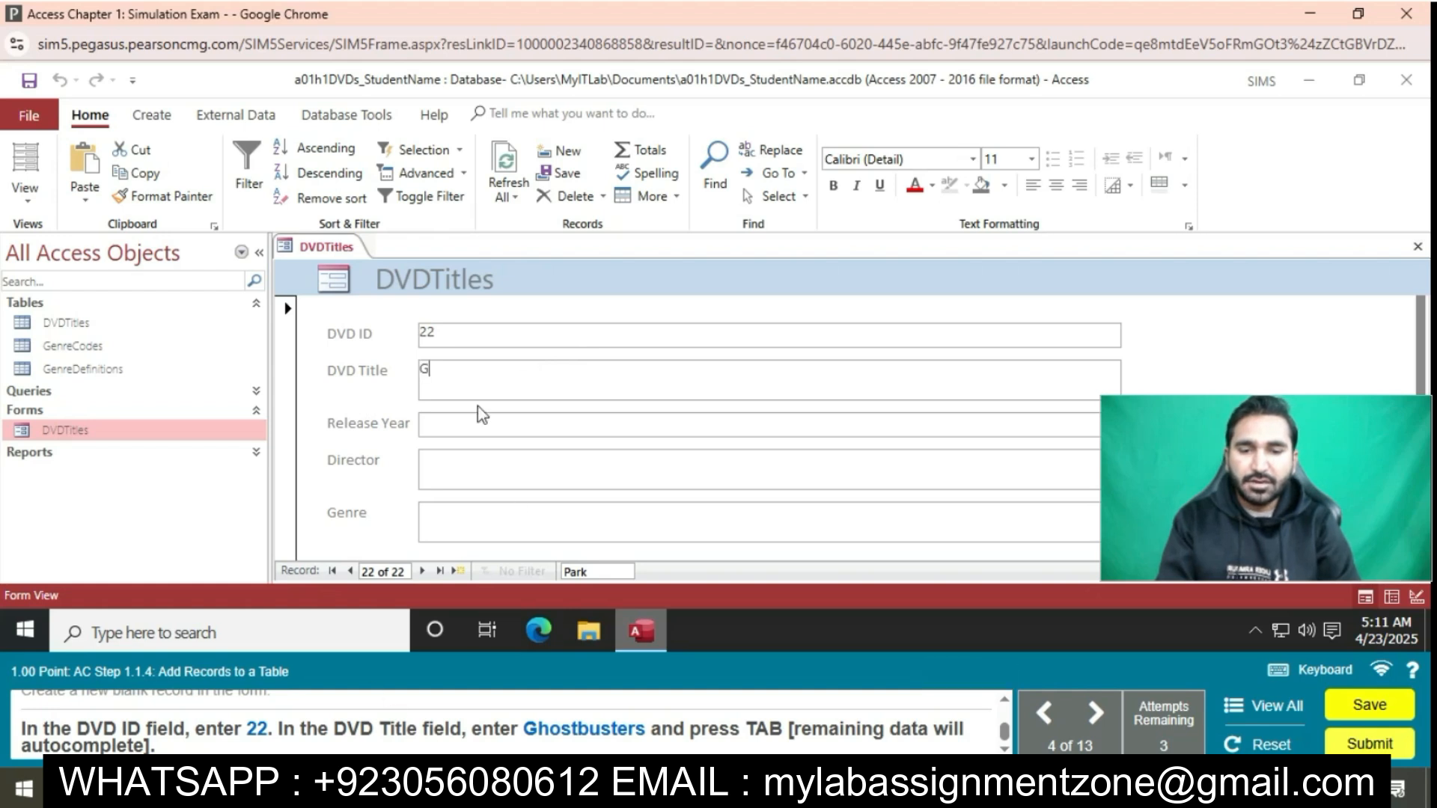
text(hostb)
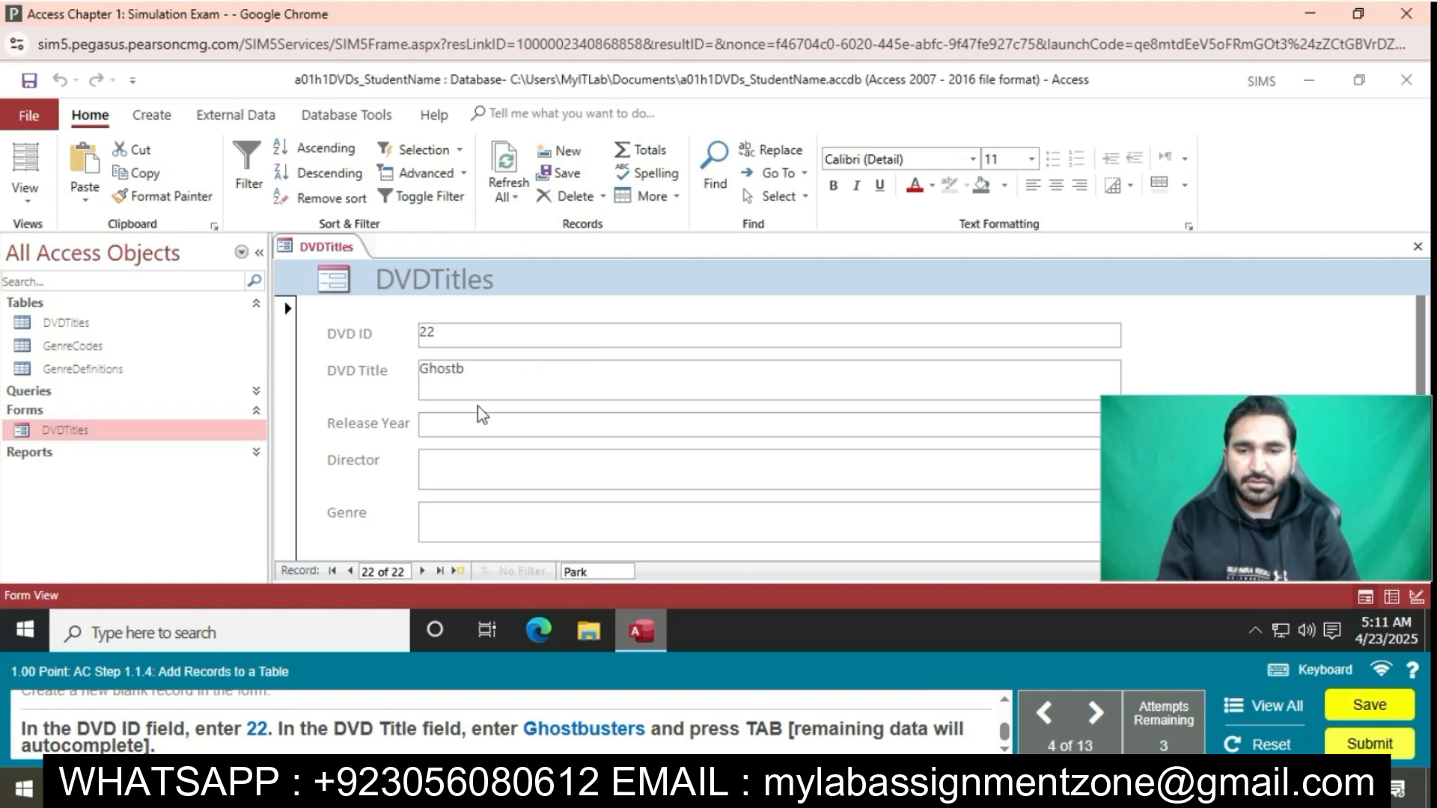
text(usters)
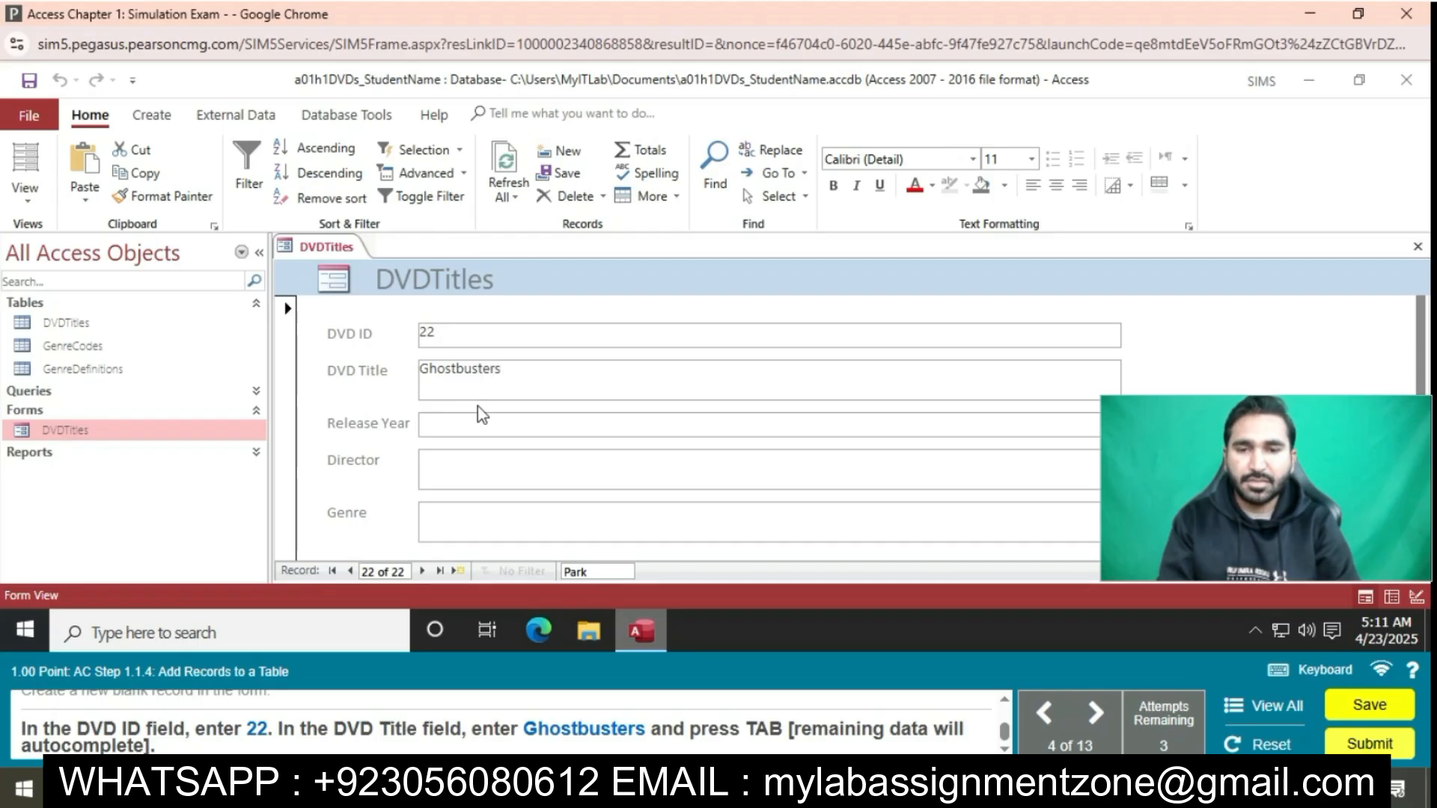
key(Tab)
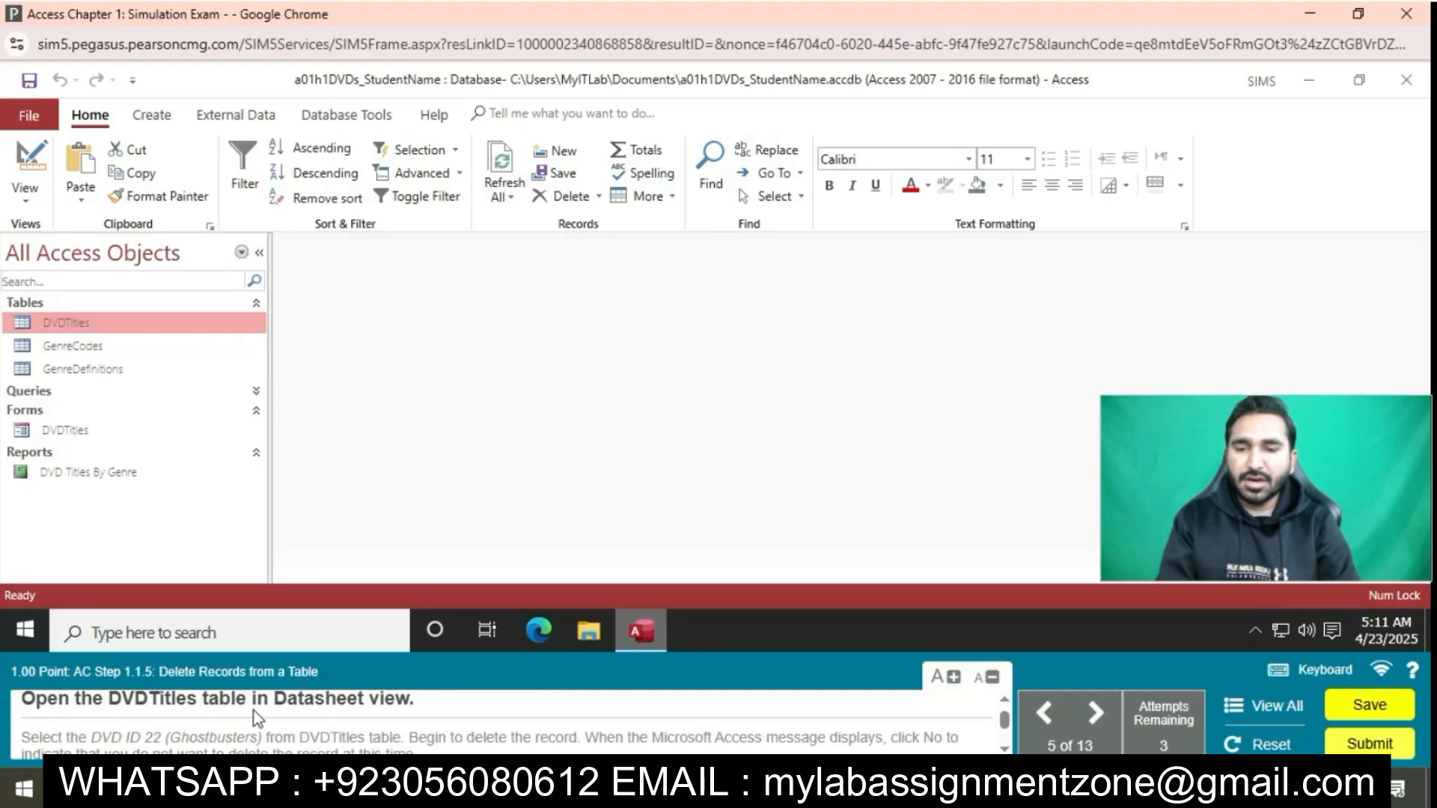
In the DVDTitles table, start deleting the DVD ID 22 Ghostbusters record, decline the deletion, and close the table
double_click(89, 330)
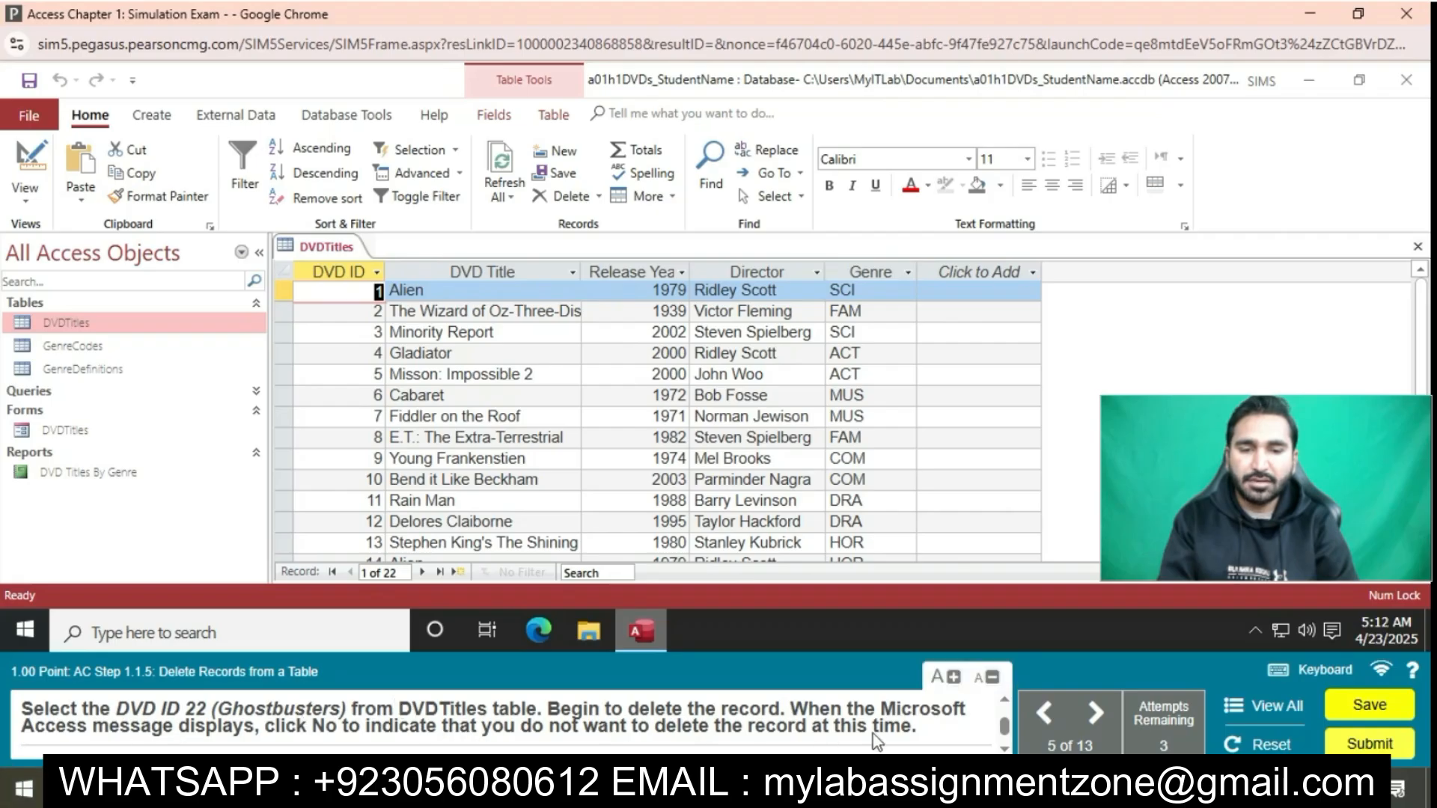
scroll(643, 494, down, 4)
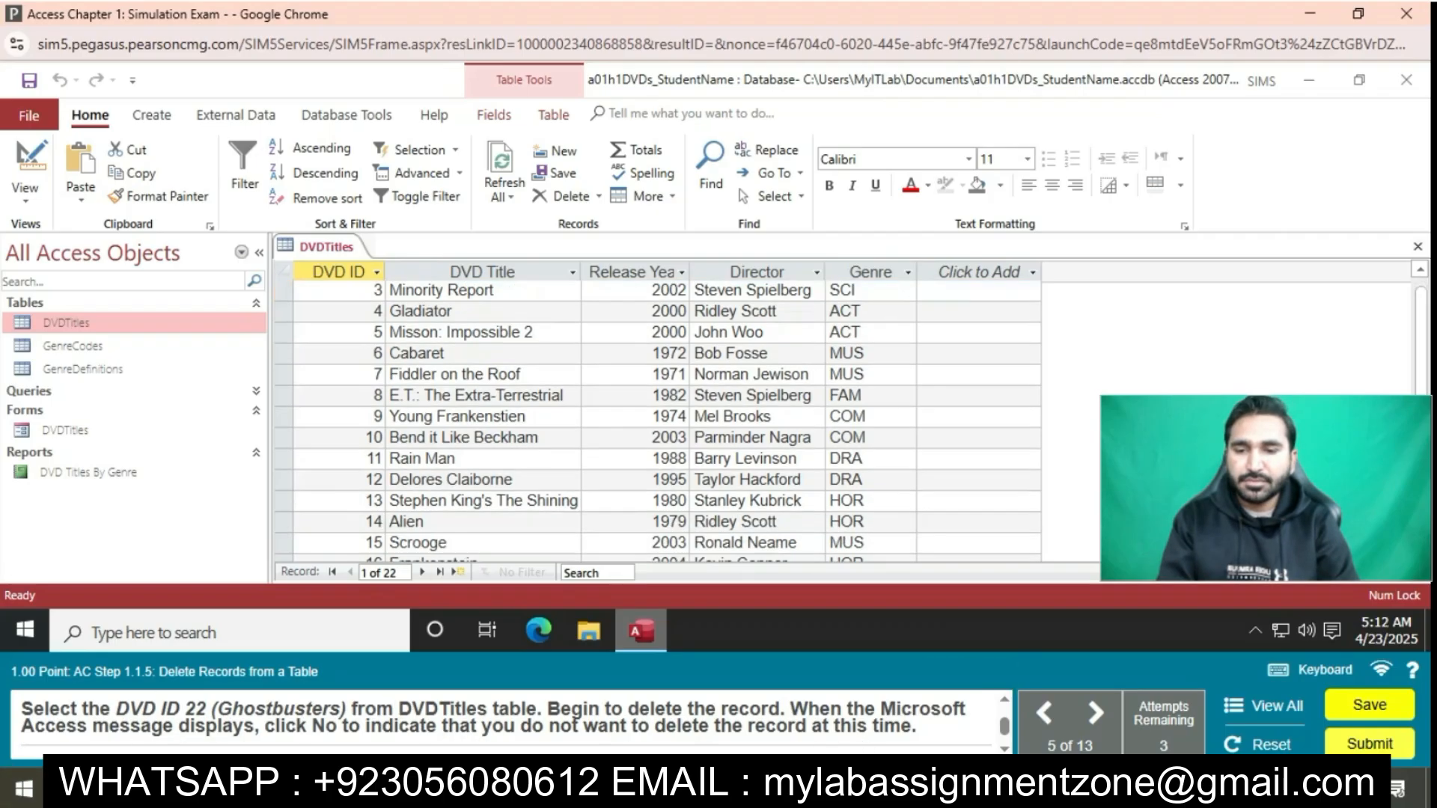
click(284, 499)
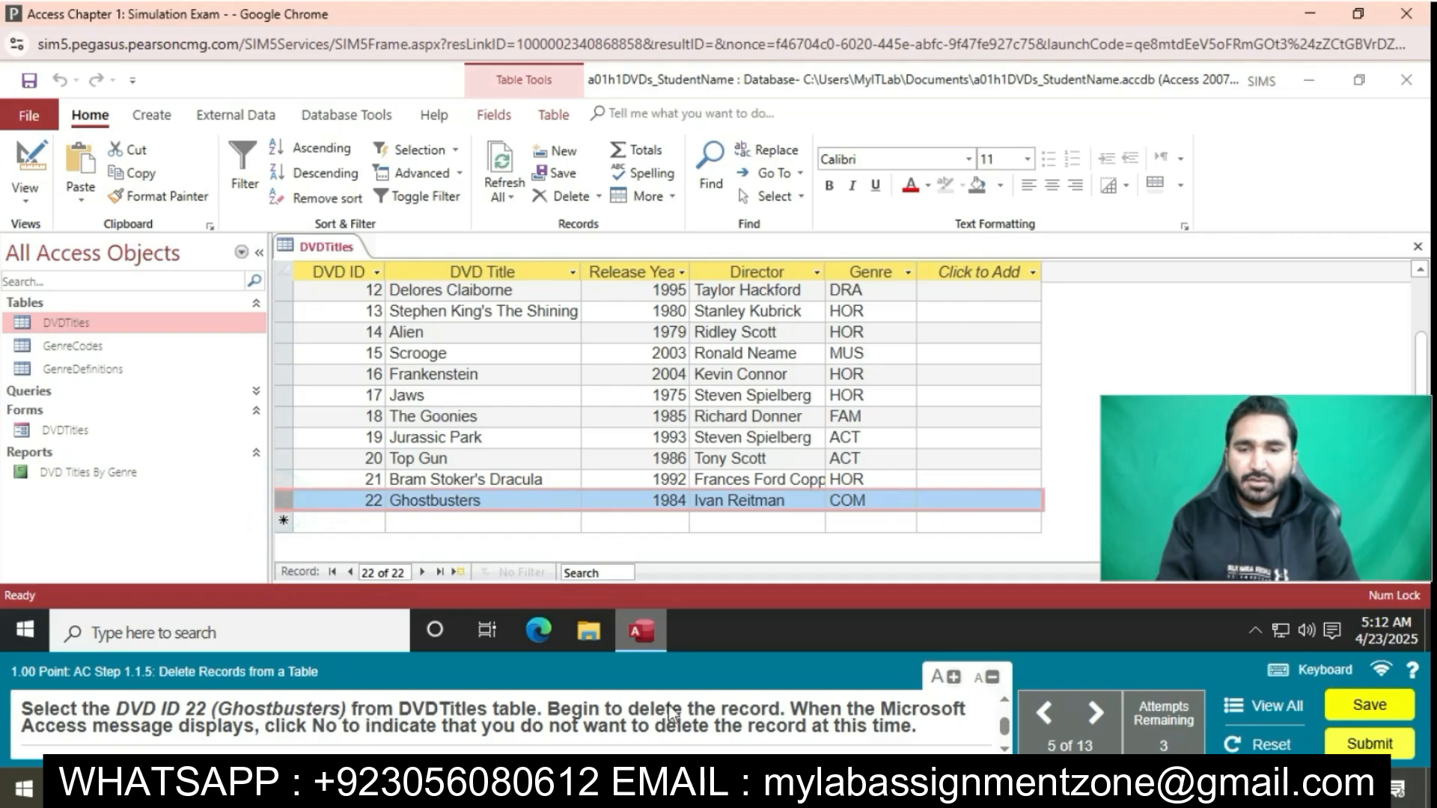
key(Delete)
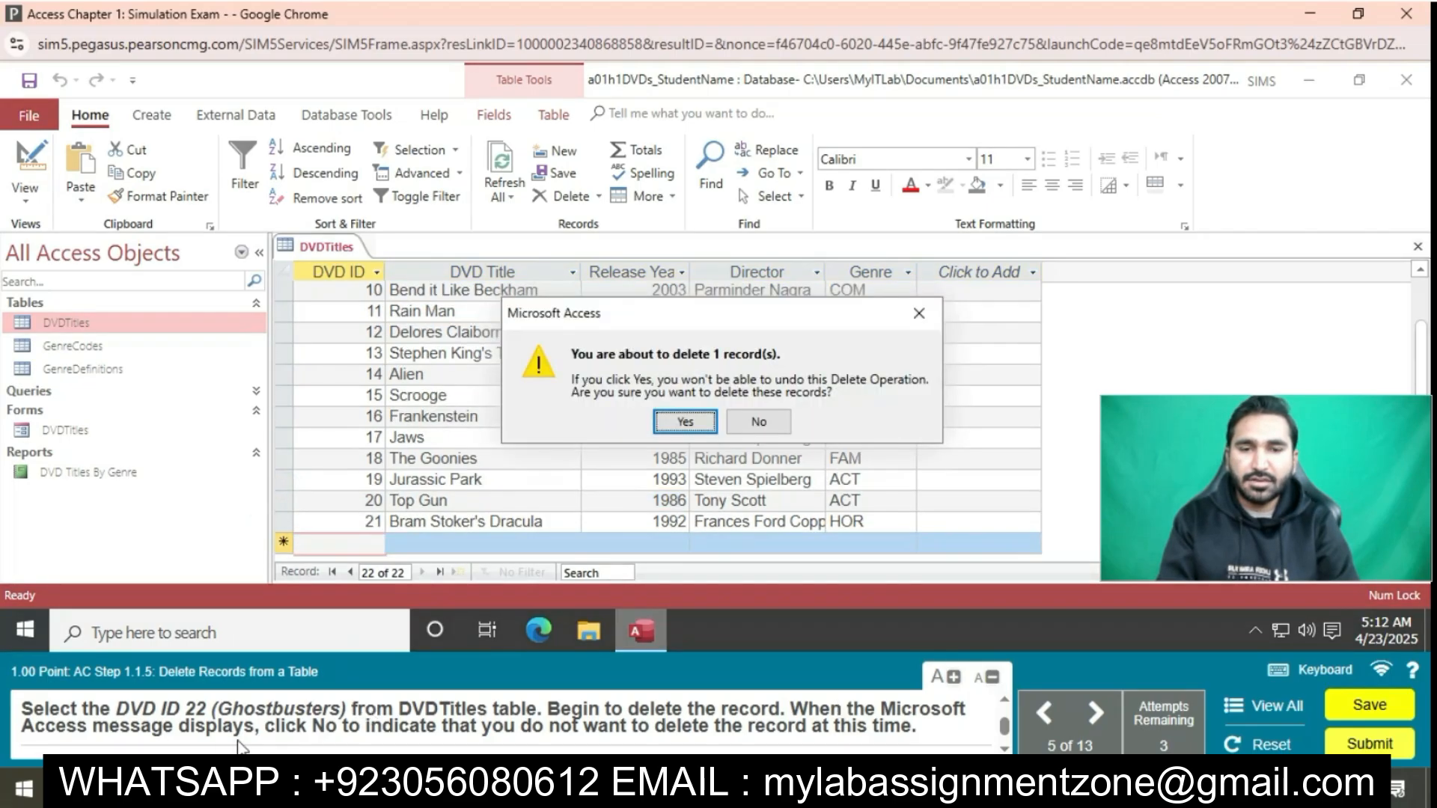
click(757, 419)
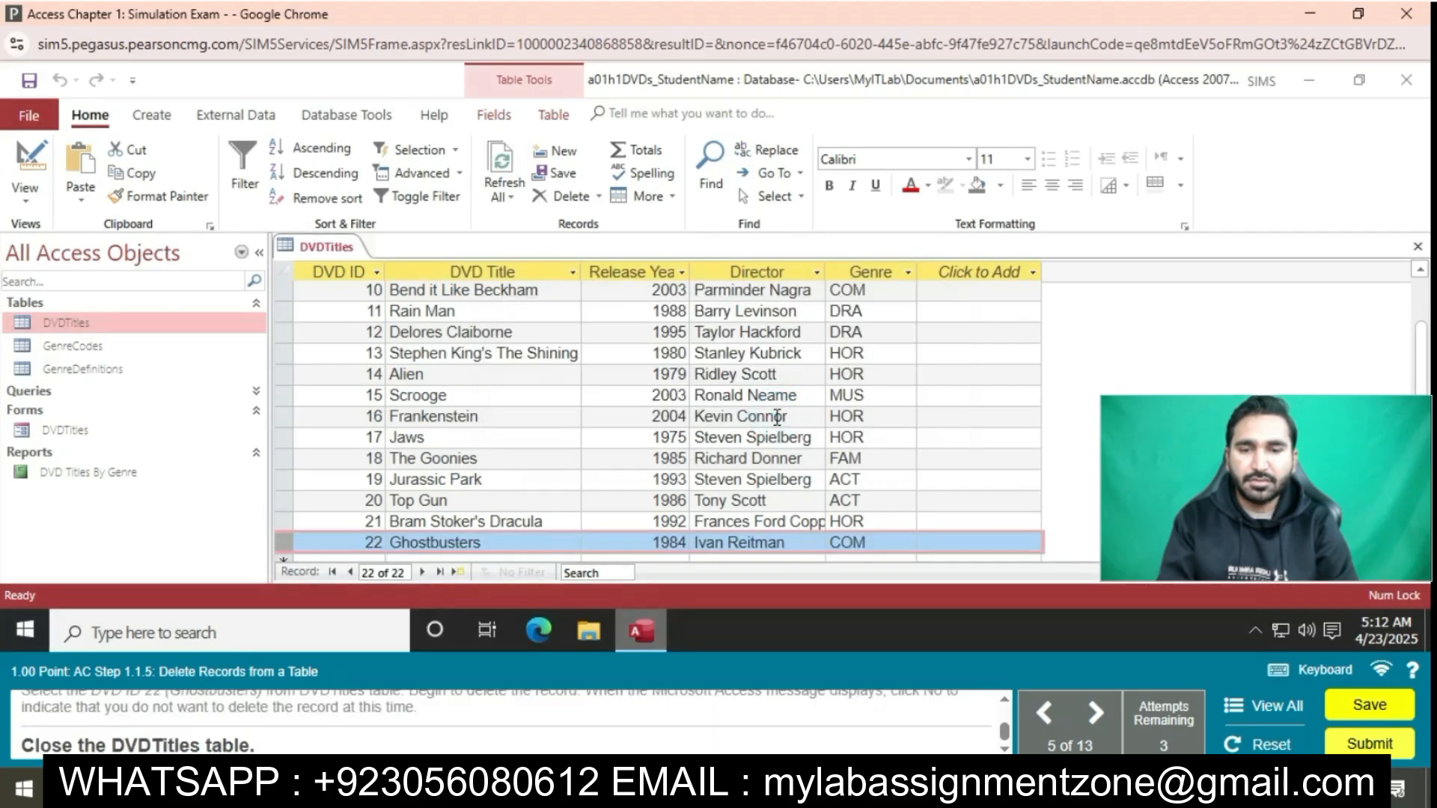
right_click(344, 245)
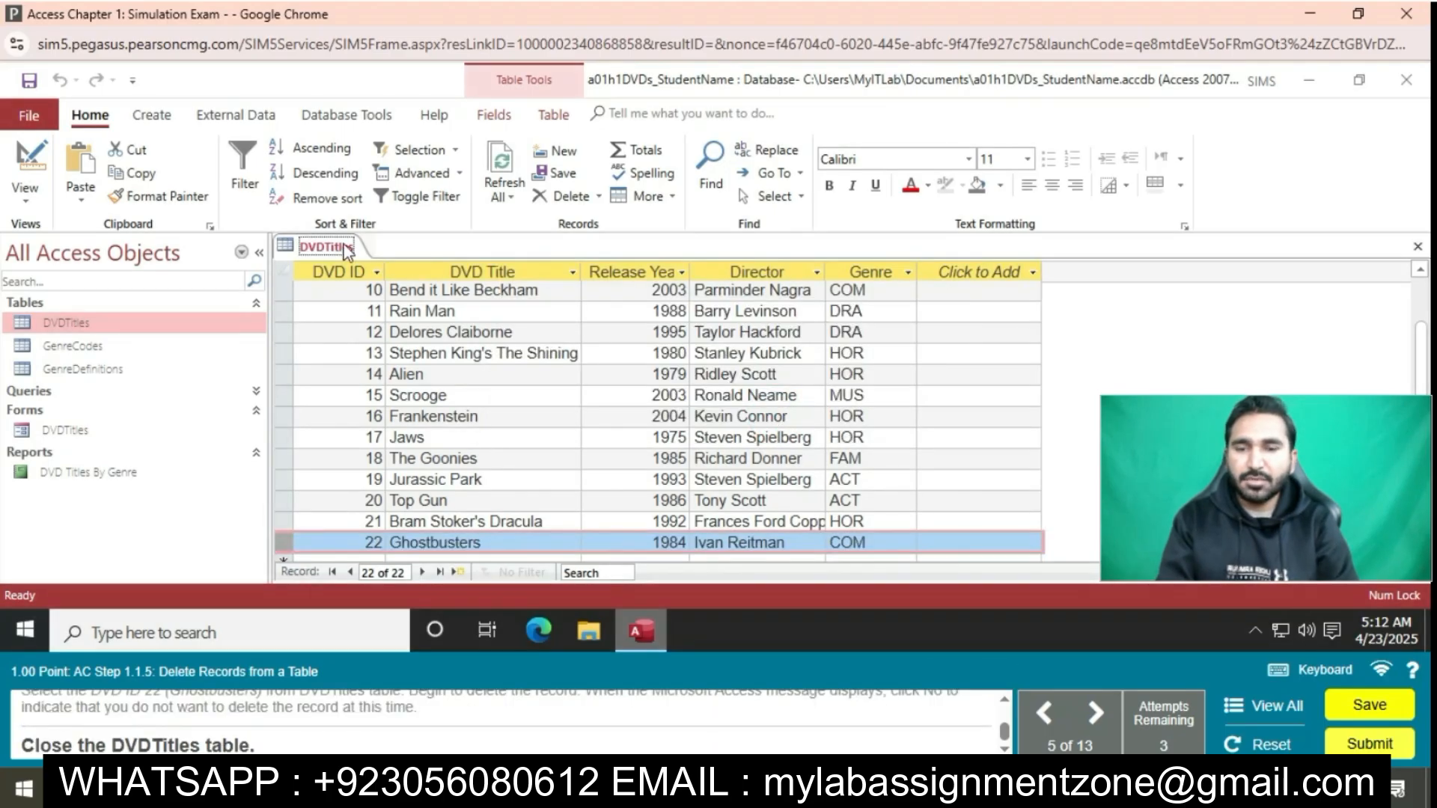
click(402, 281)
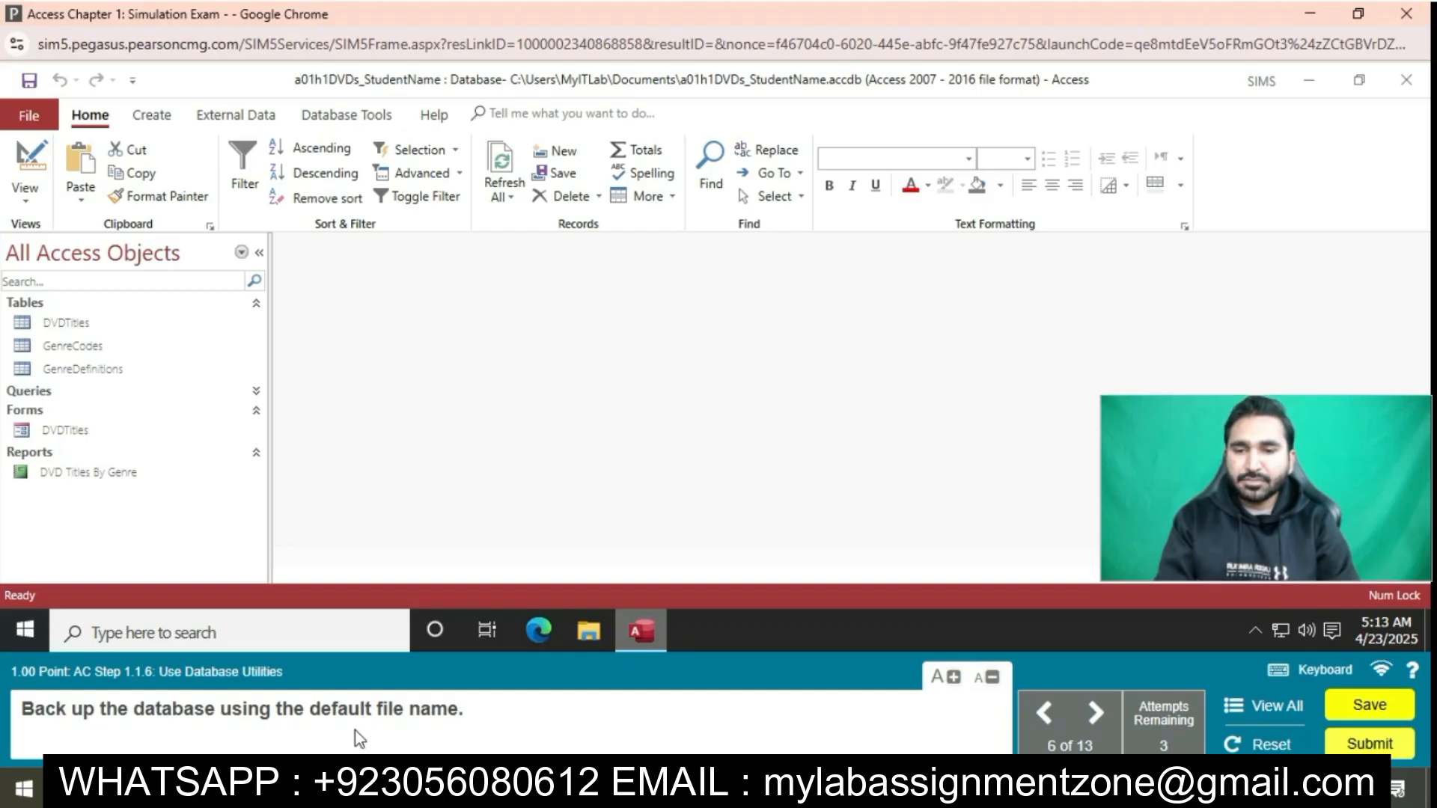
Back up the database in the Documents folder under the default file name a01h1DVDs_StudentName_2018-07-17
click(27, 118)
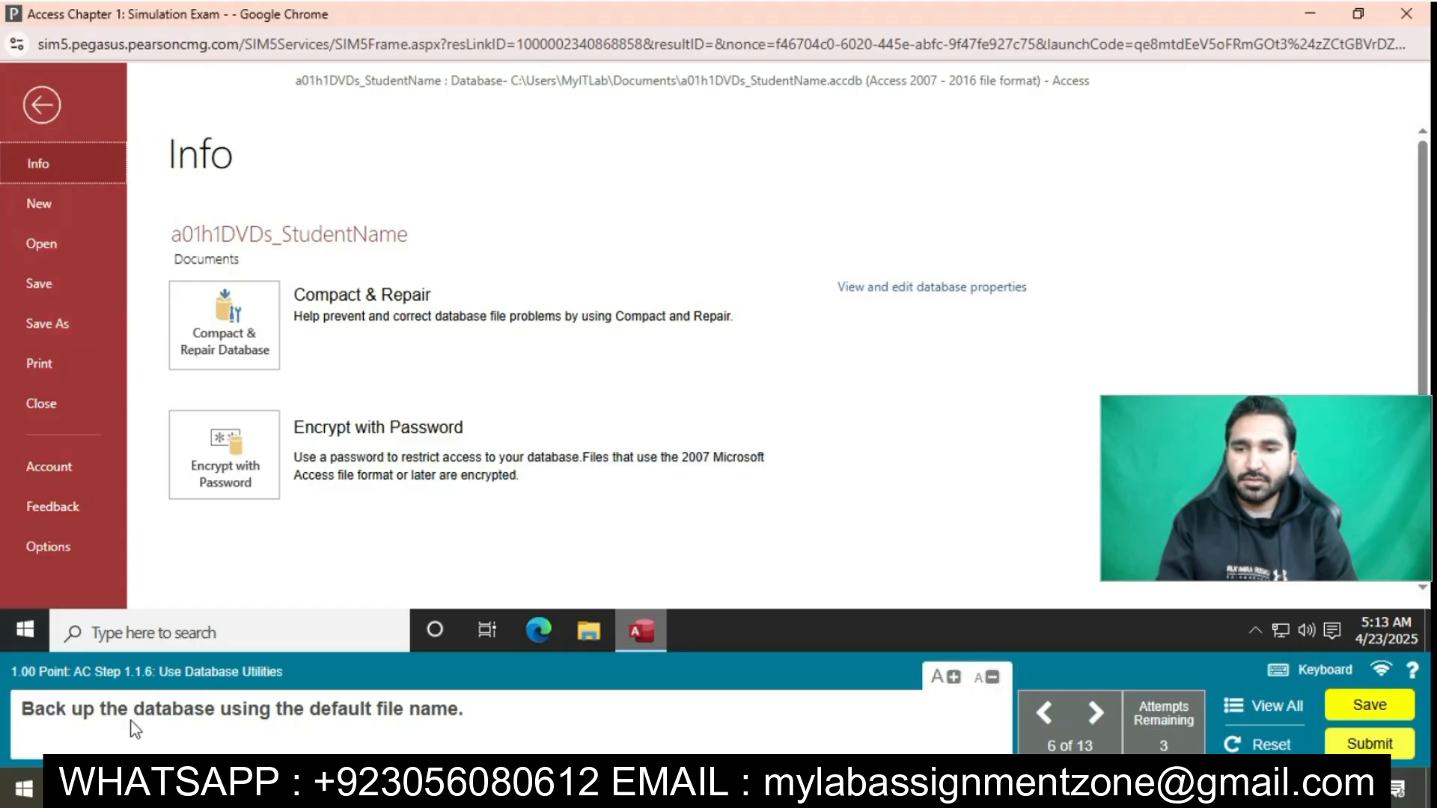
click(106, 334)
click(582, 395)
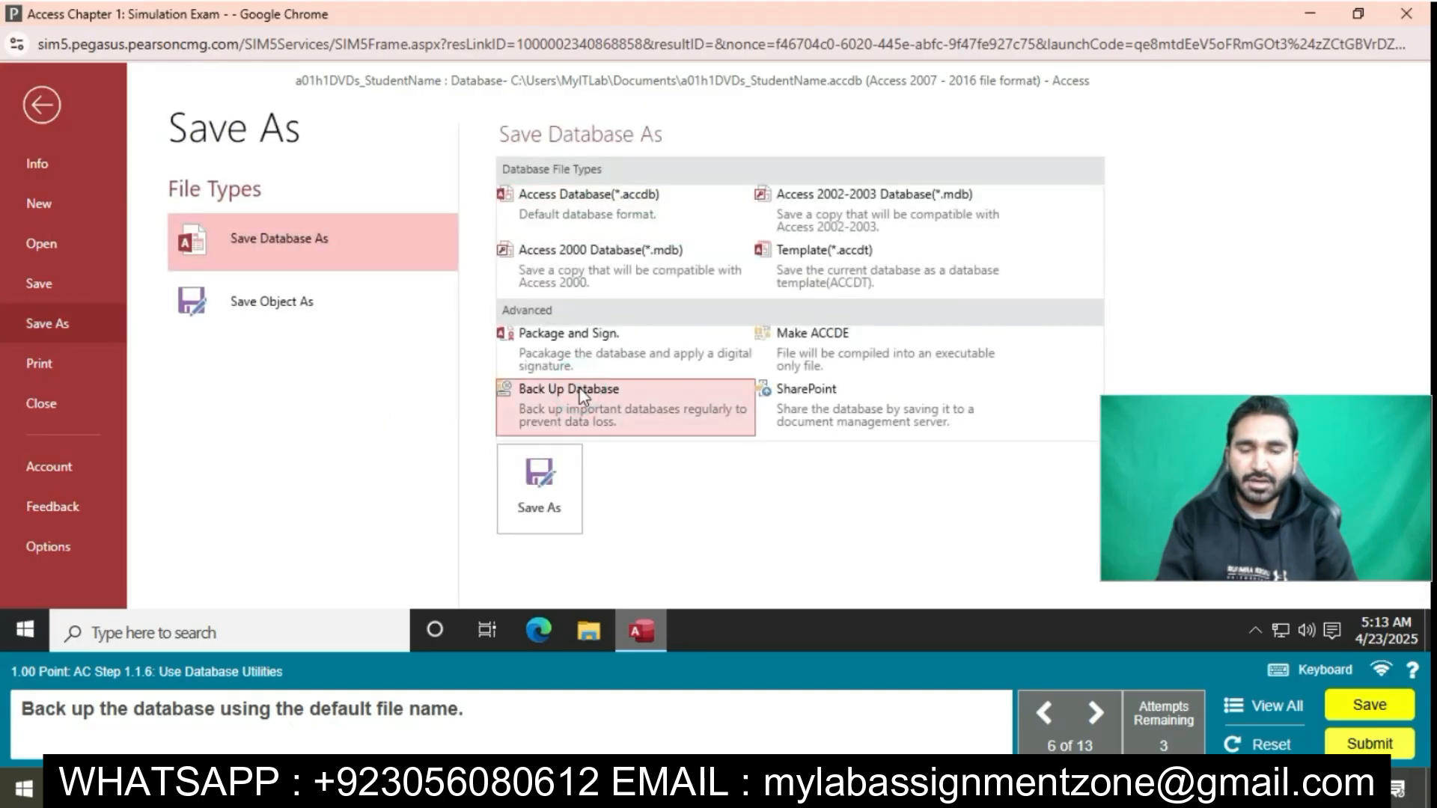
click(557, 490)
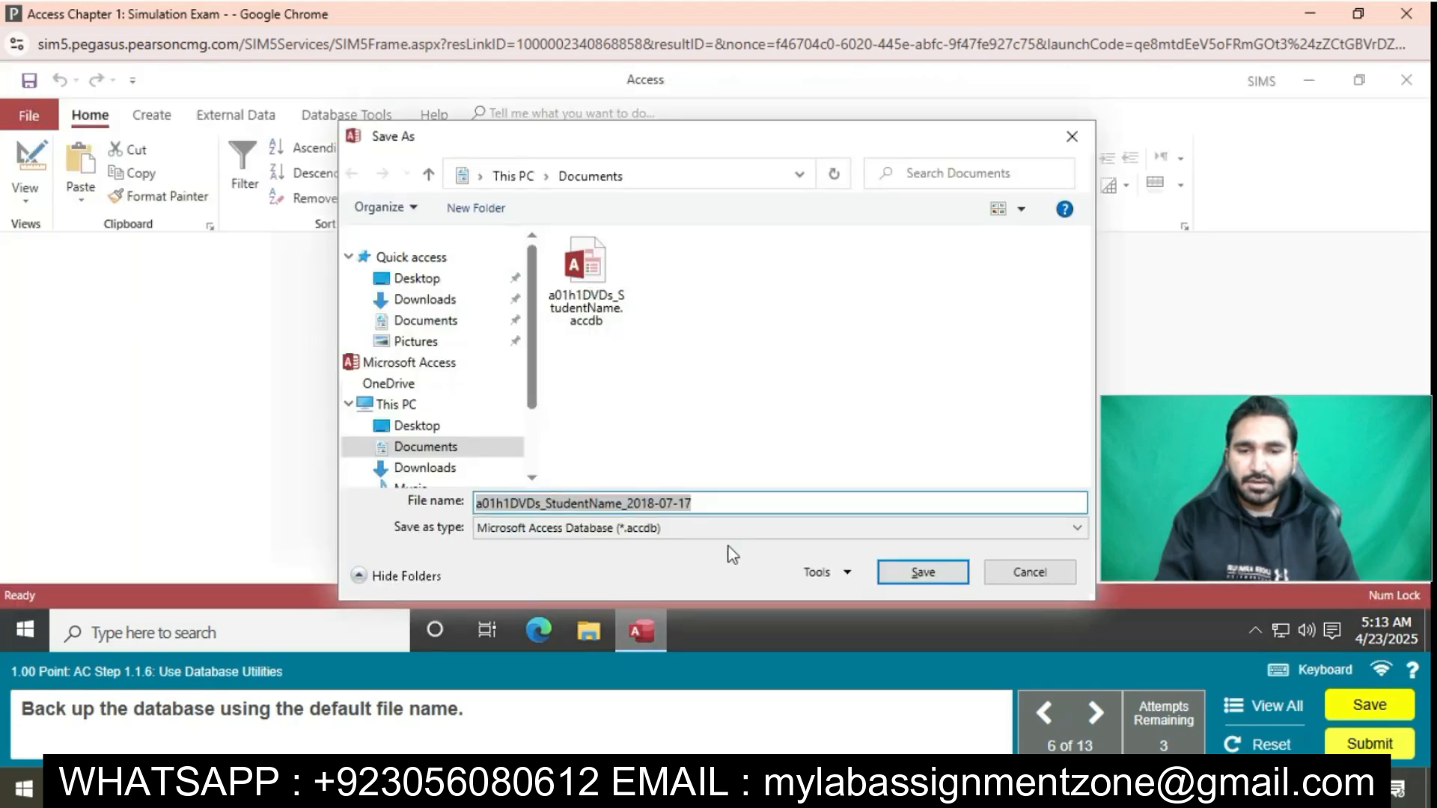
click(905, 573)
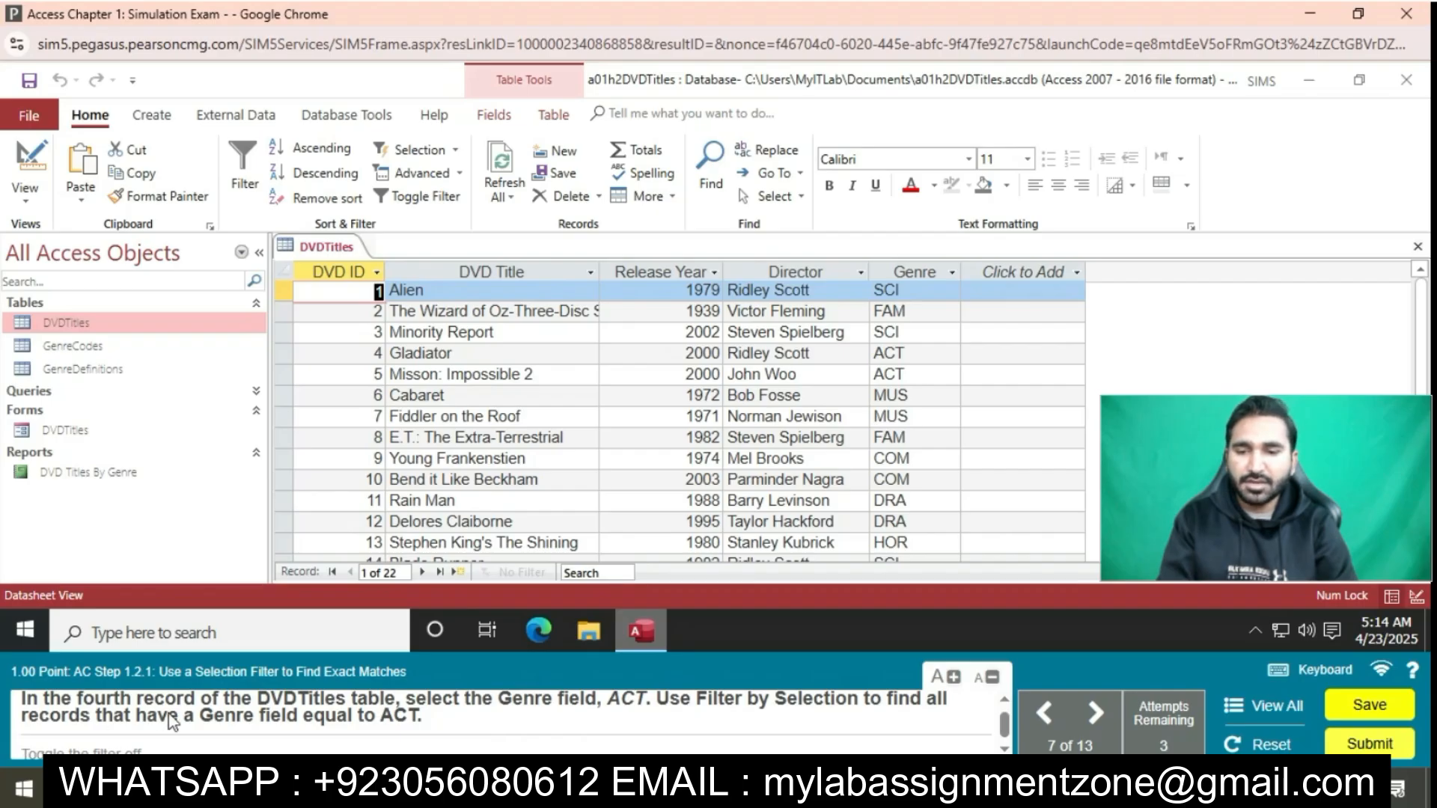
Filter the DVDTitles table by selection for Genre equal to ACT, using the fourth record, and toggle the filter off
click(422, 572)
click(422, 572)
click(422, 571)
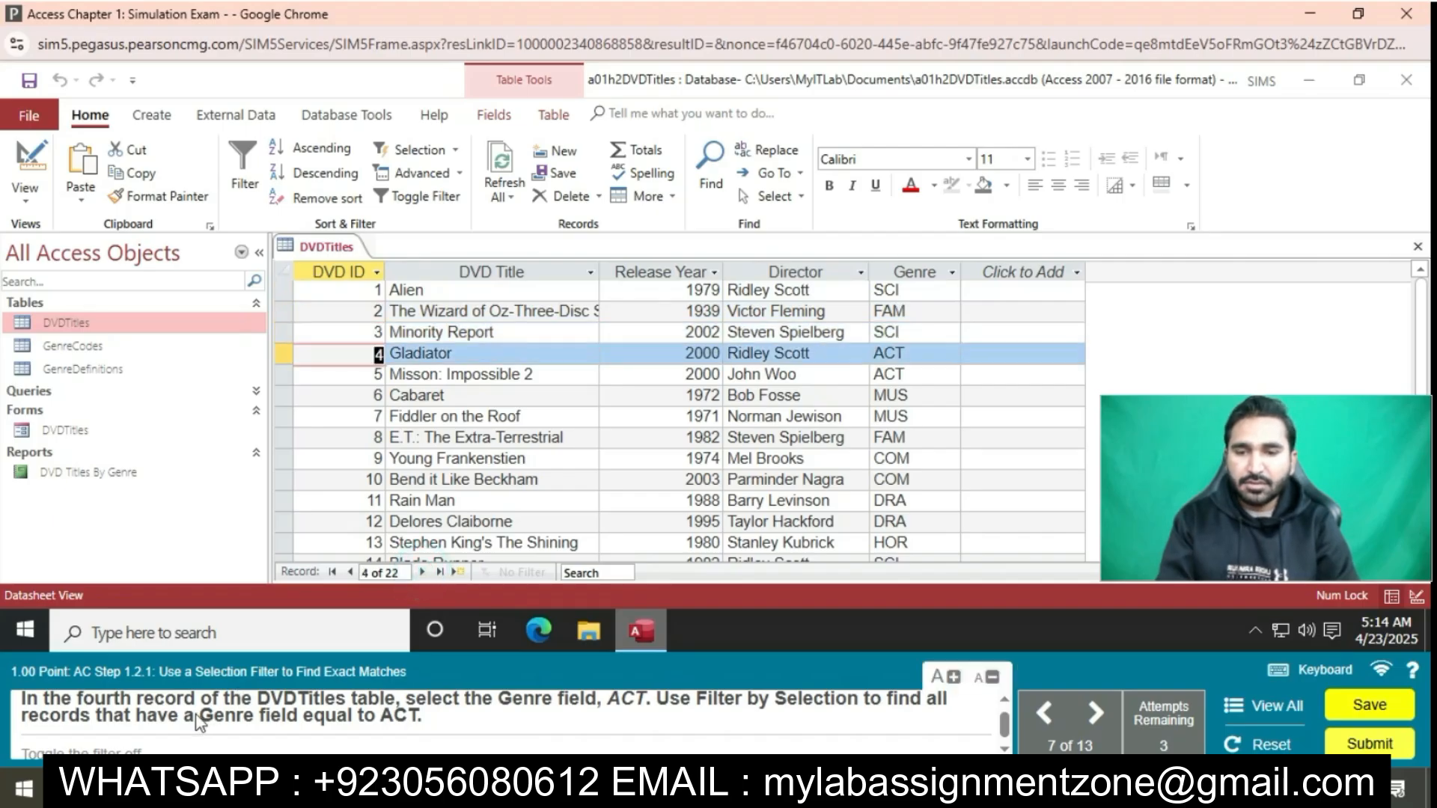
click(915, 362)
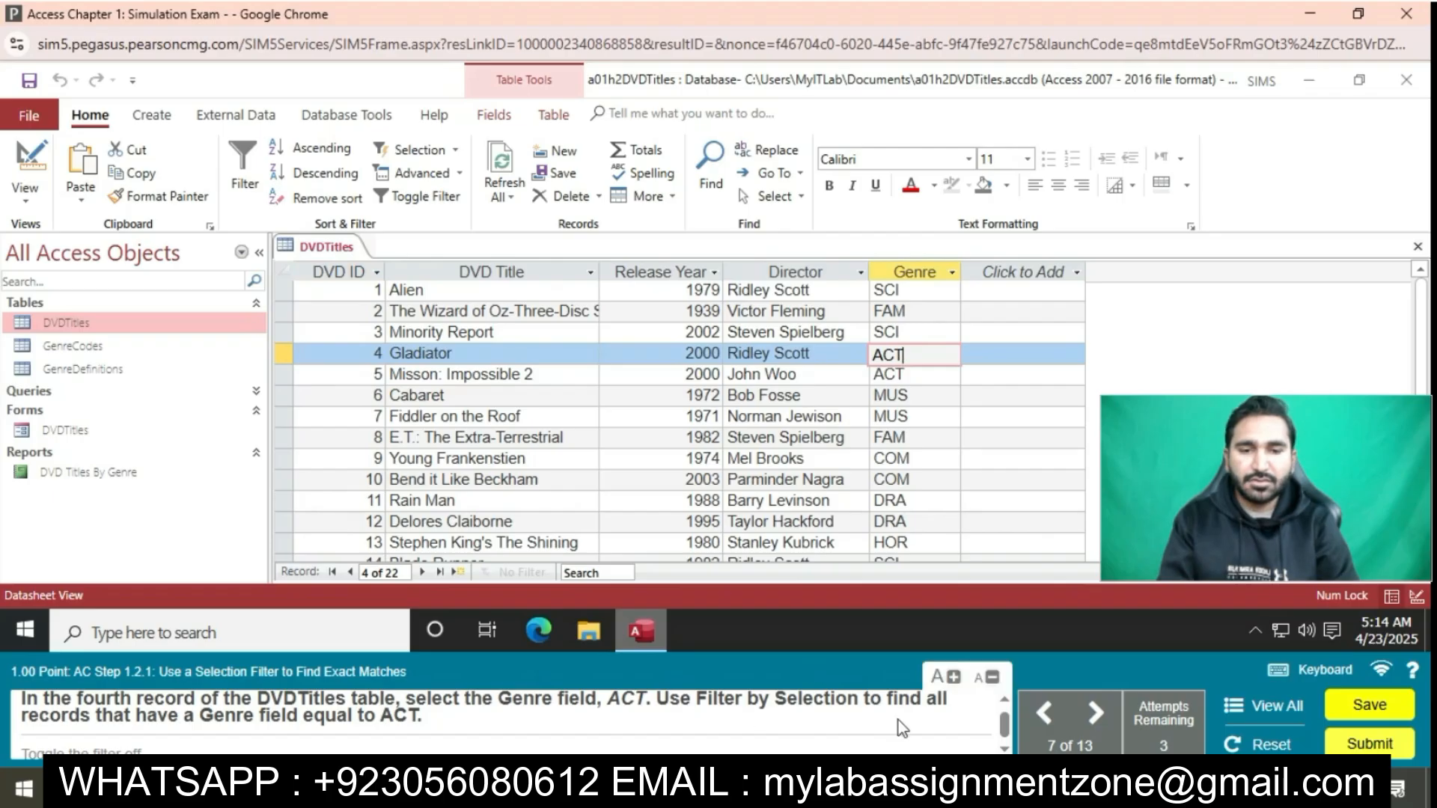
click(456, 149)
click(465, 173)
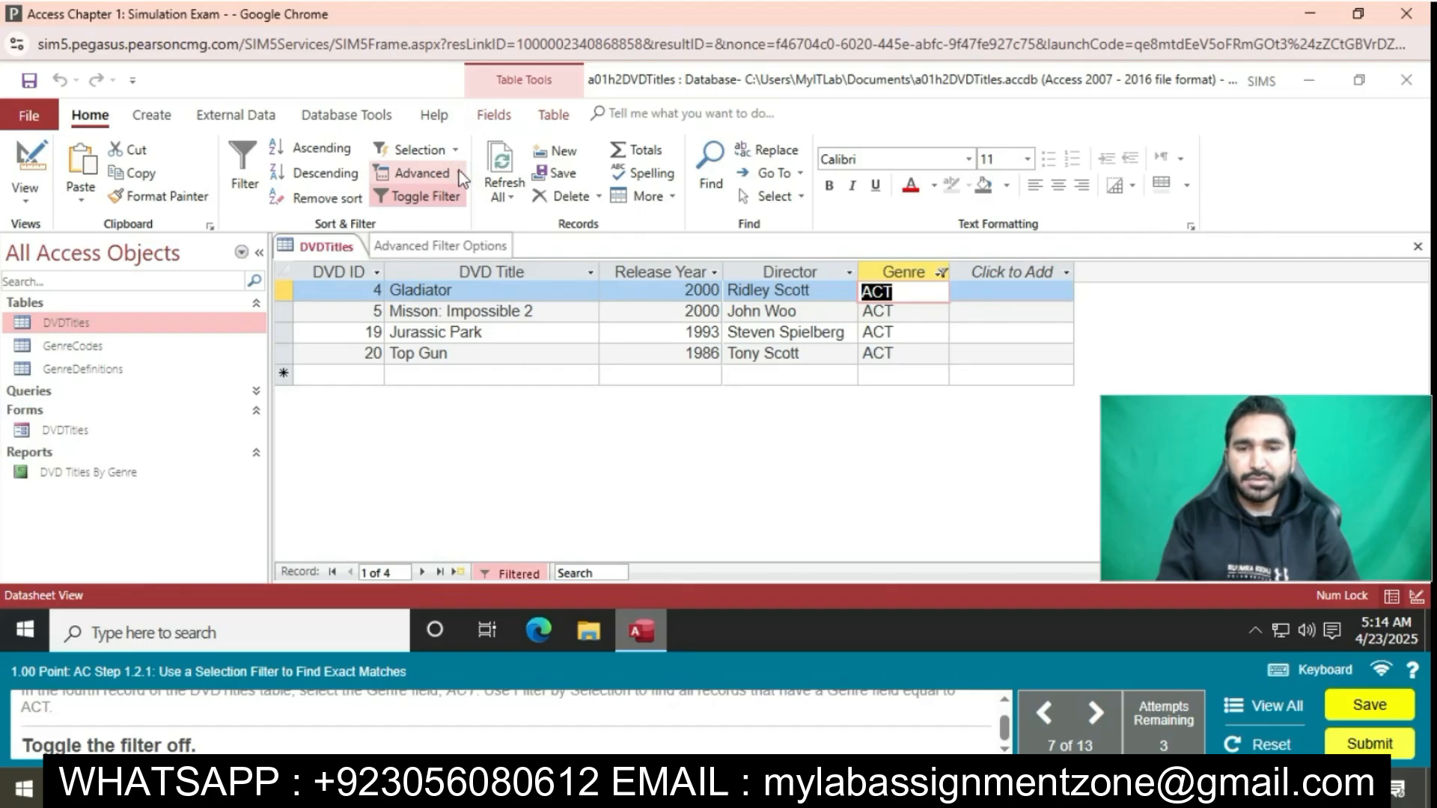
click(434, 199)
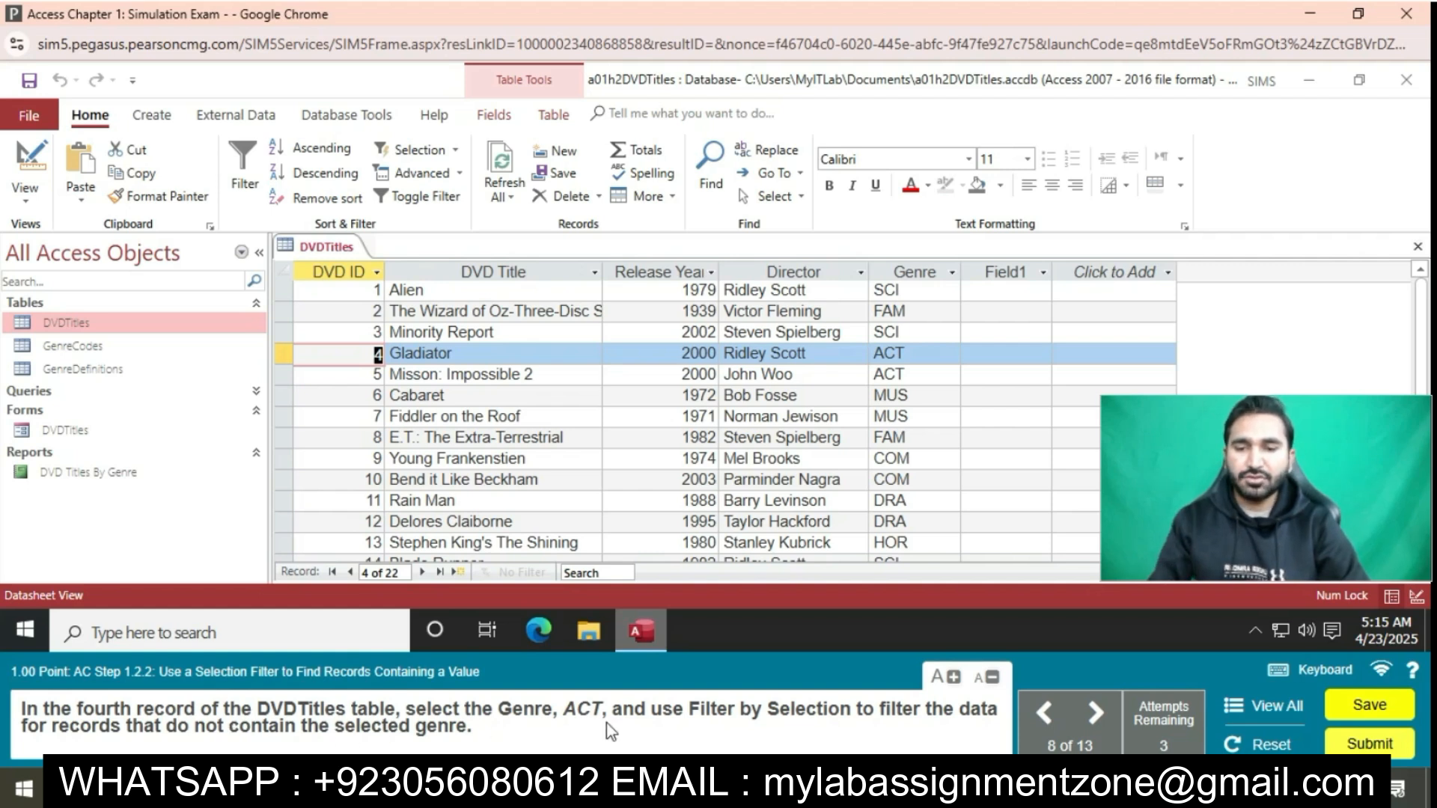
Filter the DVDTitles table by selection for records whose Genre does not contain ACT, using the fourth record's Genre
click(944, 355)
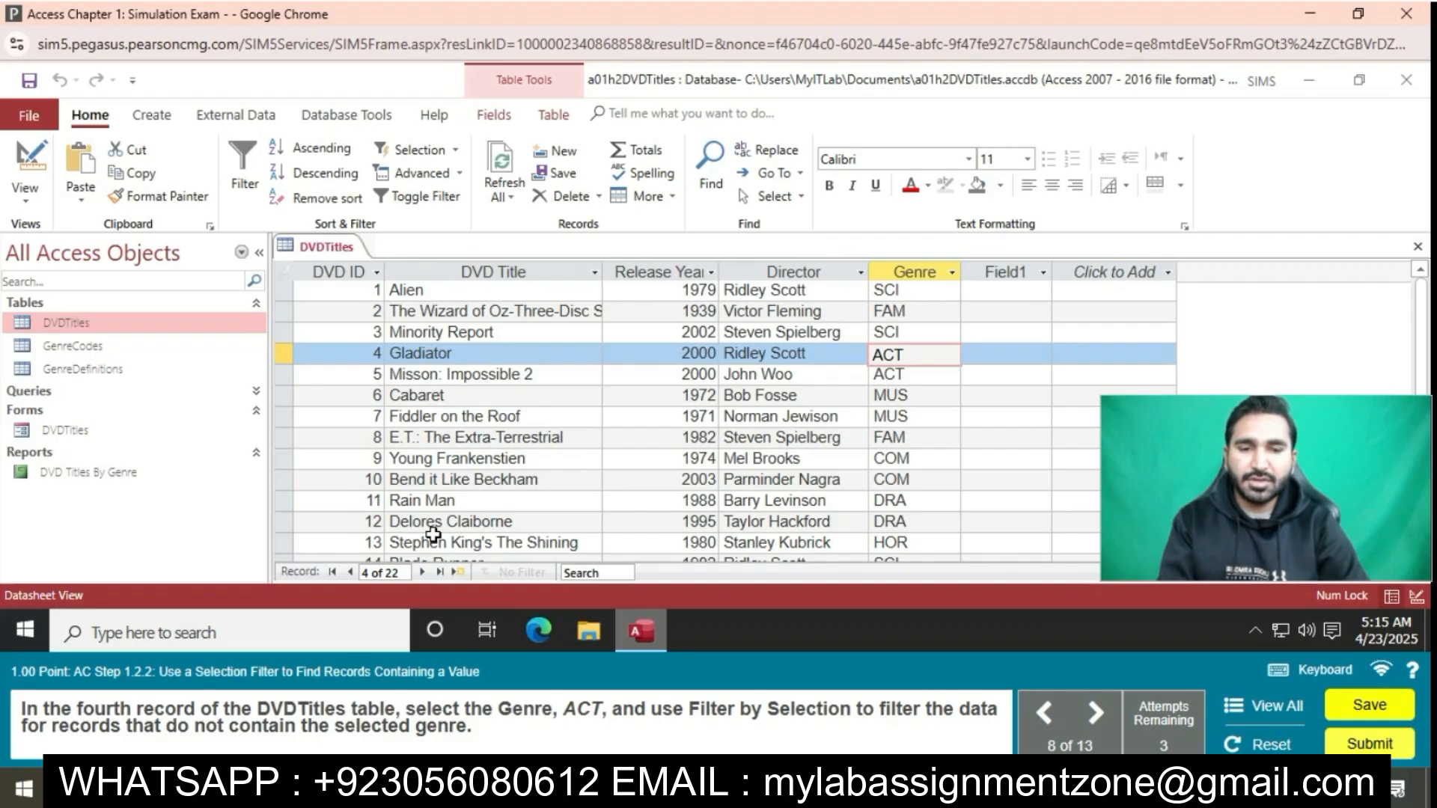
click(457, 174)
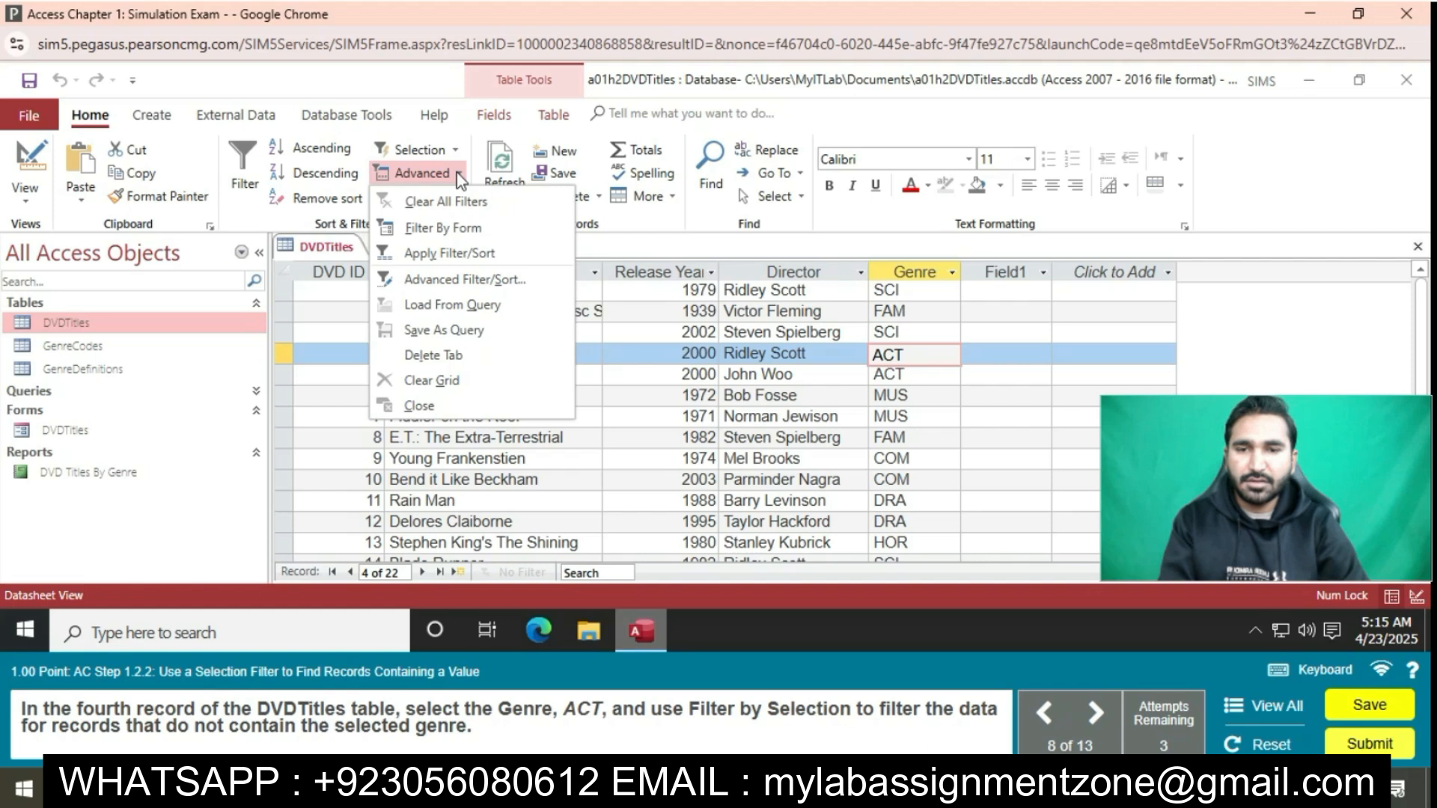
click(449, 147)
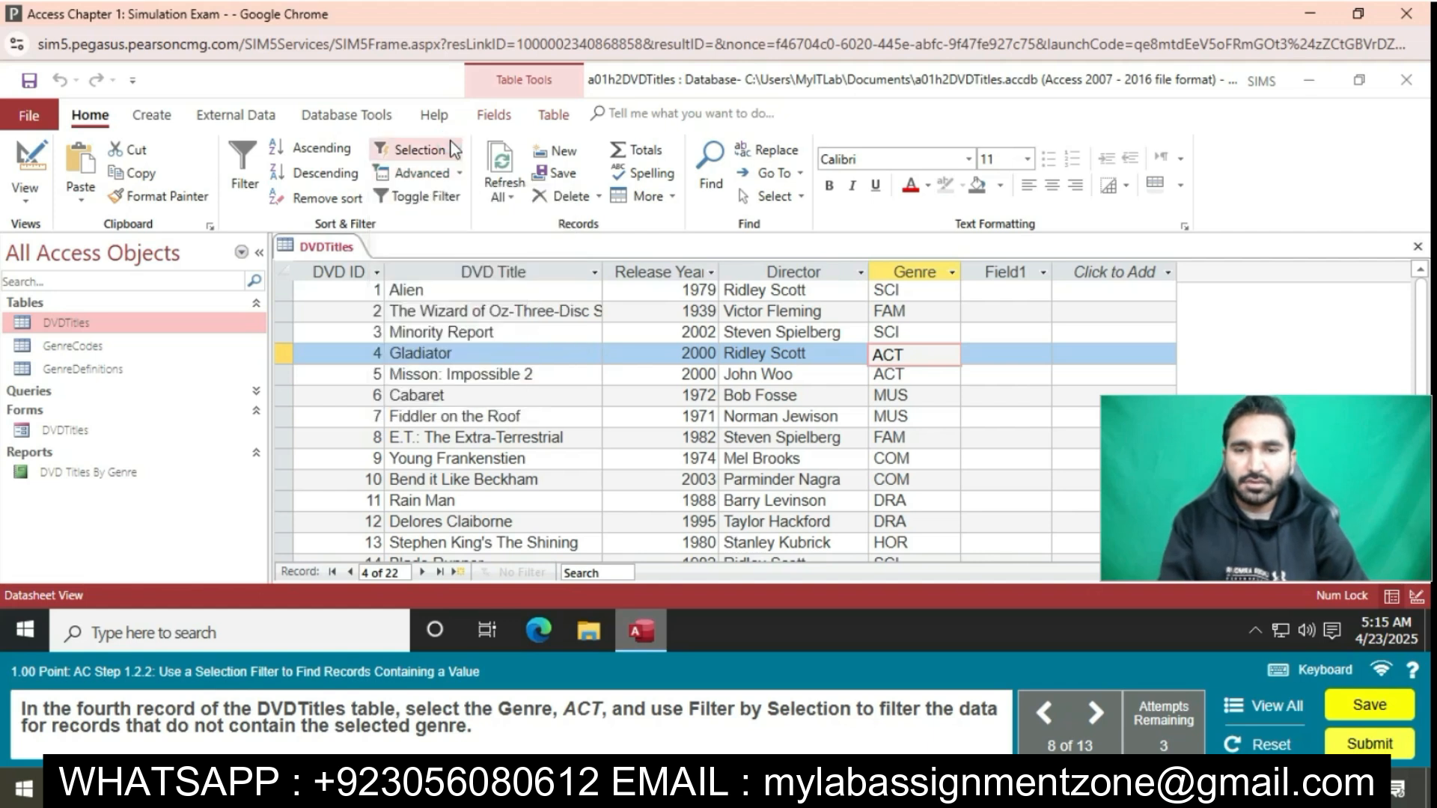
click(451, 145)
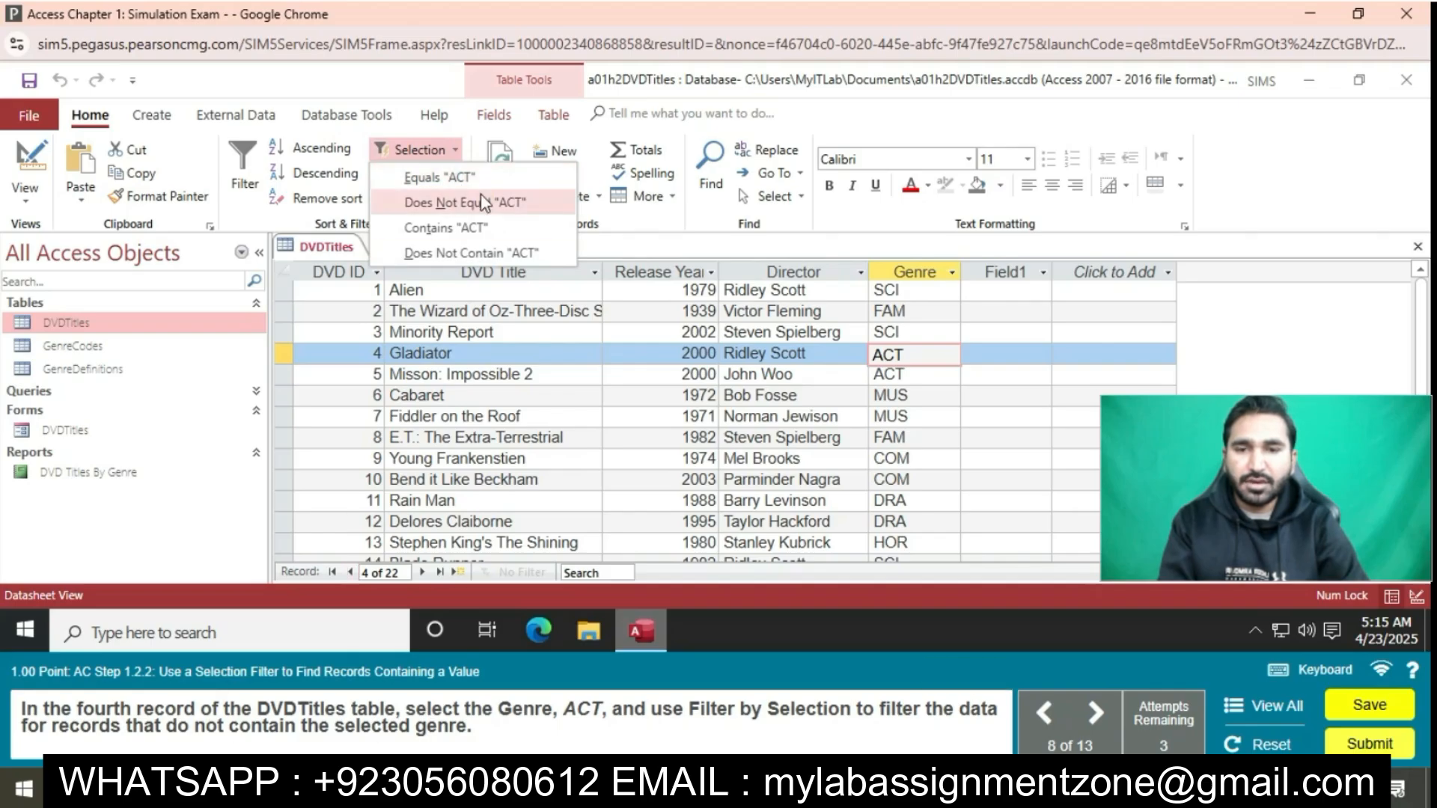
click(475, 255)
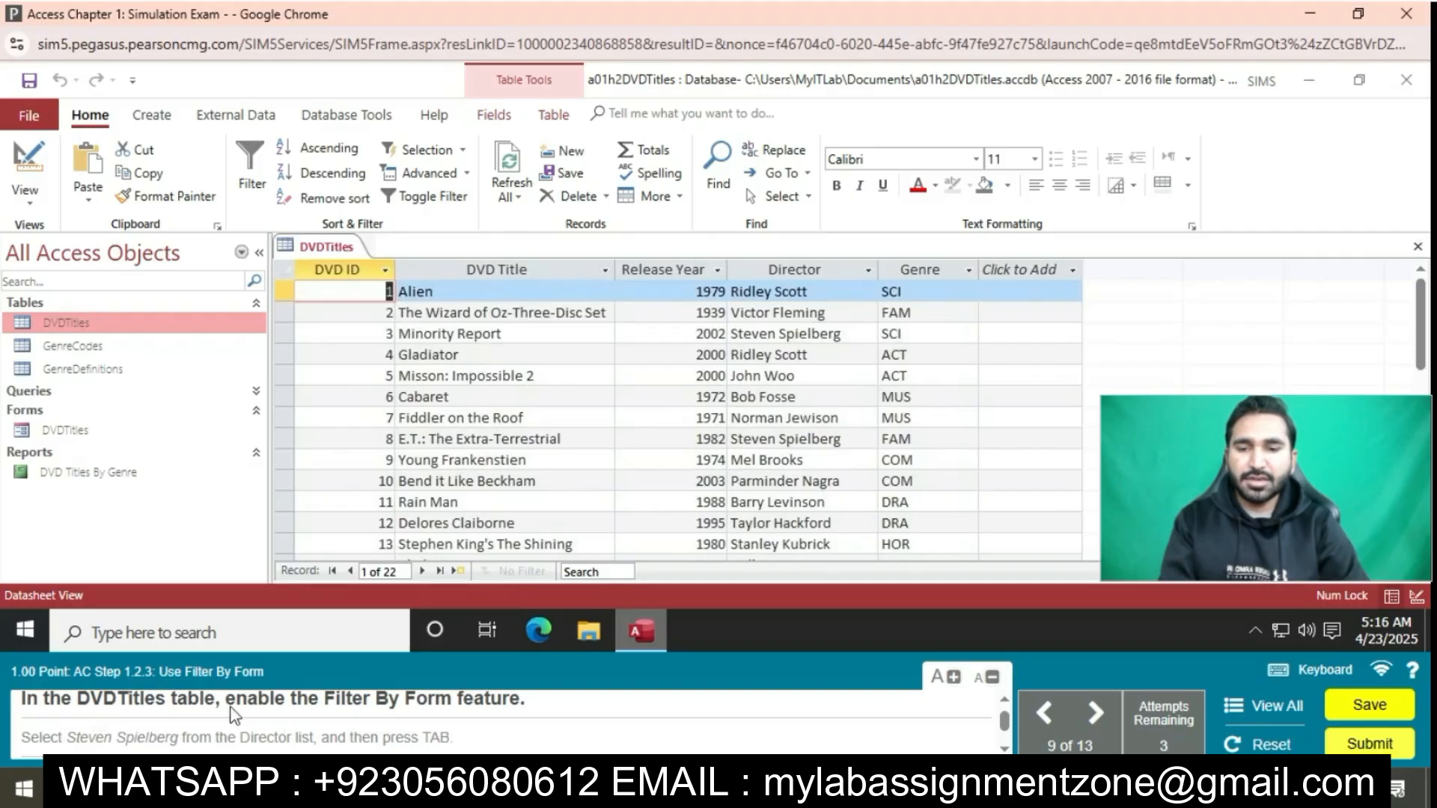
Enable Filter By Form for the DVDTitles table and set the Director criterion to Steven Spielberg
click(469, 174)
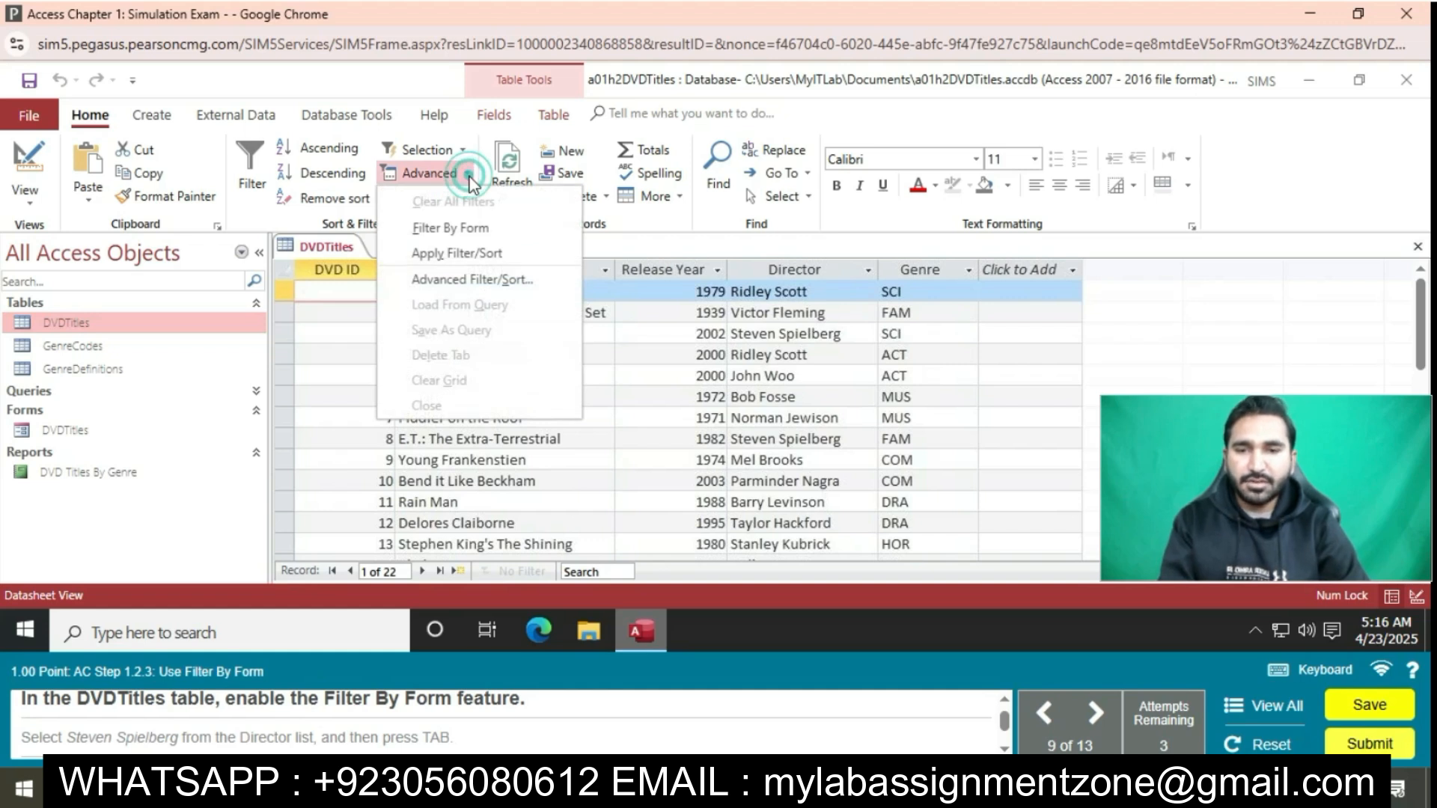
click(475, 227)
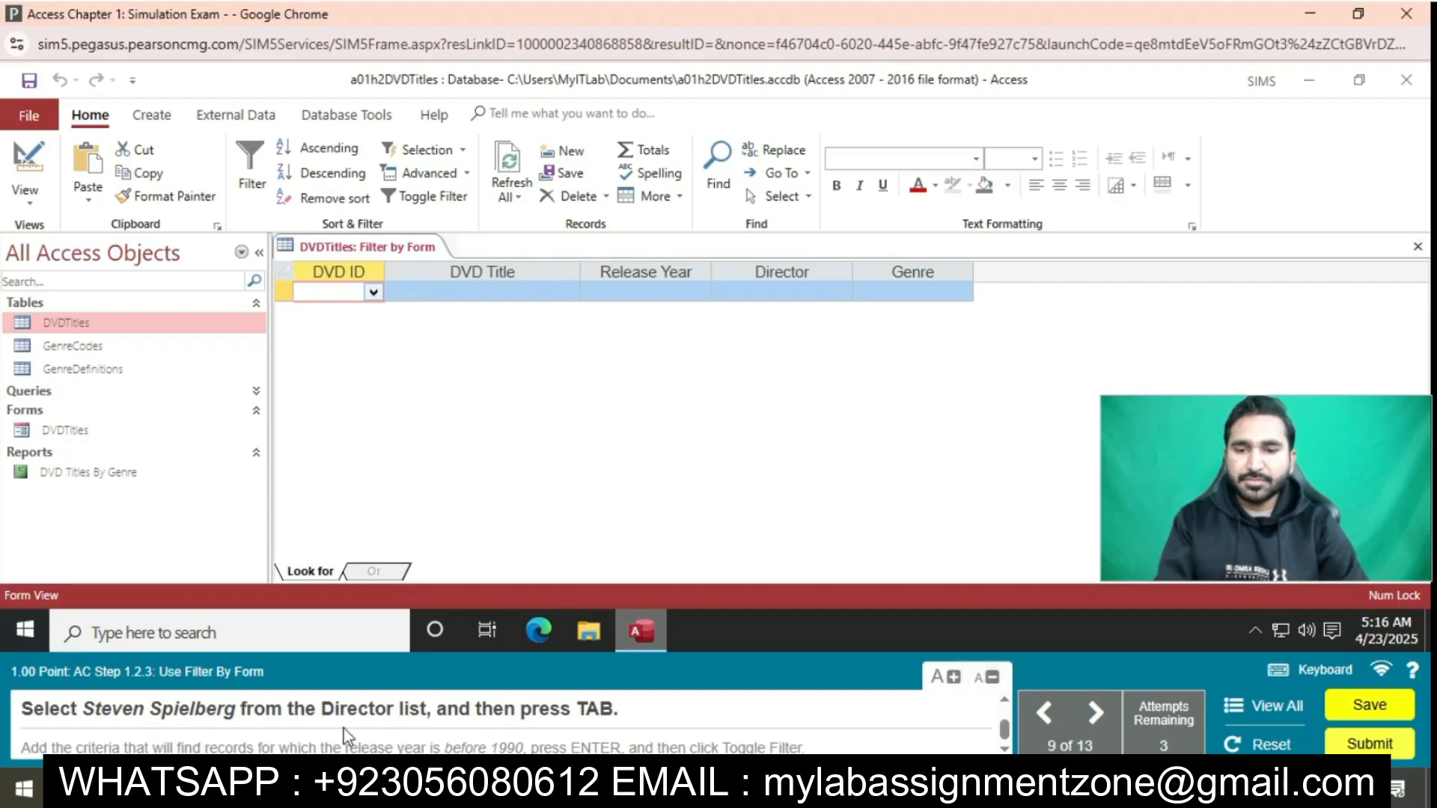
click(778, 292)
click(778, 292)
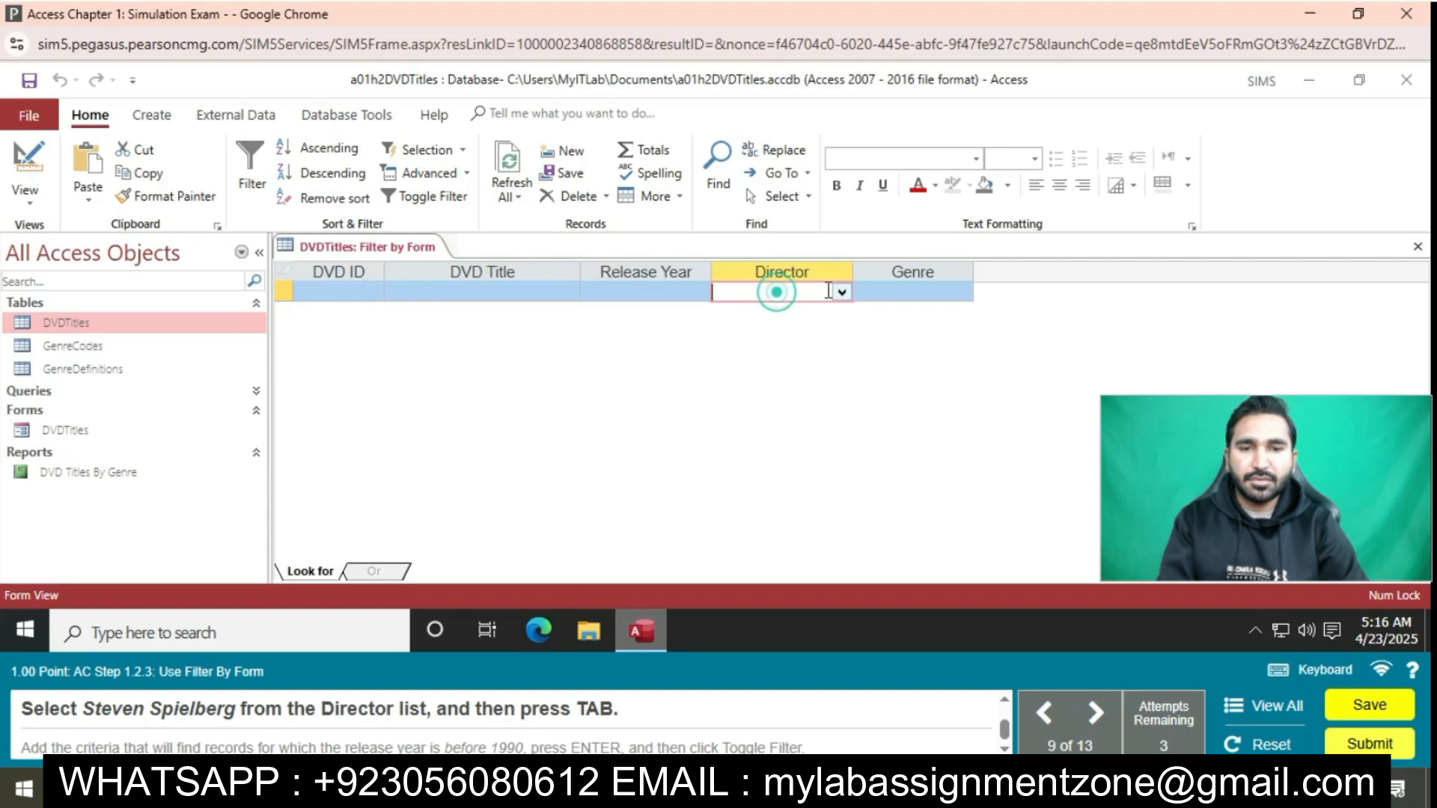
click(841, 292)
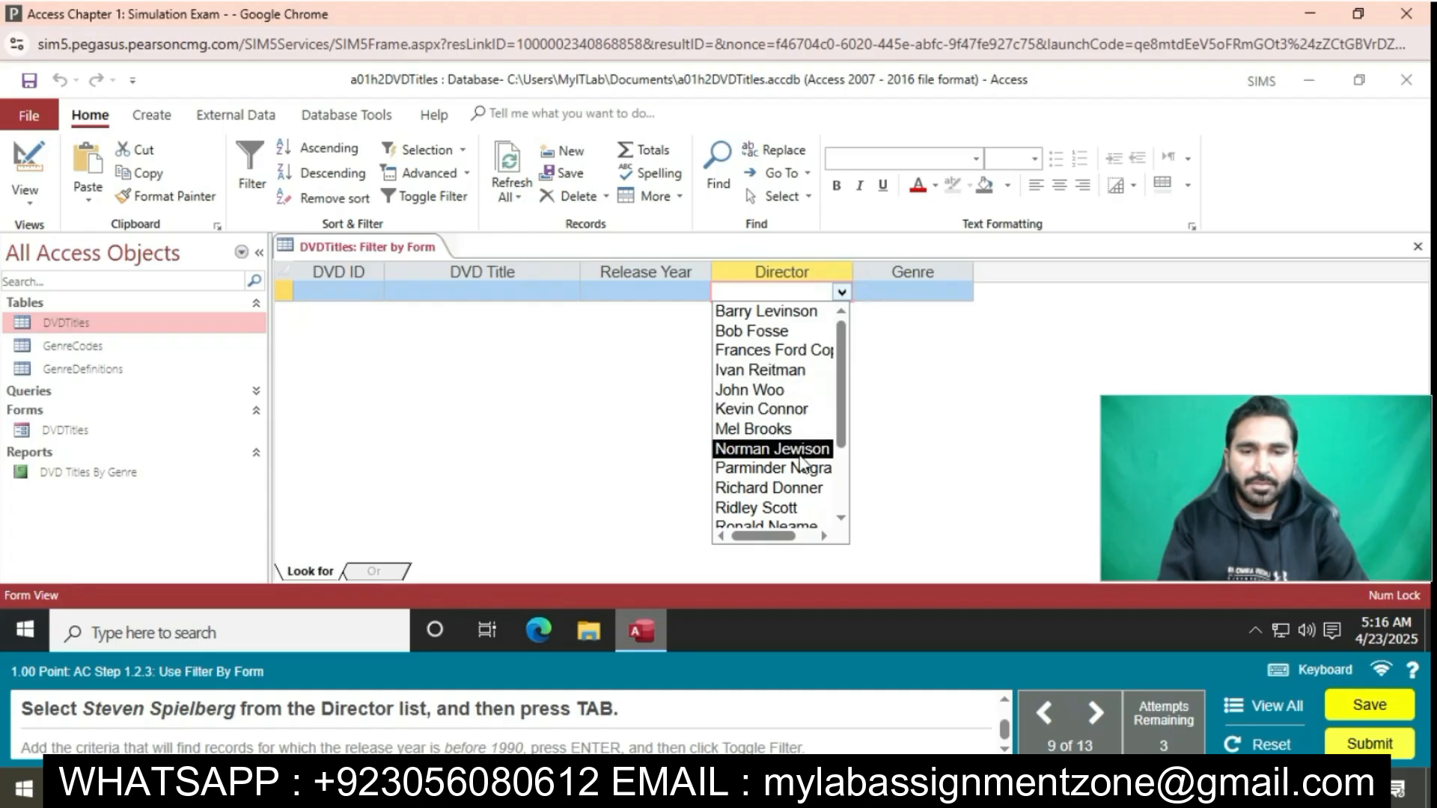
click(841, 517)
click(791, 456)
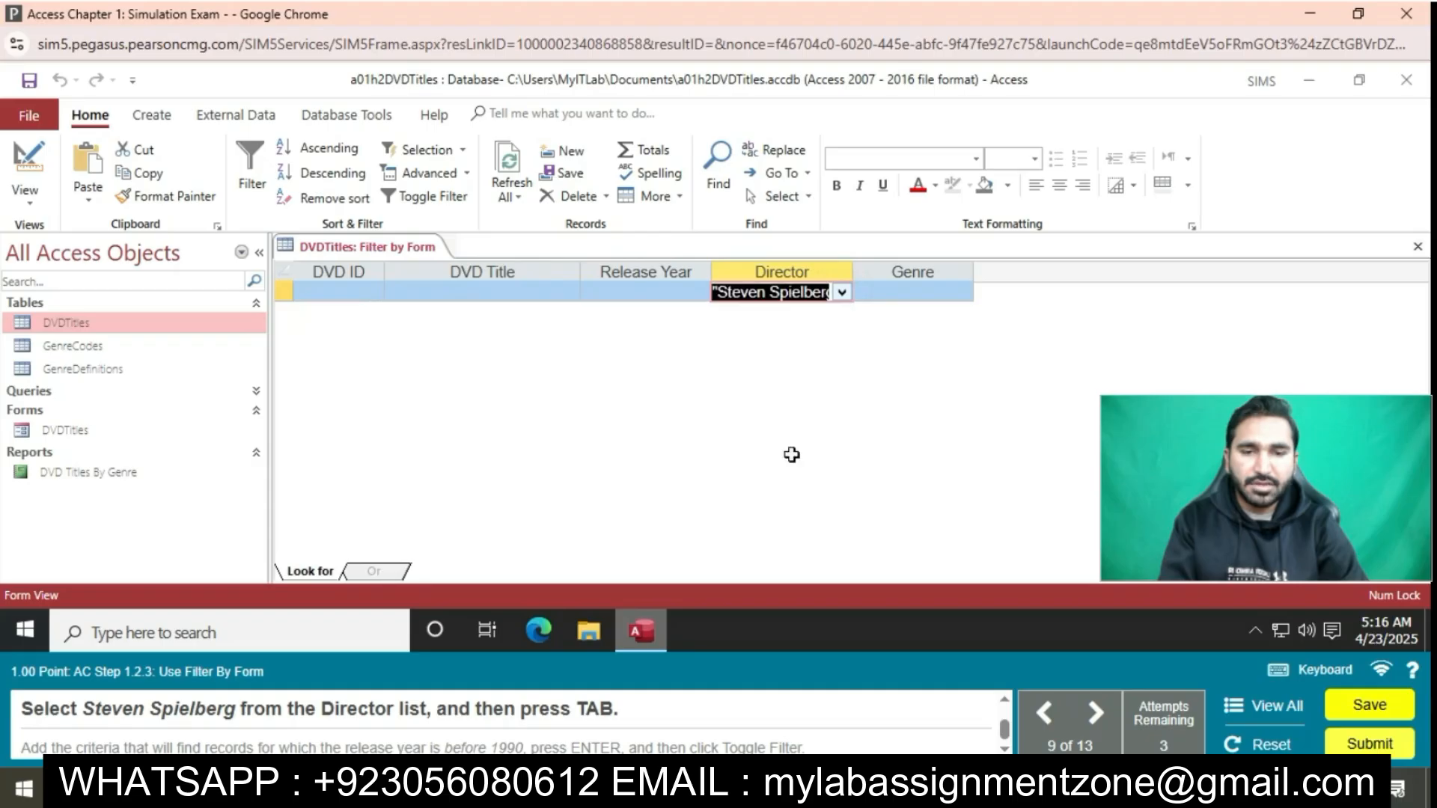
key(Tab)
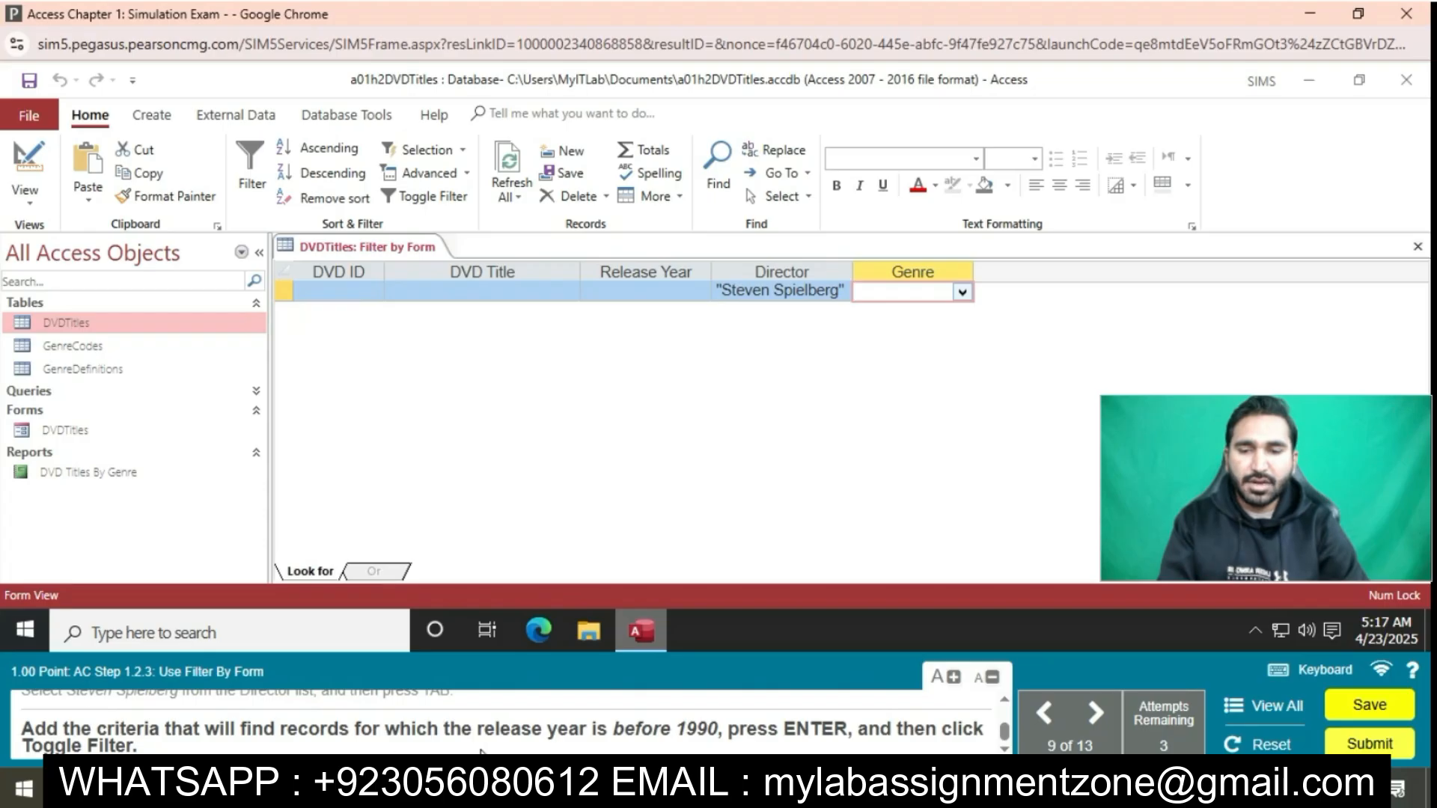
Add the criterion <1990 to the Release Year field of the form filter and apply the filter
click(618, 291)
text(<19)
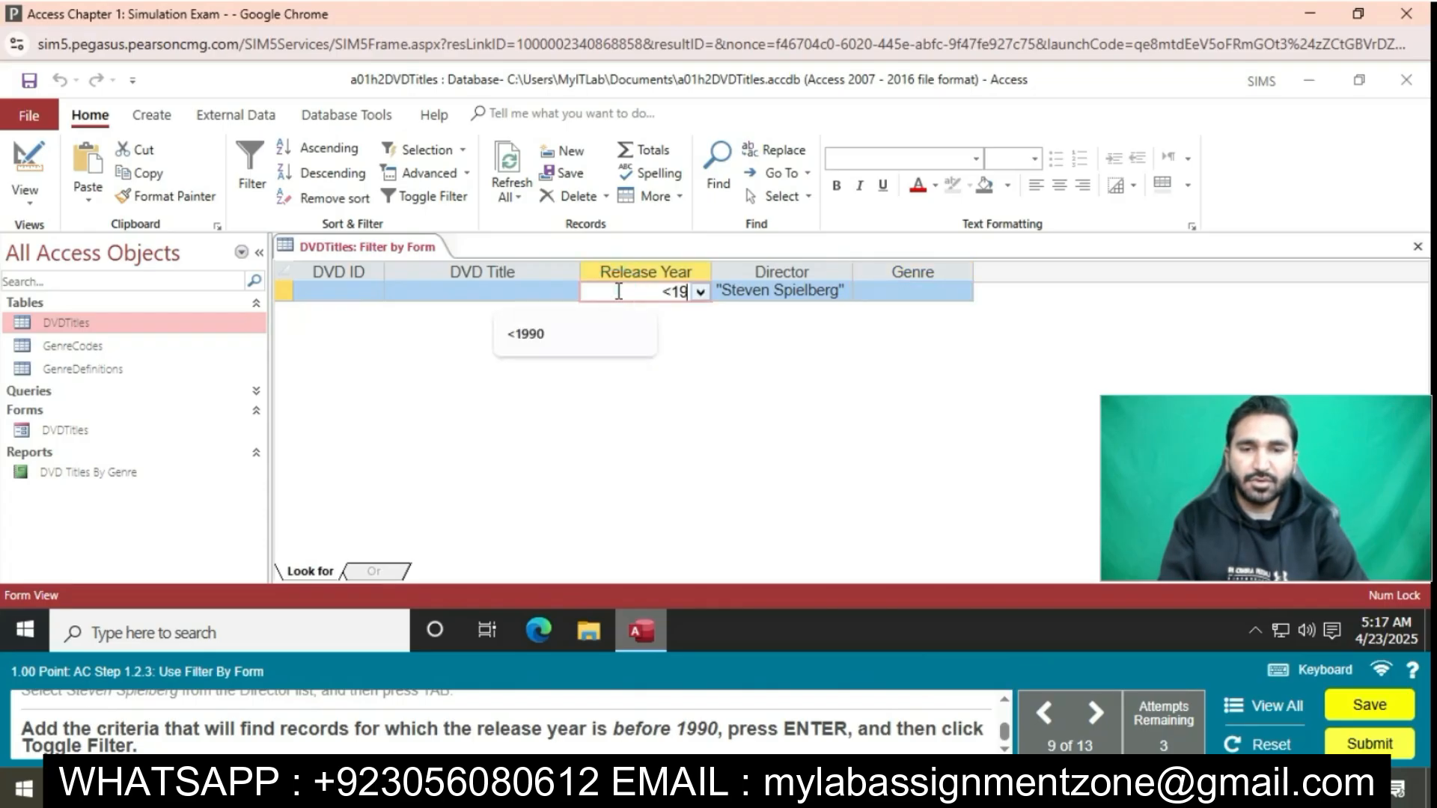
text(90)
key(Return)
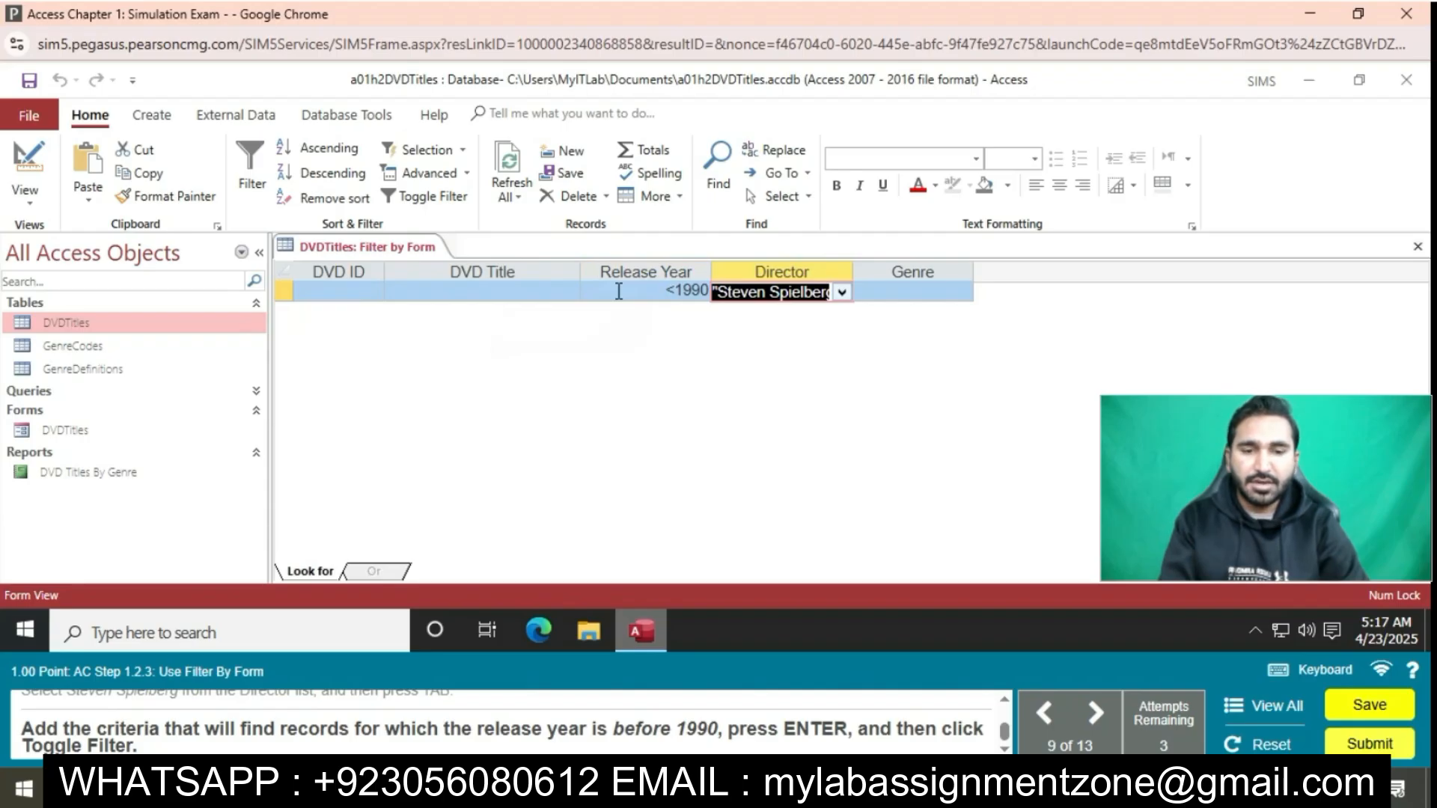
click(458, 197)
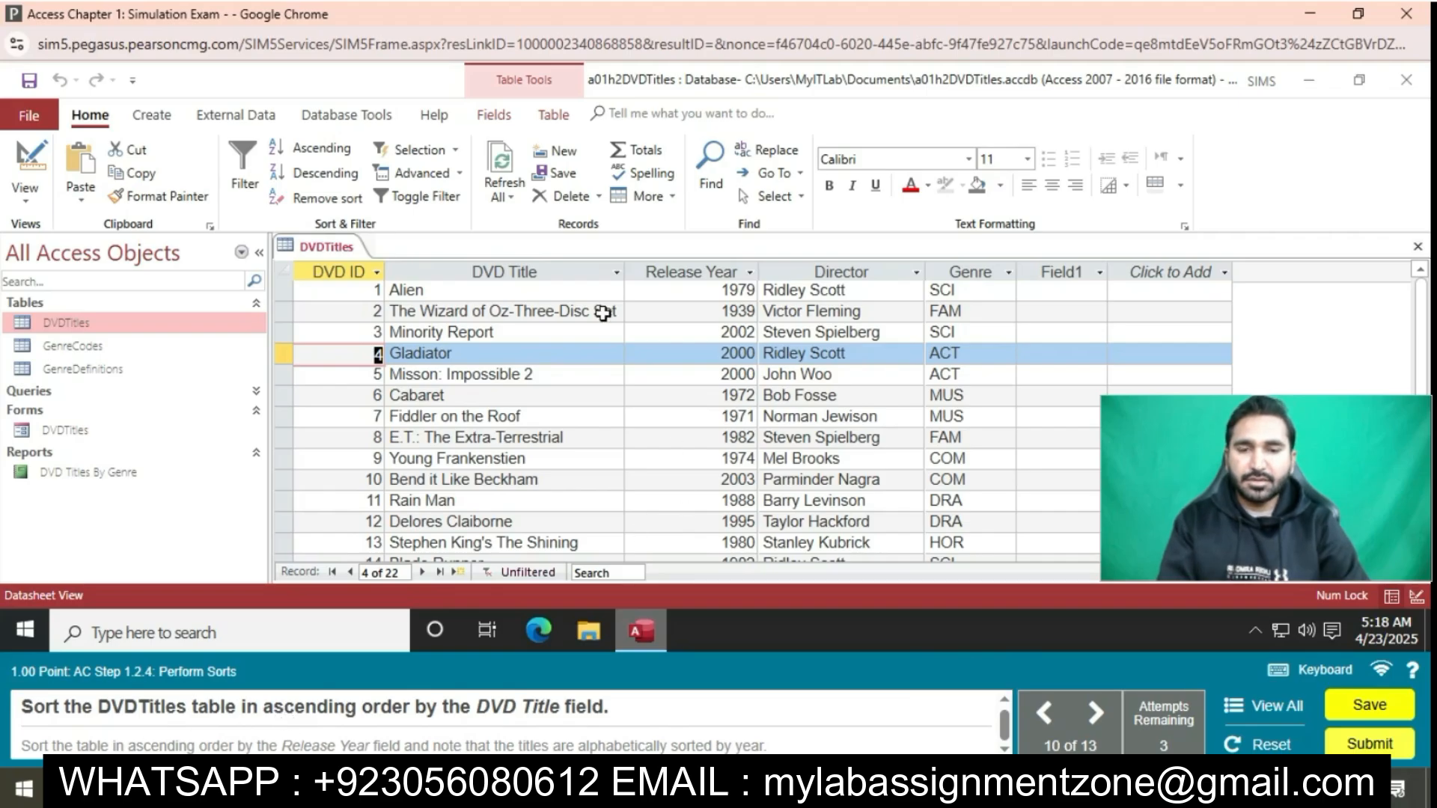
Sort the DVDTitles table in ascending order by DVD Title and again in ascending order by Release Year
click(552, 268)
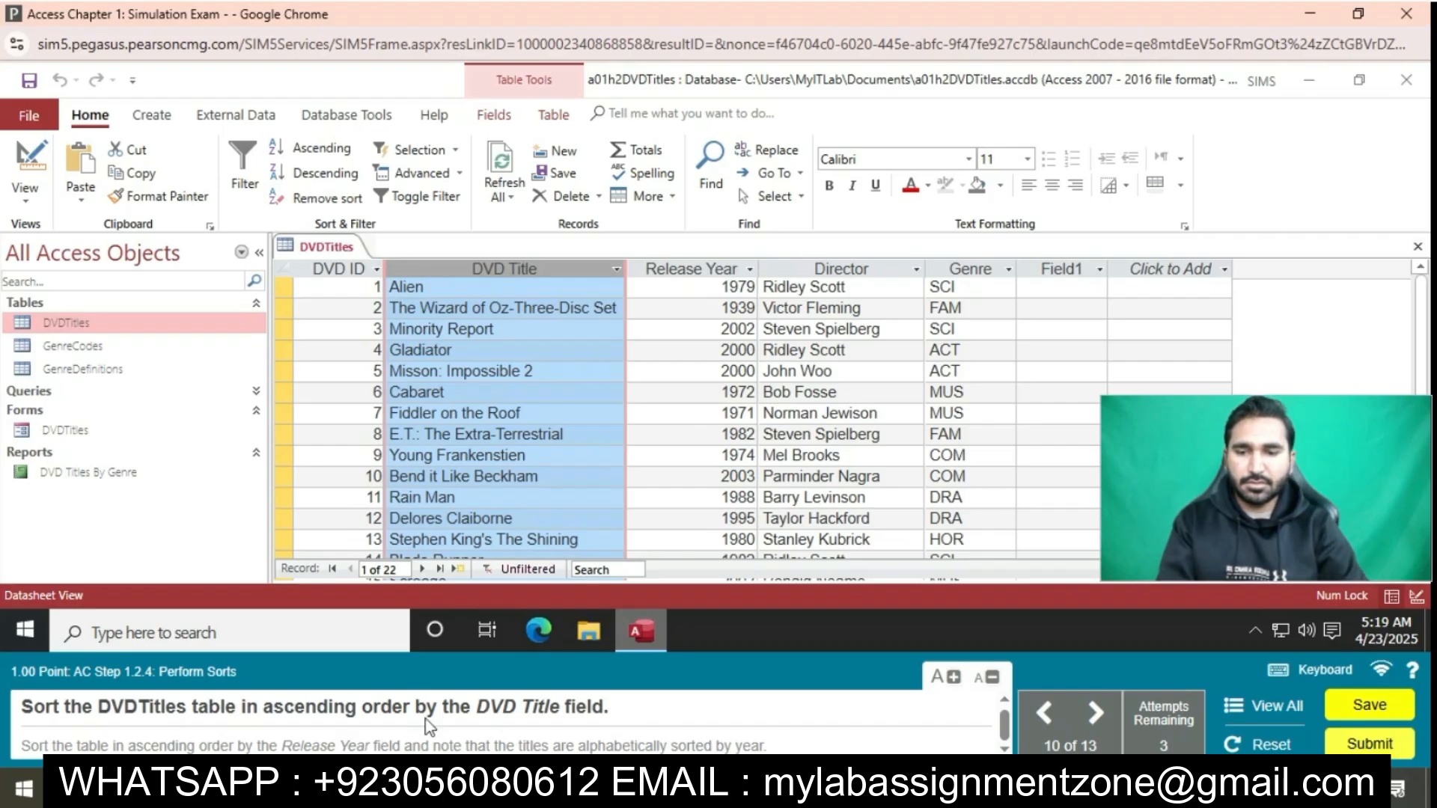
click(321, 150)
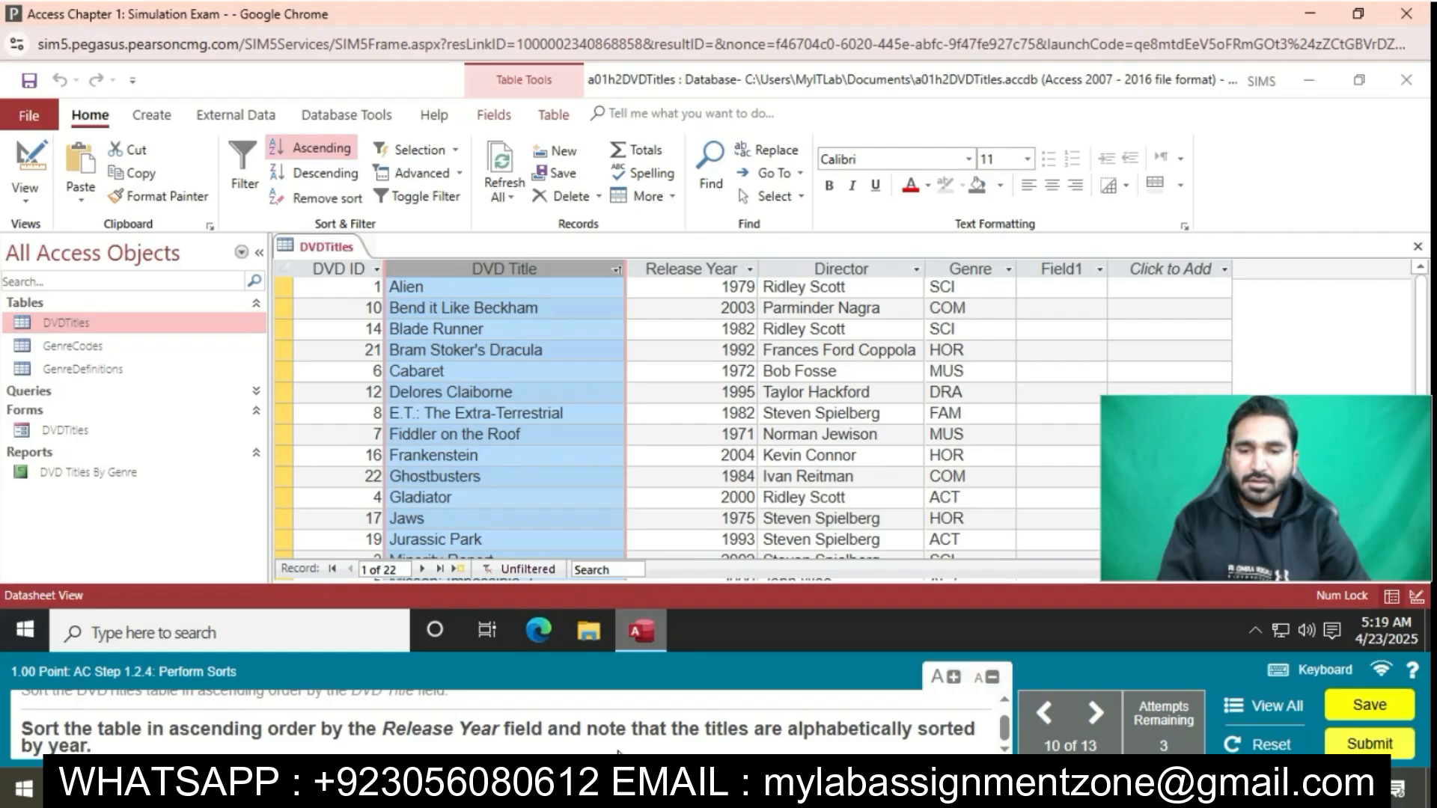
click(692, 269)
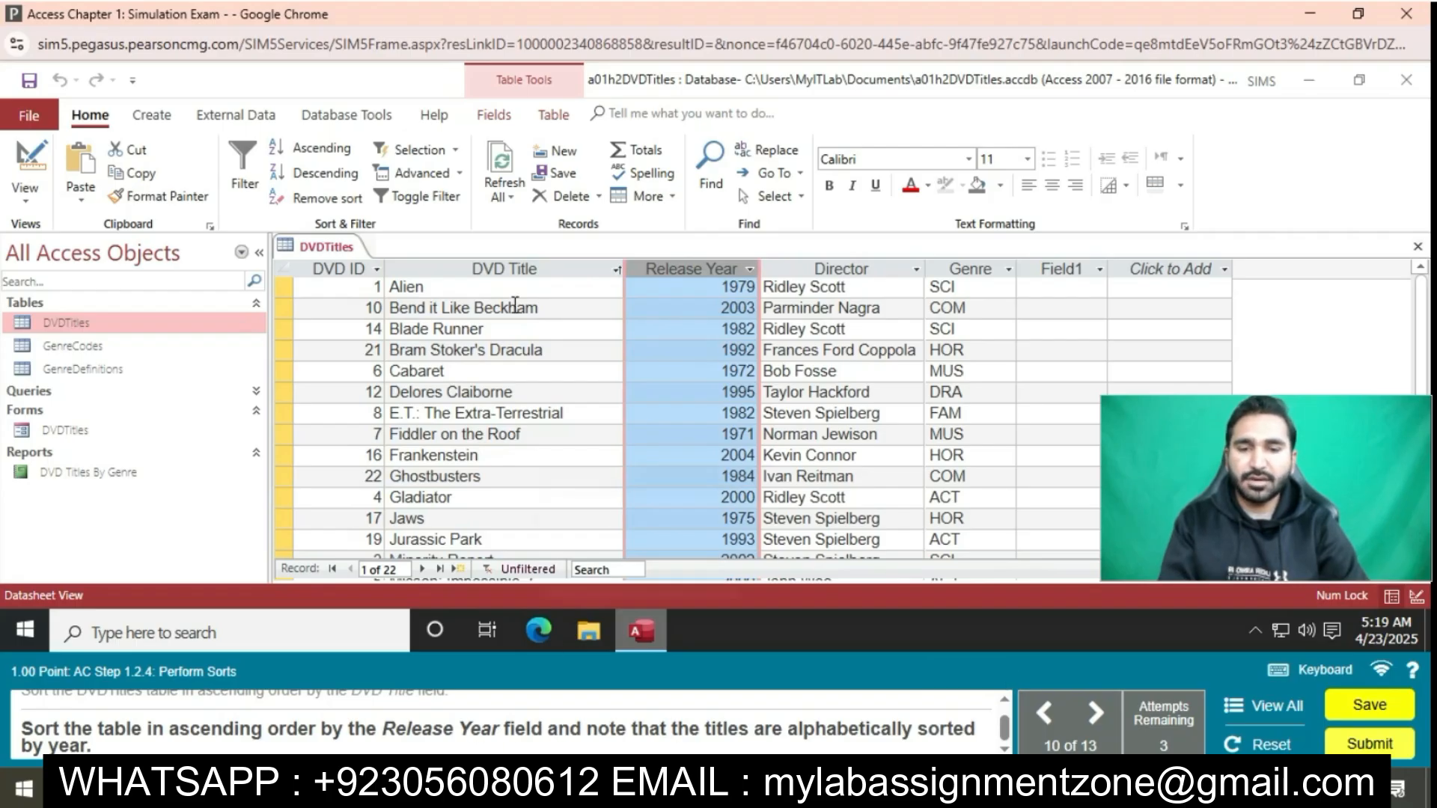
click(314, 148)
Start Microsoft Access from the simulated Windows desktop by searching for Access
mouse_move(622, 630)
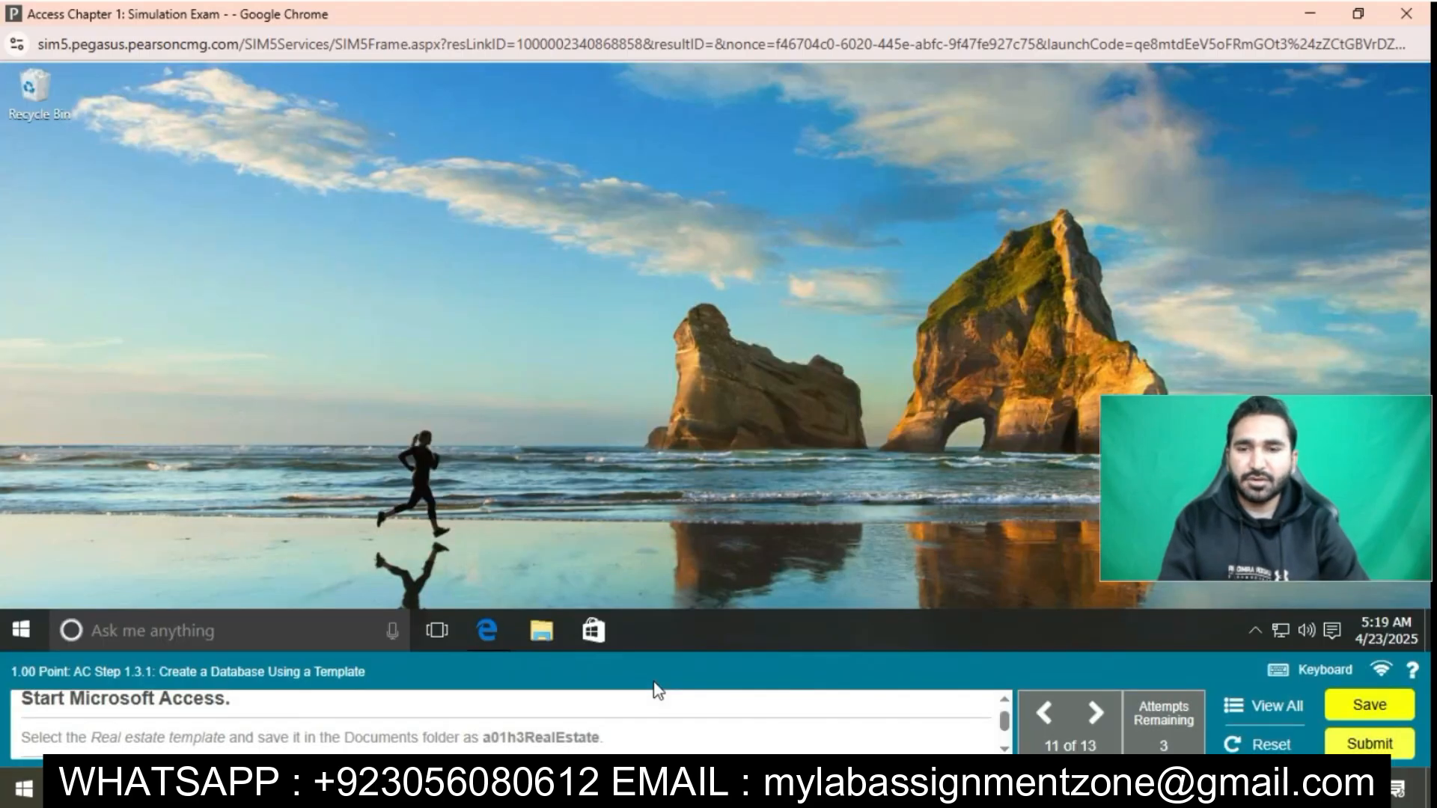
click(217, 636)
text(Access)
key(Return)
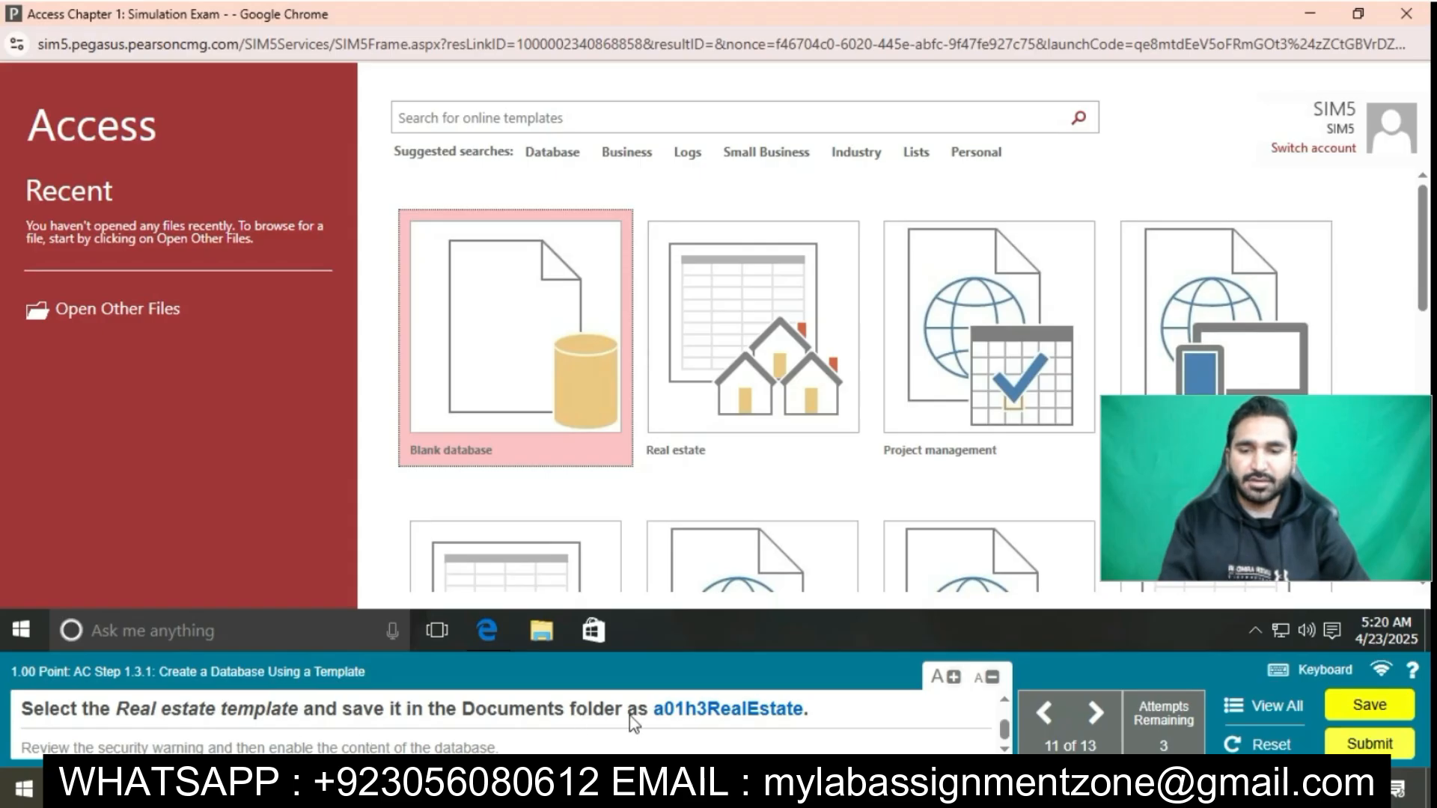
Create a database from the Real estate template, saved in the Documents folder as a01h3RealEstate, and enable its content
click(775, 375)
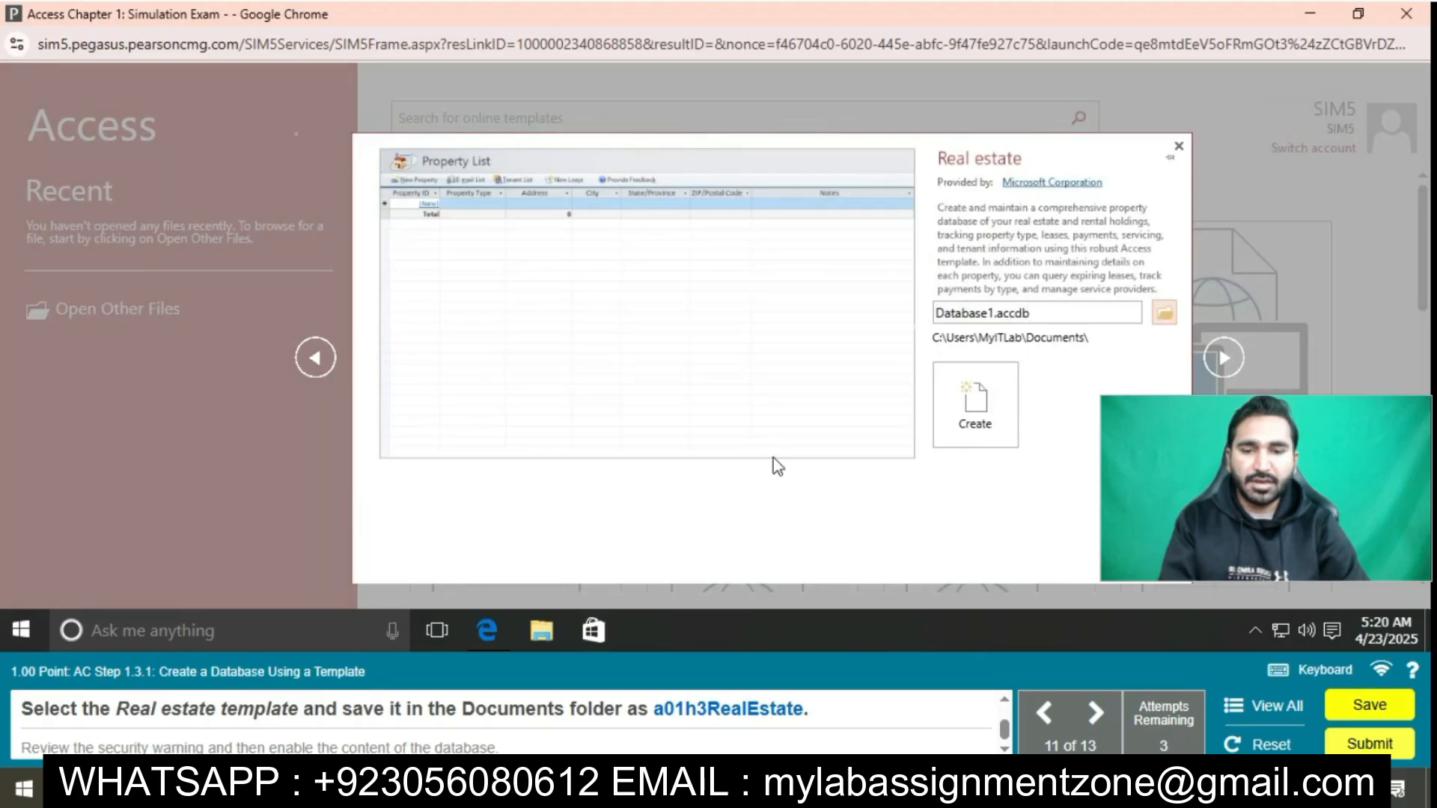
key(BackSpace)
text(a01h3)
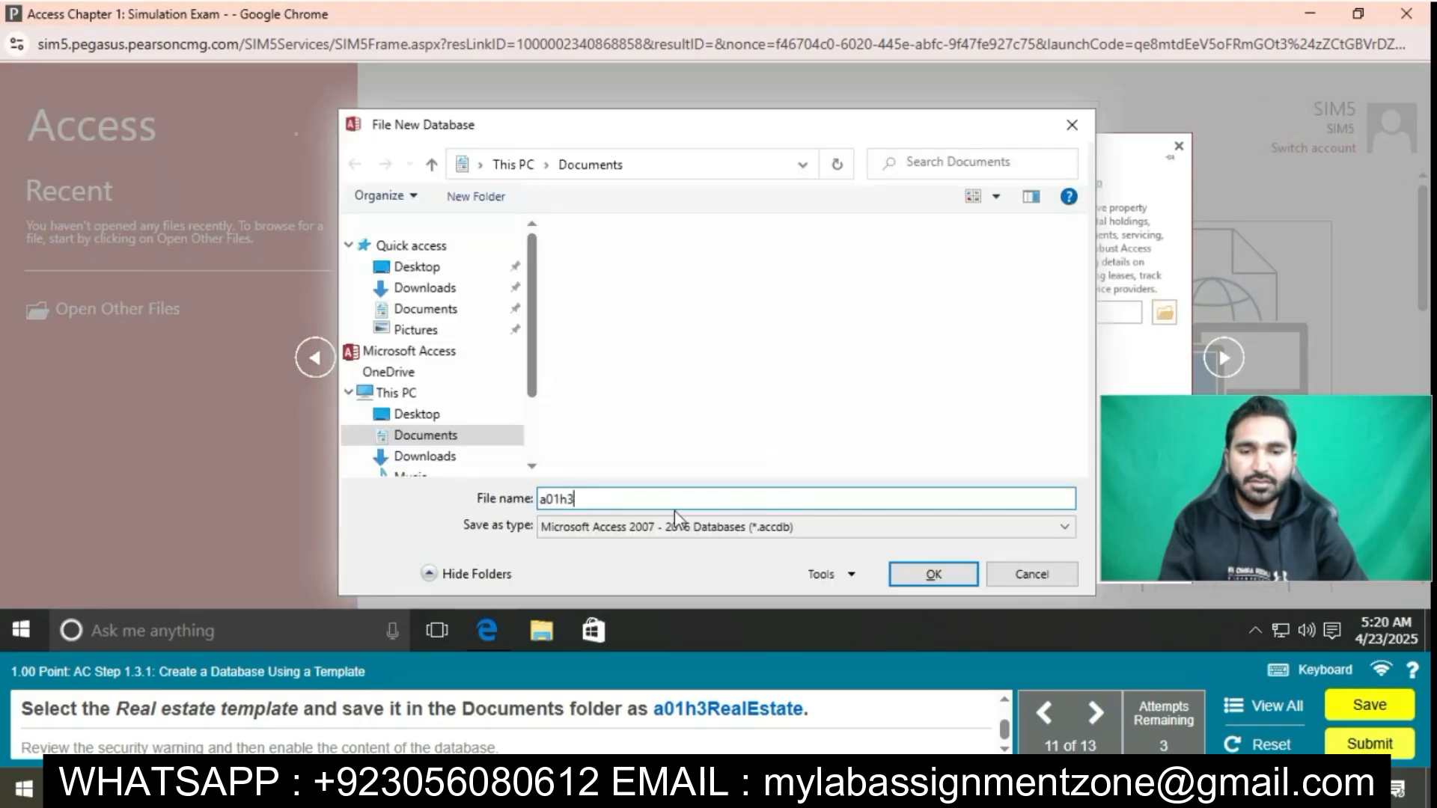
text(RealEstate)
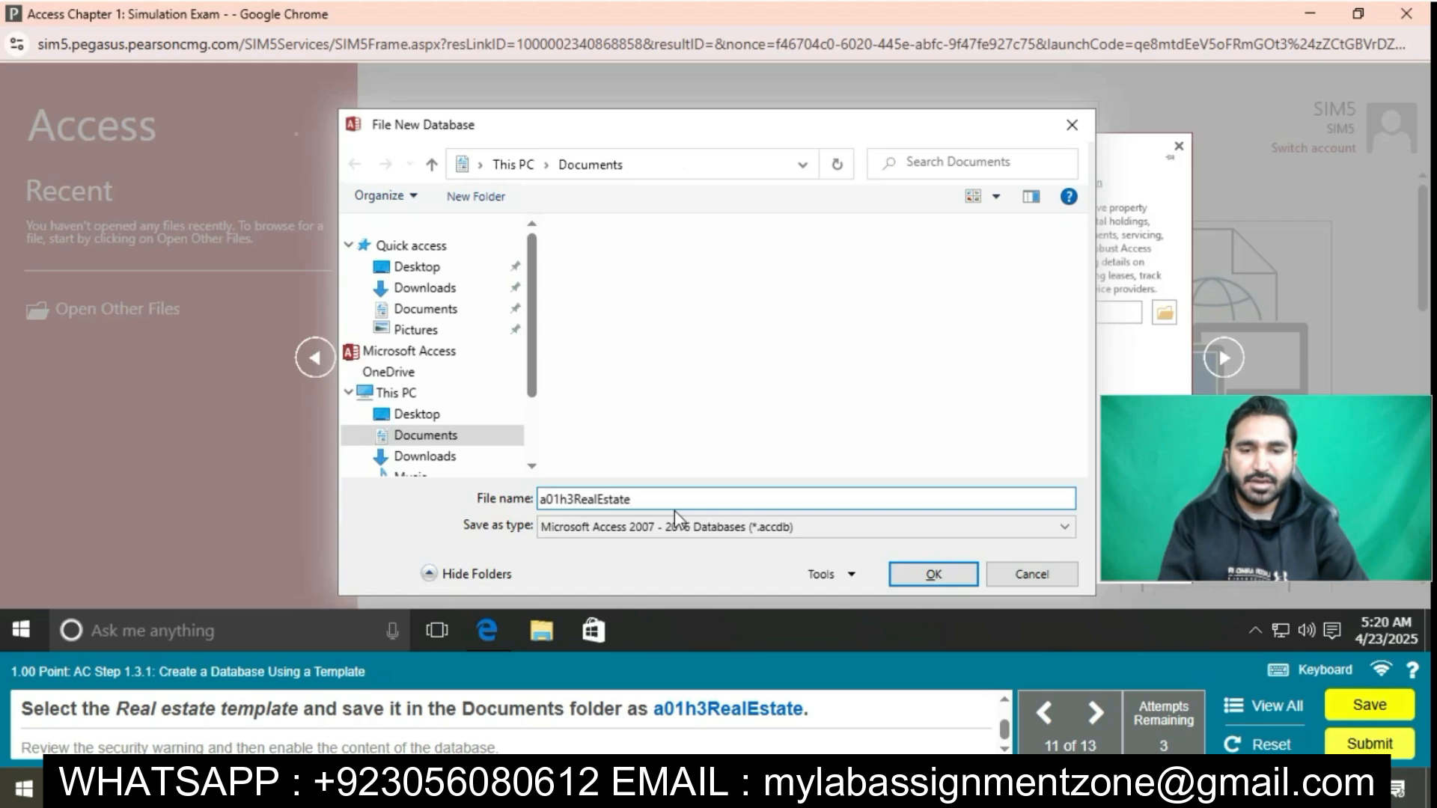
click(930, 576)
click(972, 404)
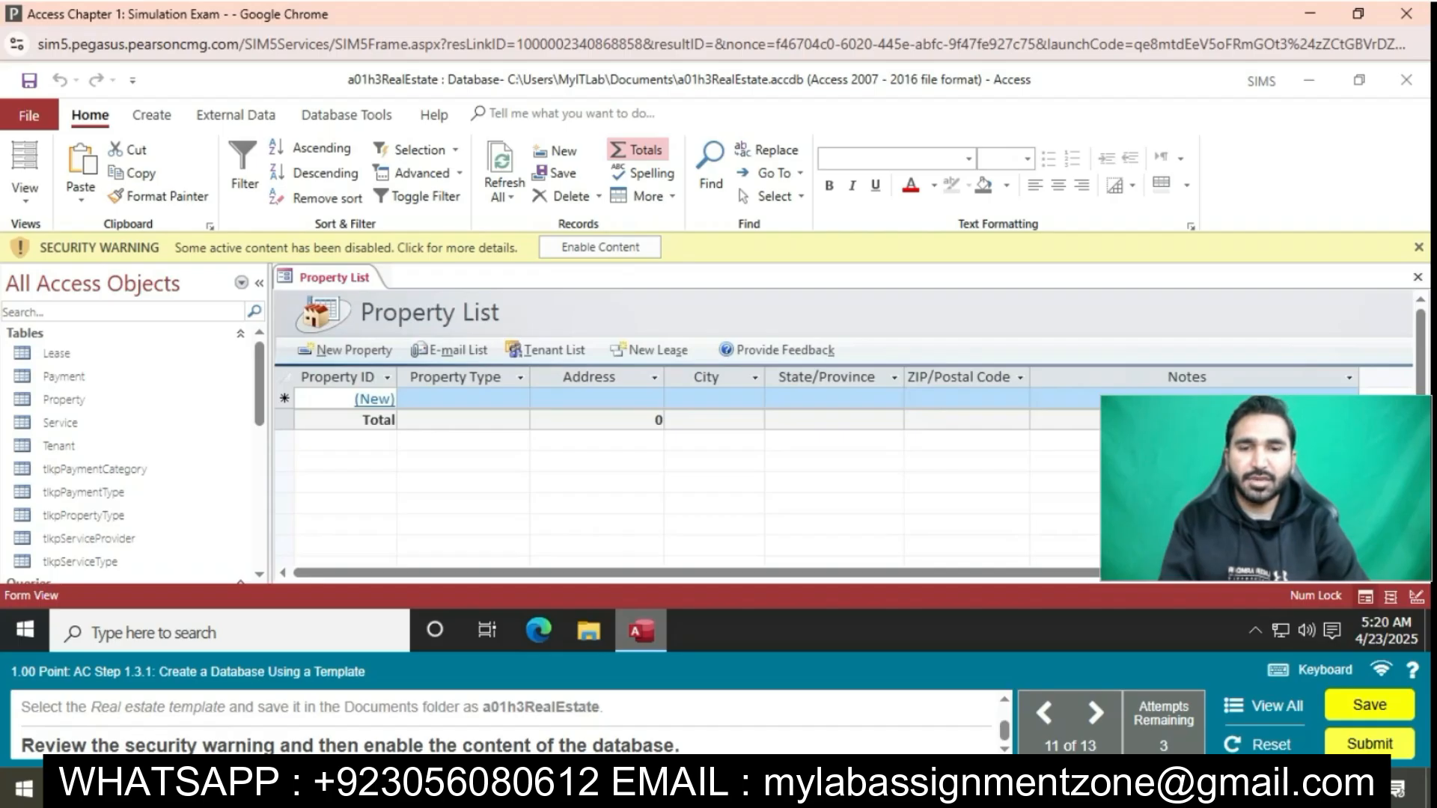
click(608, 254)
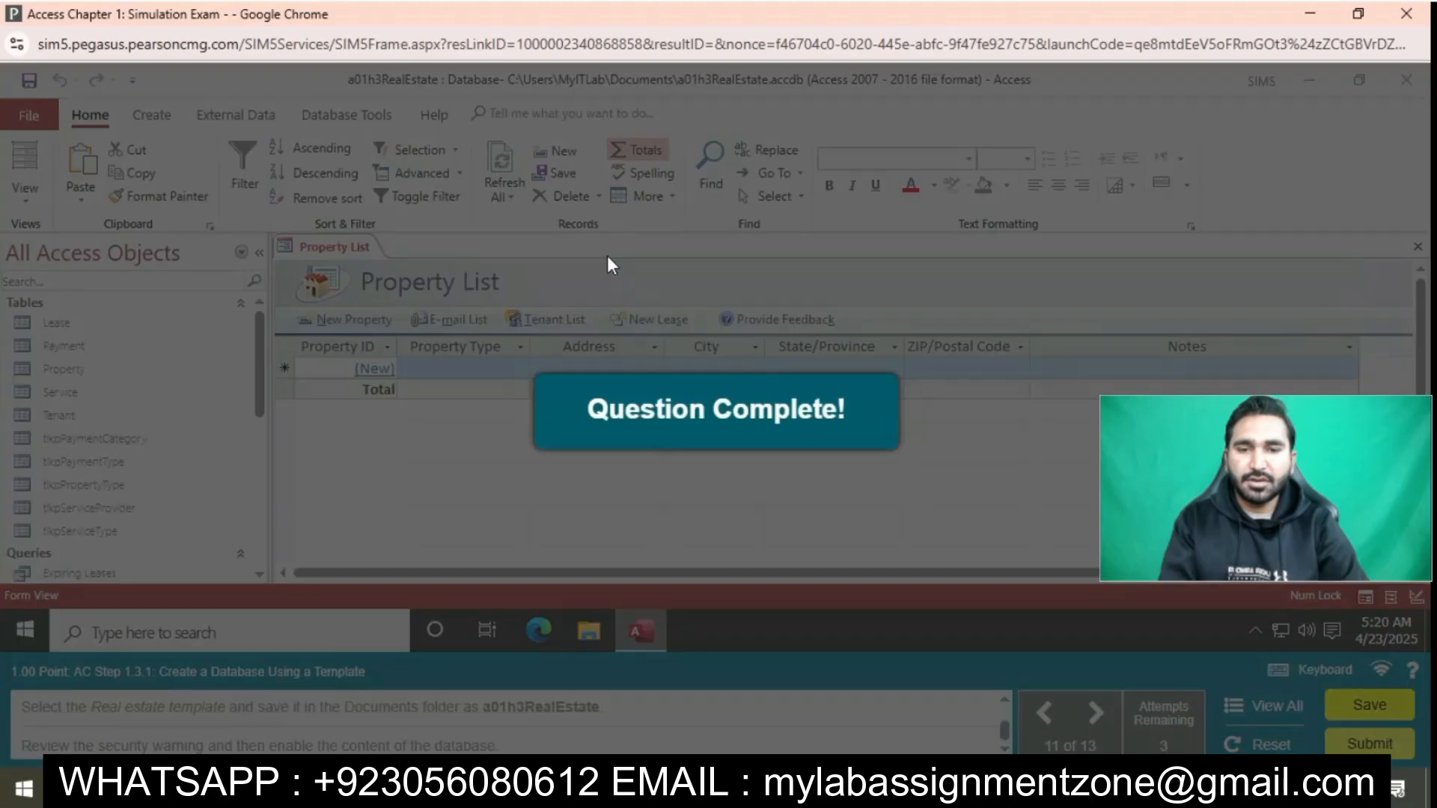